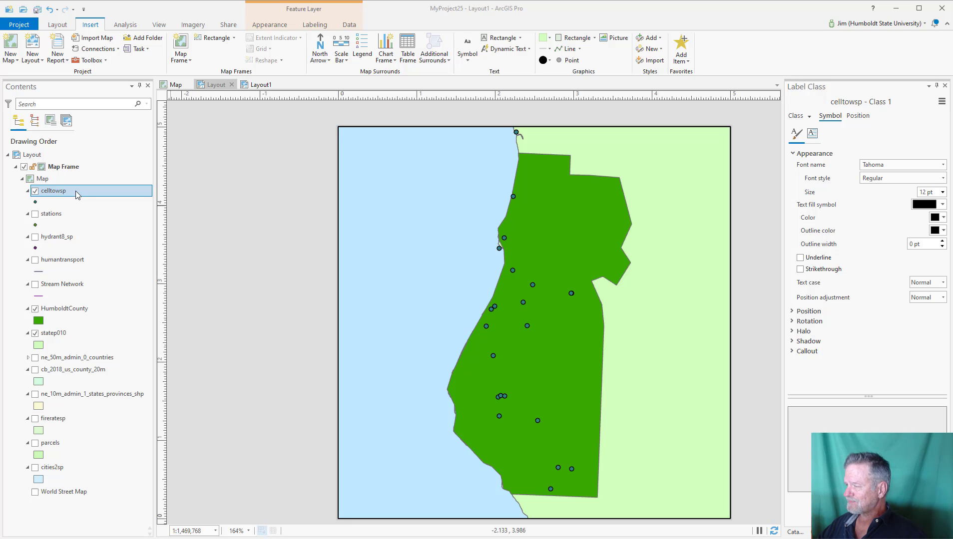
- Turn on labels for the celltowsp layer and open its labeling properties, applying the pending symbol formatting
right_click(75, 190)
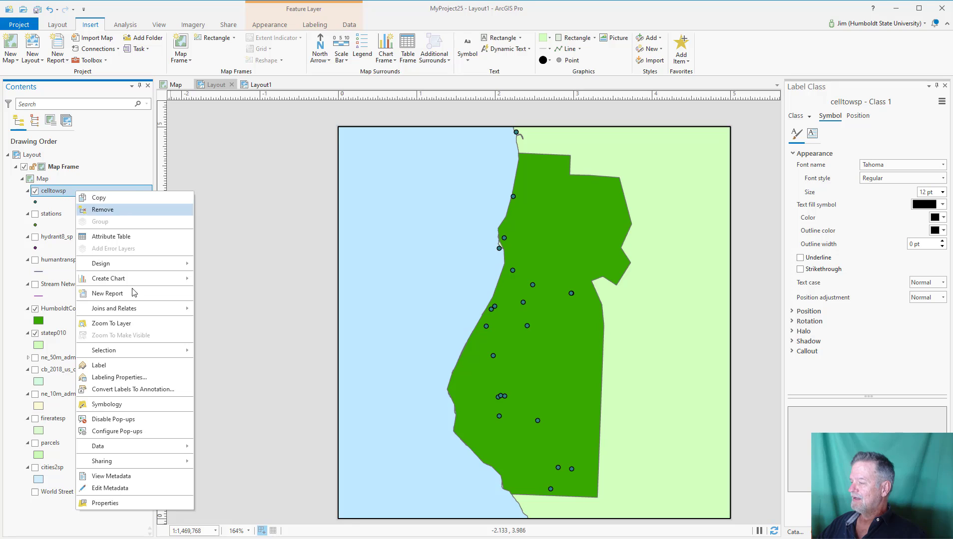
left_click(125, 368)
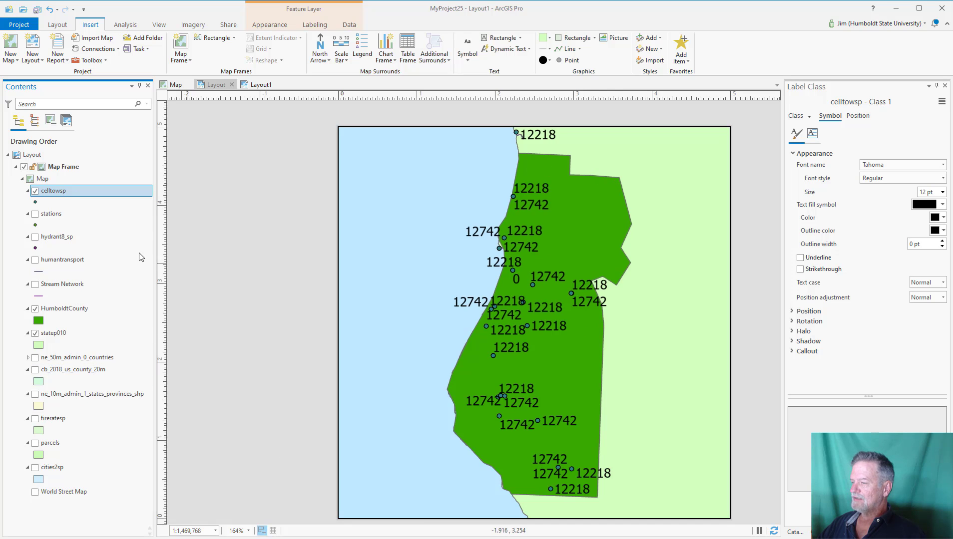
right_click(97, 191)
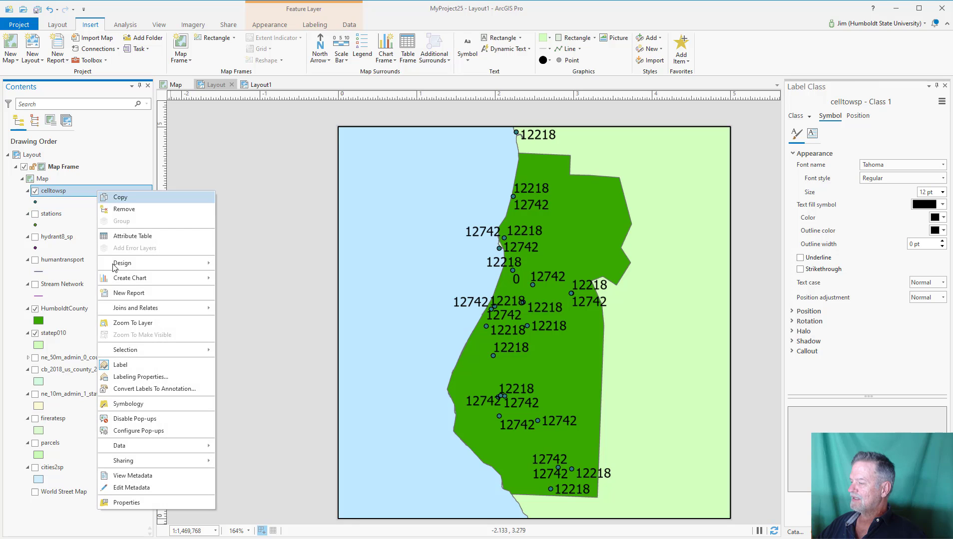
left_click(133, 378)
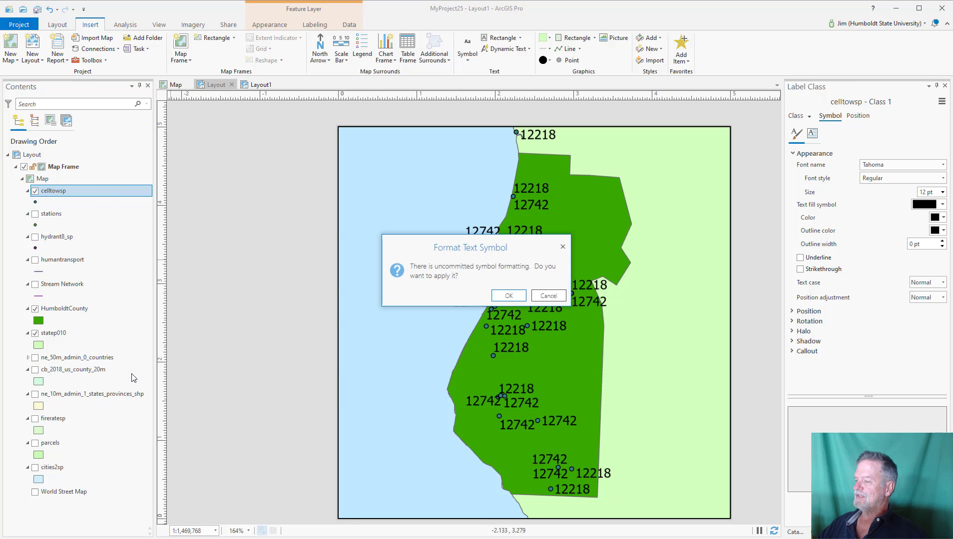
left_click(508, 294)
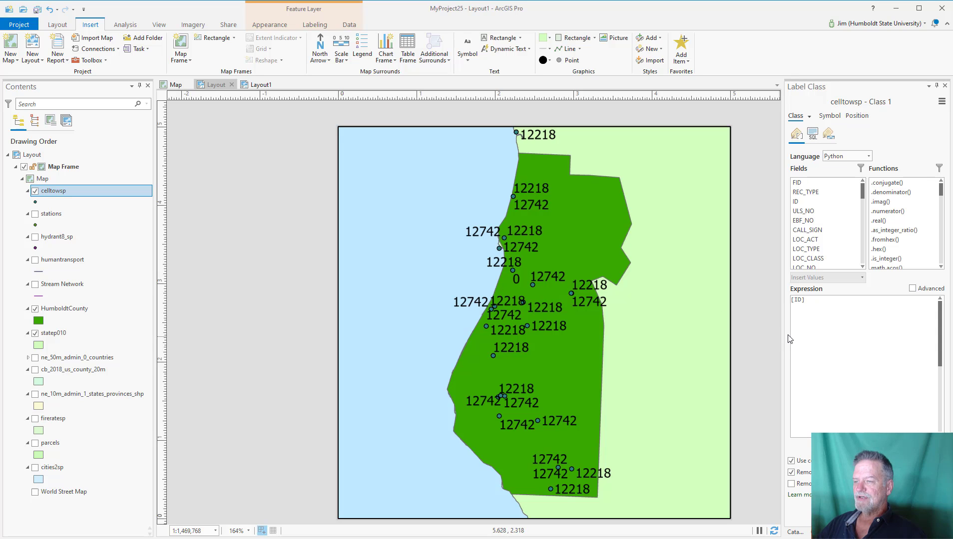
- Switch the label expression language to Arcade and back to Python
left_click(838, 156)
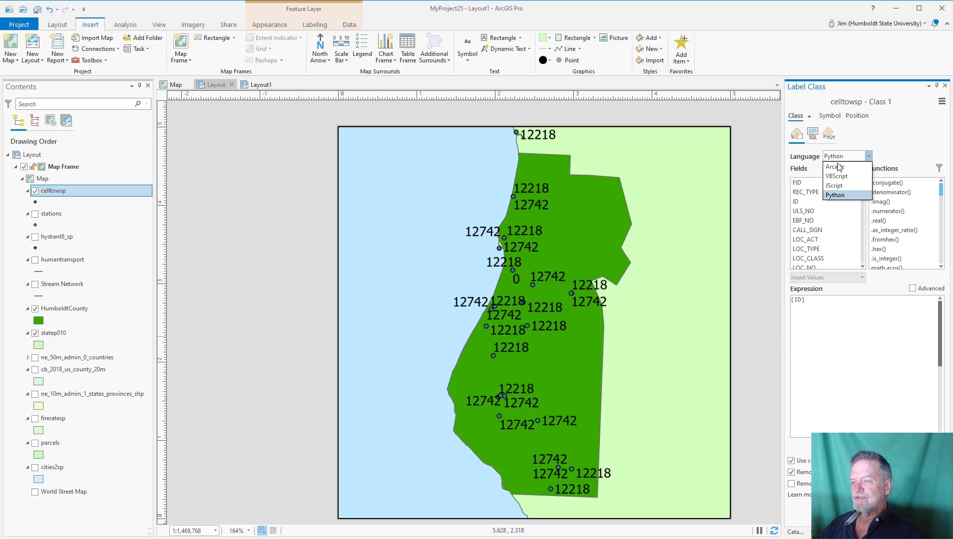
left_click(839, 167)
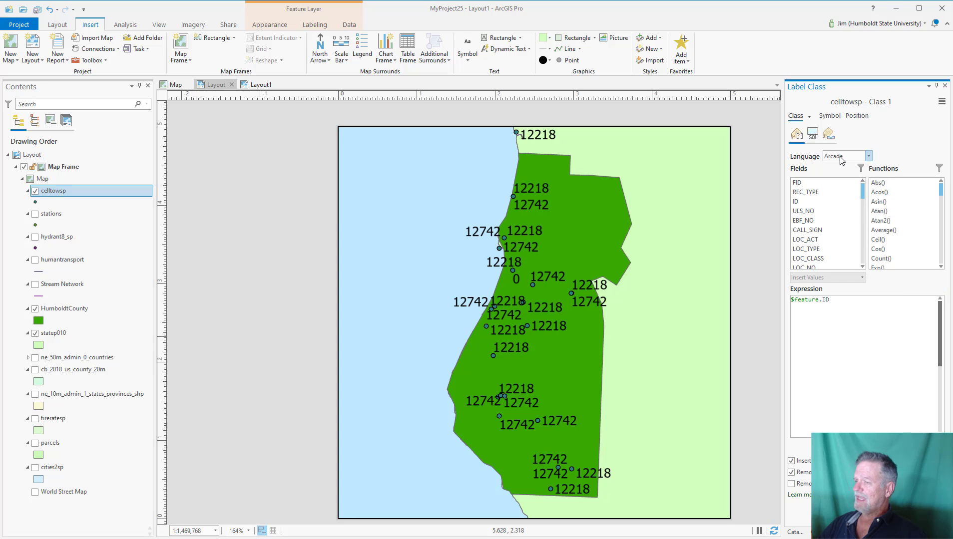
left_click(841, 158)
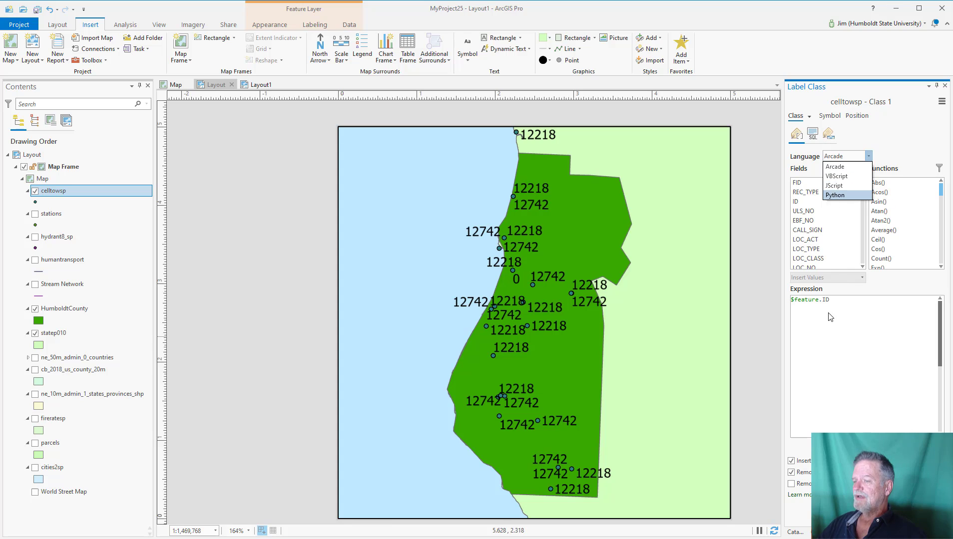
left_click(844, 299)
key("ctrl+a")
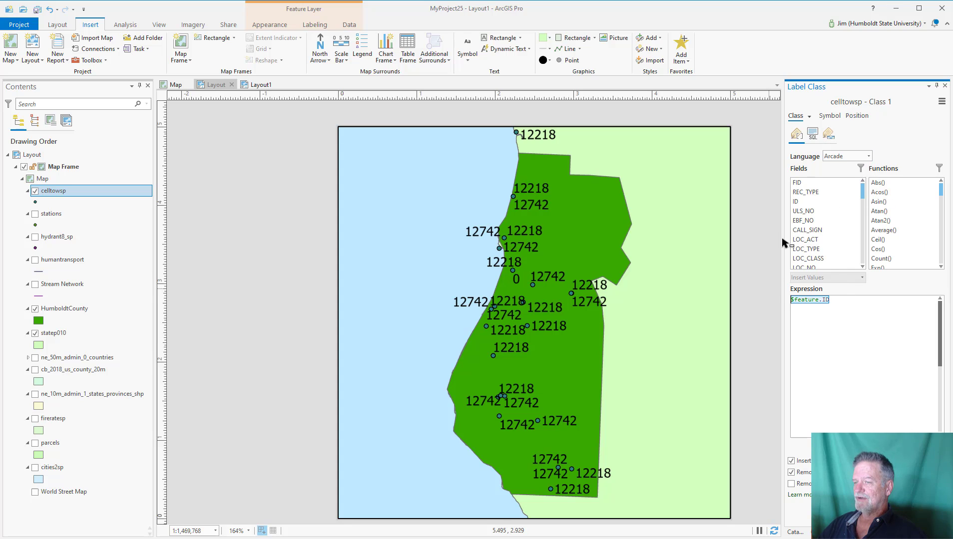
left_click(844, 156)
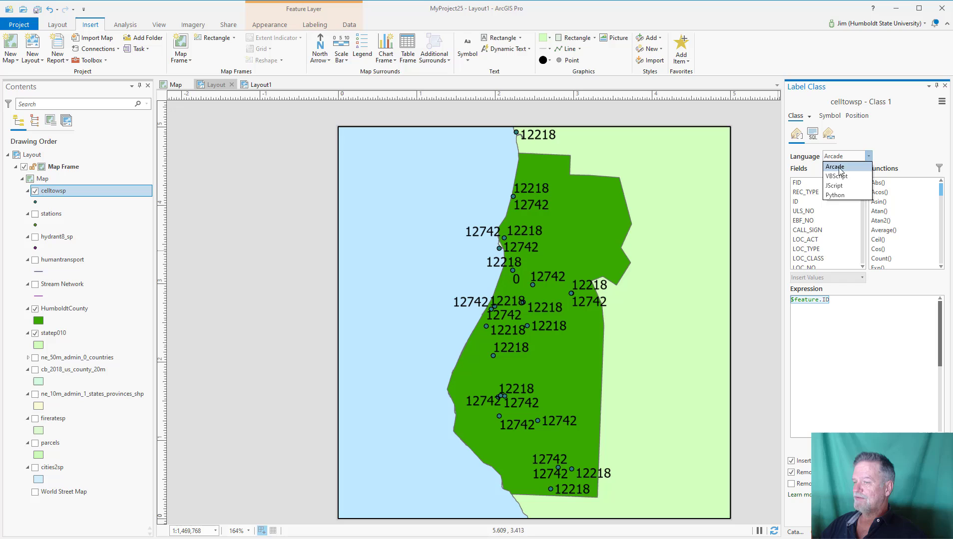
left_click(834, 195)
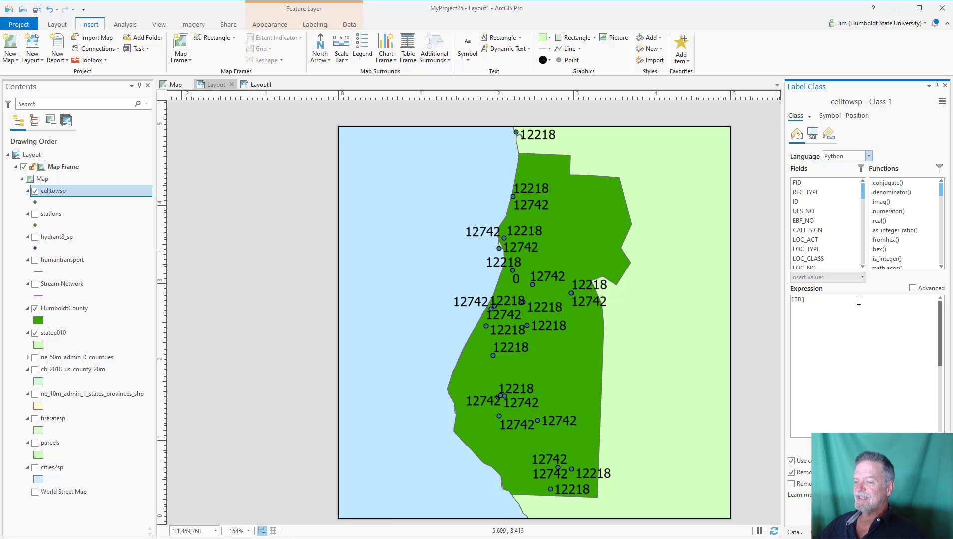
- Look through the available fields and add a second ID field to the label expression
left_click_drag(844, 298, 789, 306)
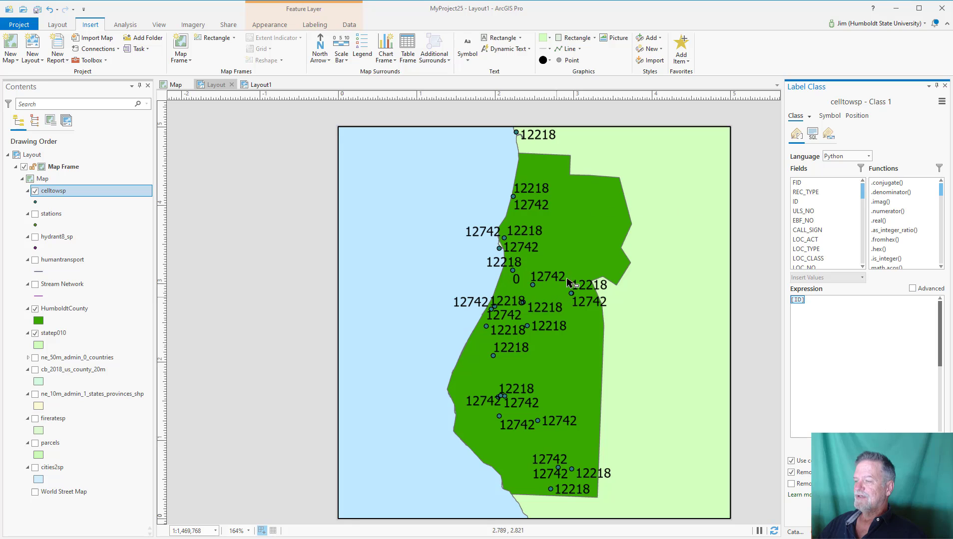
scroll(860, 191, "down", 3)
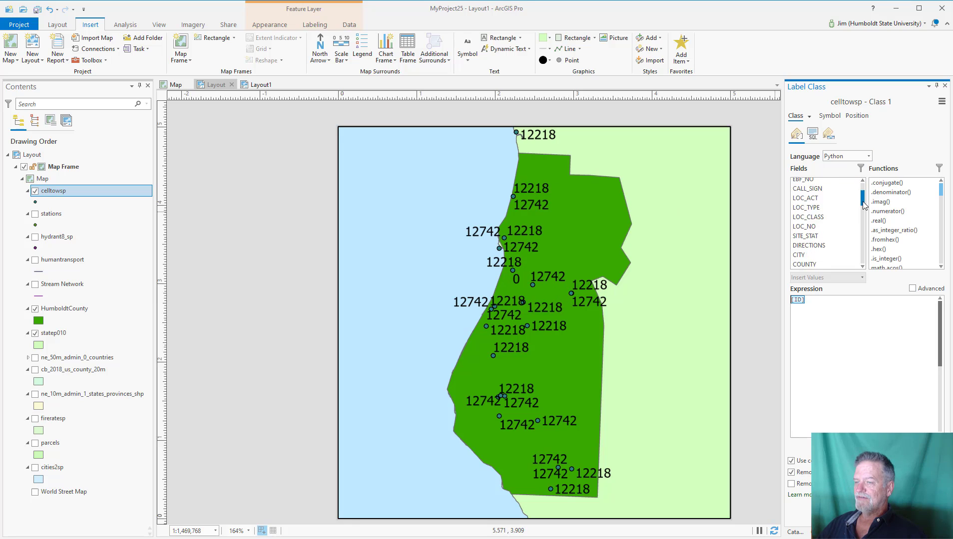
scroll(860, 191, "up", 3)
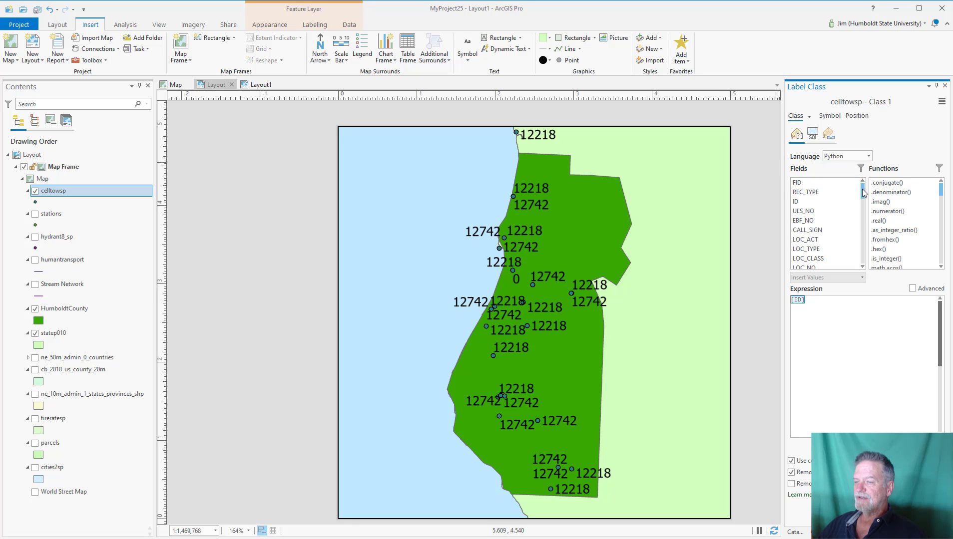
mouse_move(862, 191)
left_mouse_down()
mouse_move(861, 266)
mouse_move(862, 190)
left_mouse_up()
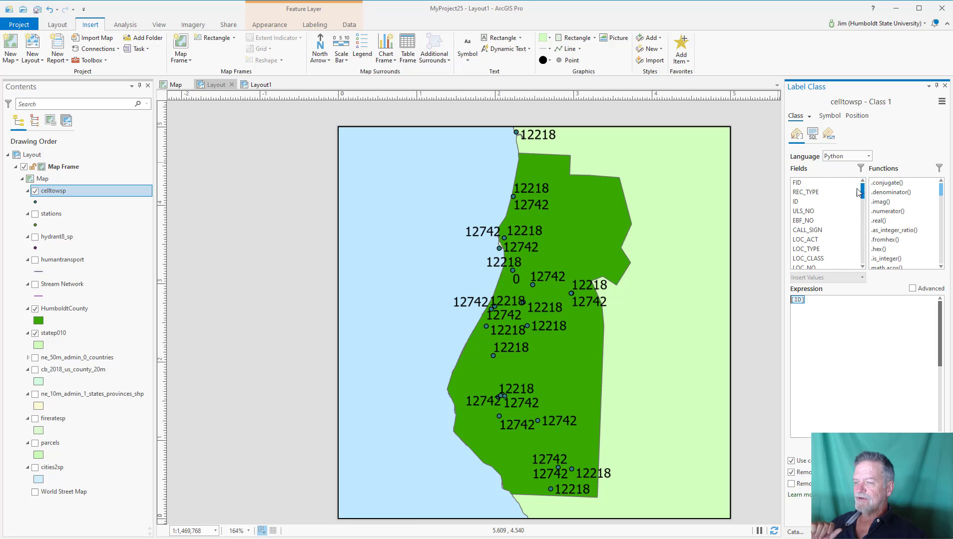
double_click(825, 202)
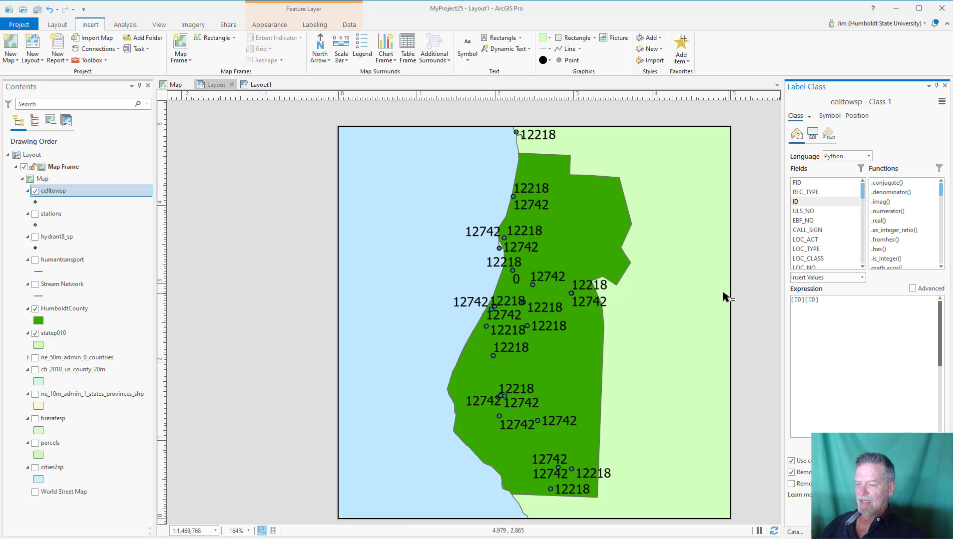
- Replace the label expression with the ULS_NO field followed by the REC_TYPE field
left_click_drag(821, 302, 773, 299)
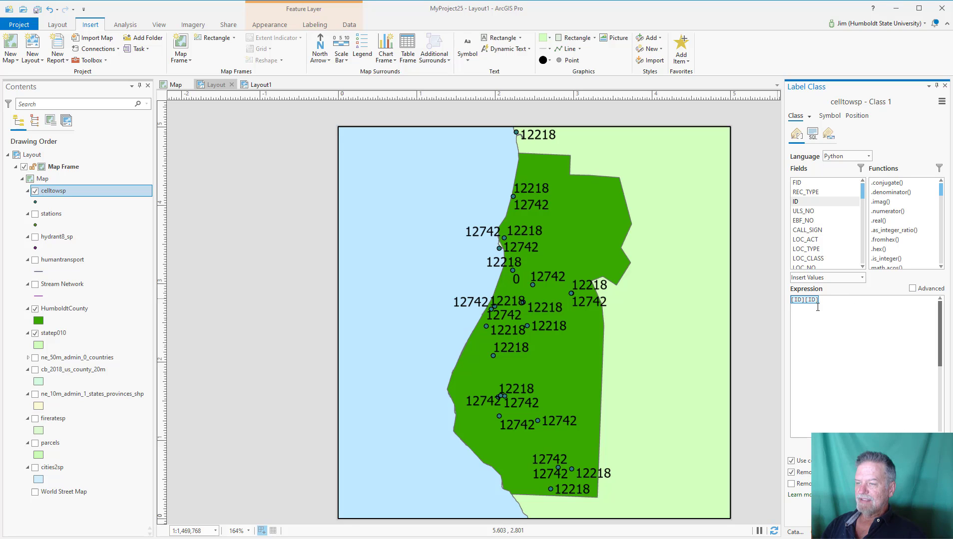
double_click(807, 211)
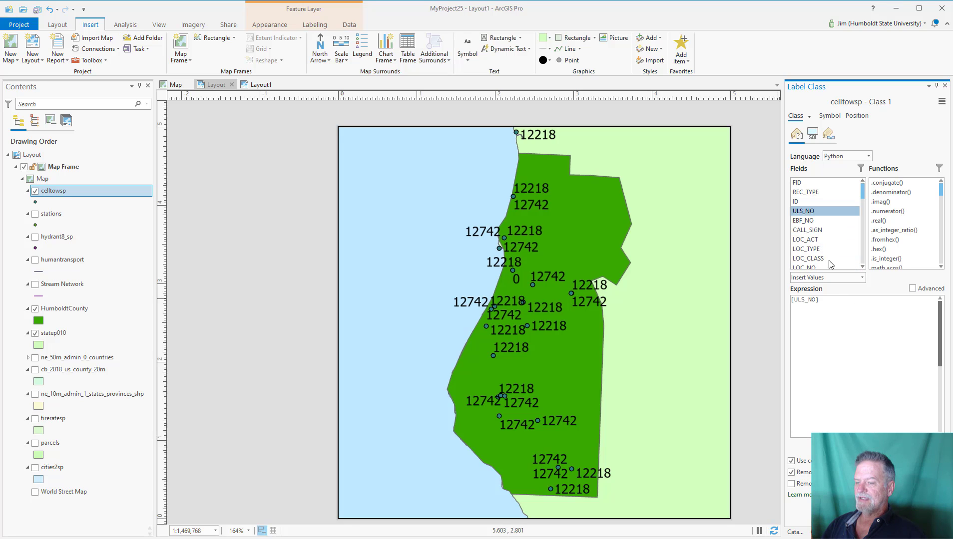
left_click(830, 300)
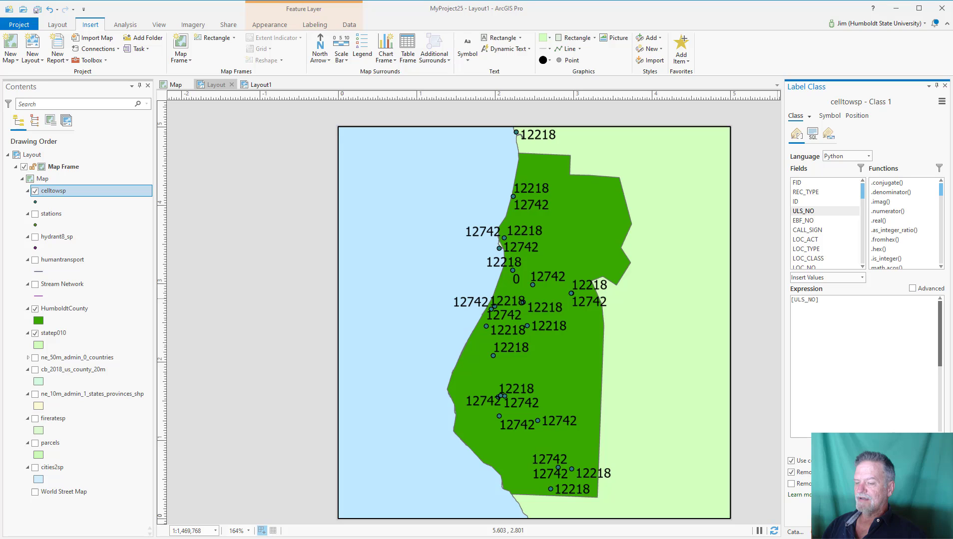
left_click(805, 192)
double_click(806, 192)
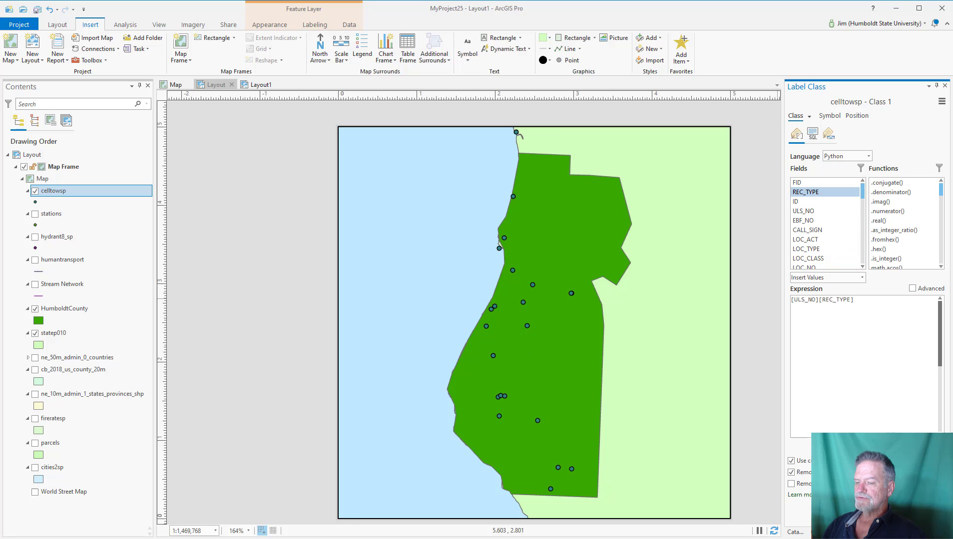
- Clear the label expression and insert the ID field twice in a row
left_click_drag(872, 303, 783, 298)
key("Delete")
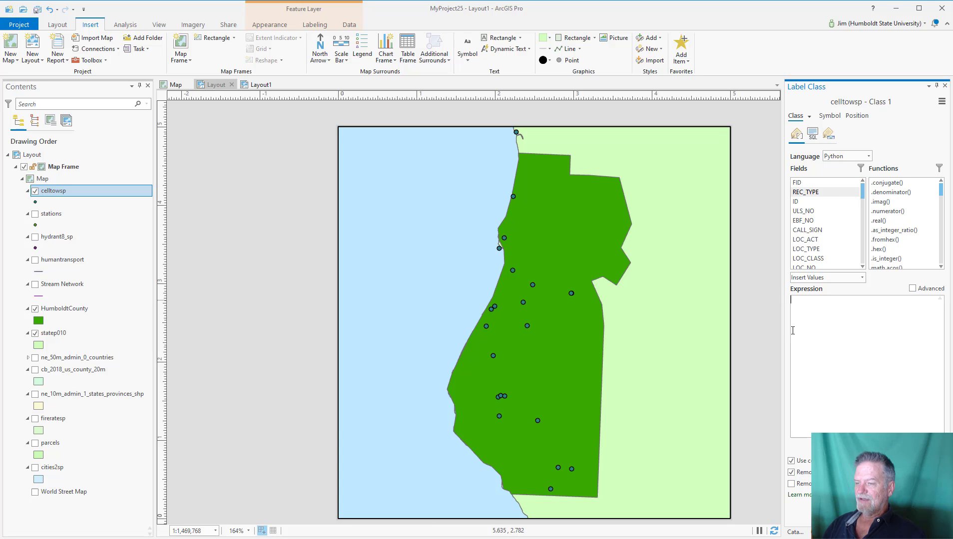
left_click(796, 201)
double_click(796, 201)
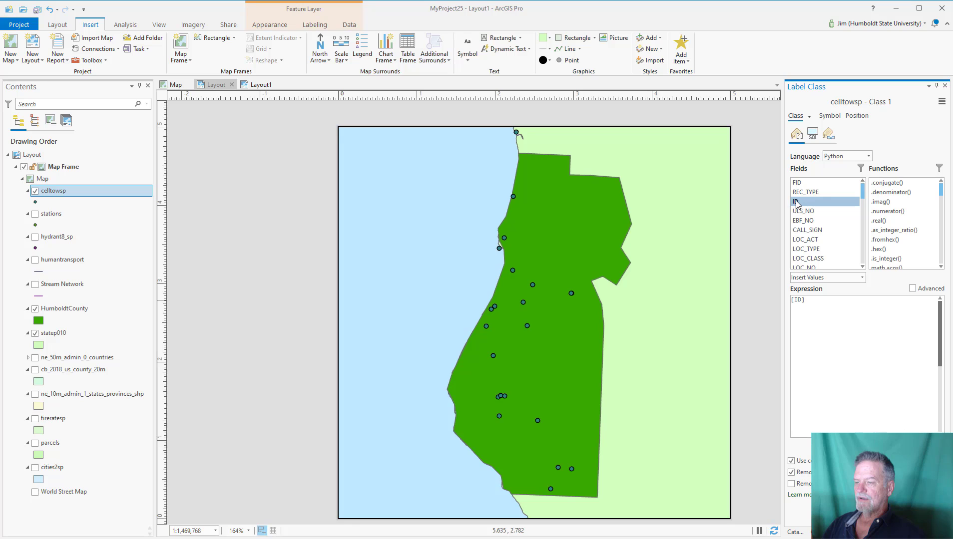
double_click(795, 201)
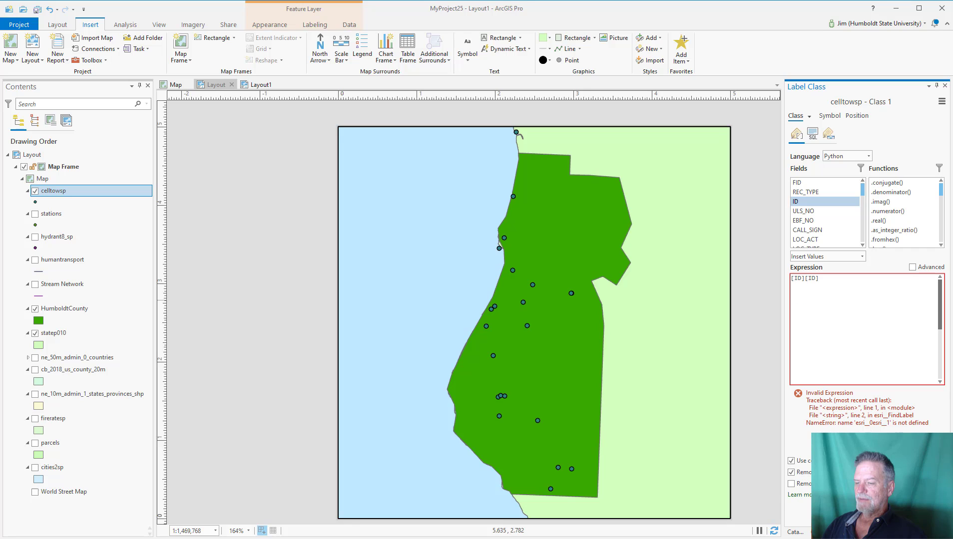
- Empty the label expression and insert only the ID field
left_click(853, 373)
key("ctrl+a")
key("BackSpace")
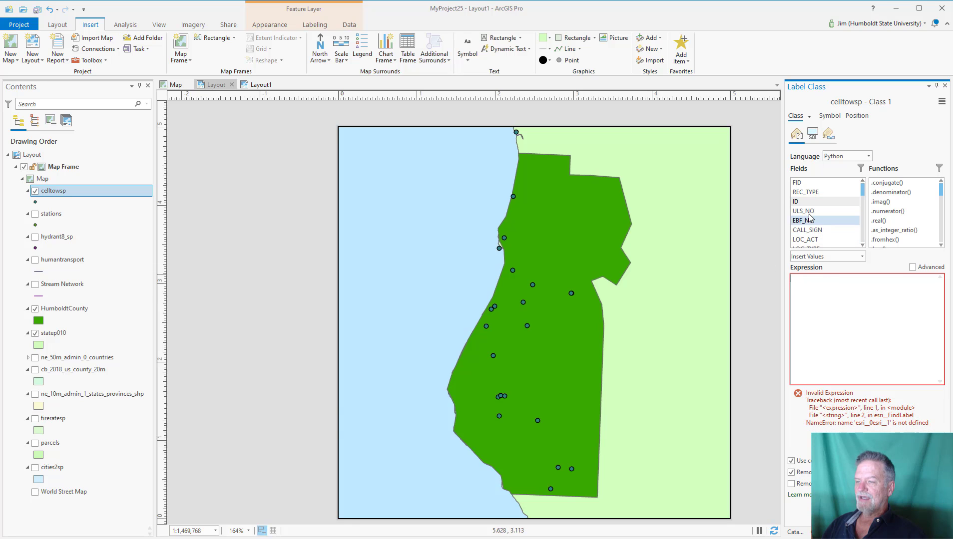
double_click(799, 201)
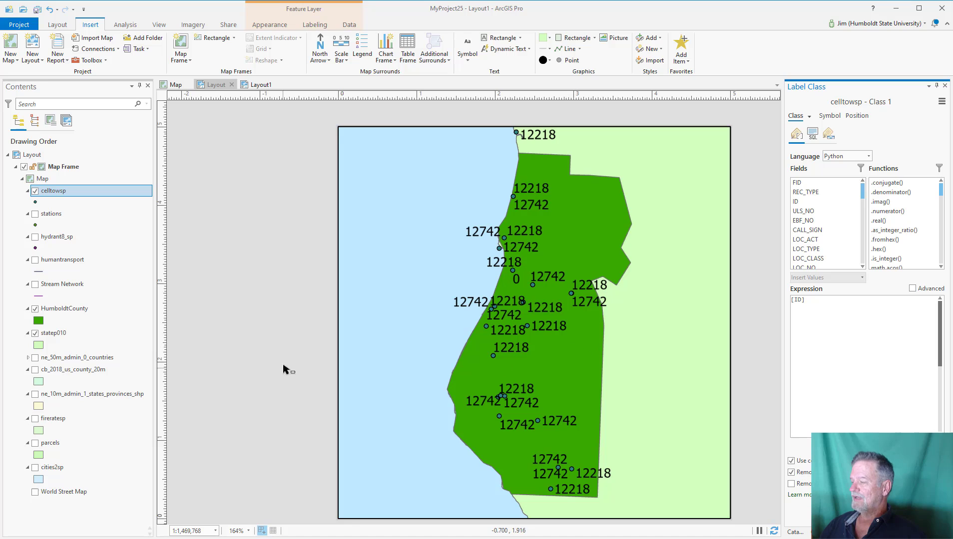
- Preview the hydrant8_sp and Stream Network layers one after the other with celltowsp hidden, and restore the original layer visibility
left_click(35, 237)
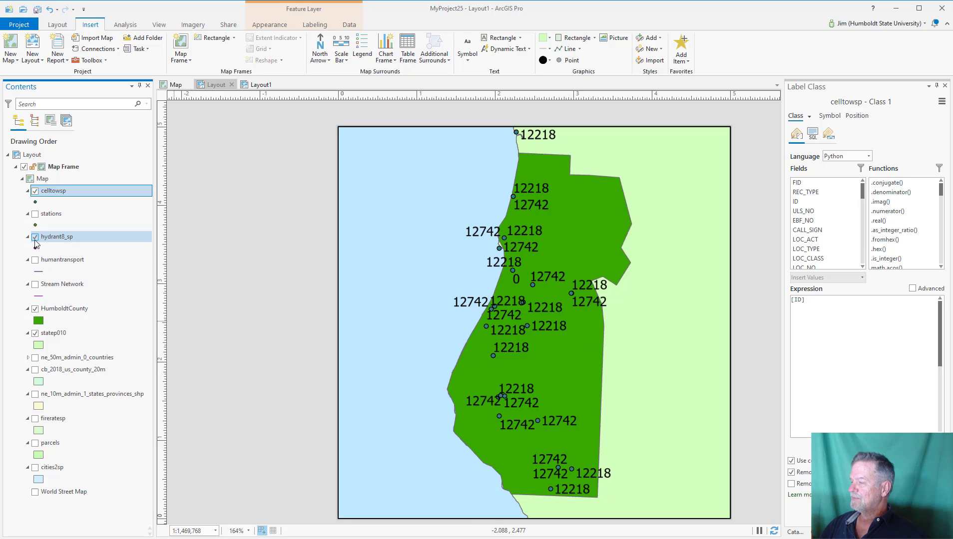
left_click(35, 191)
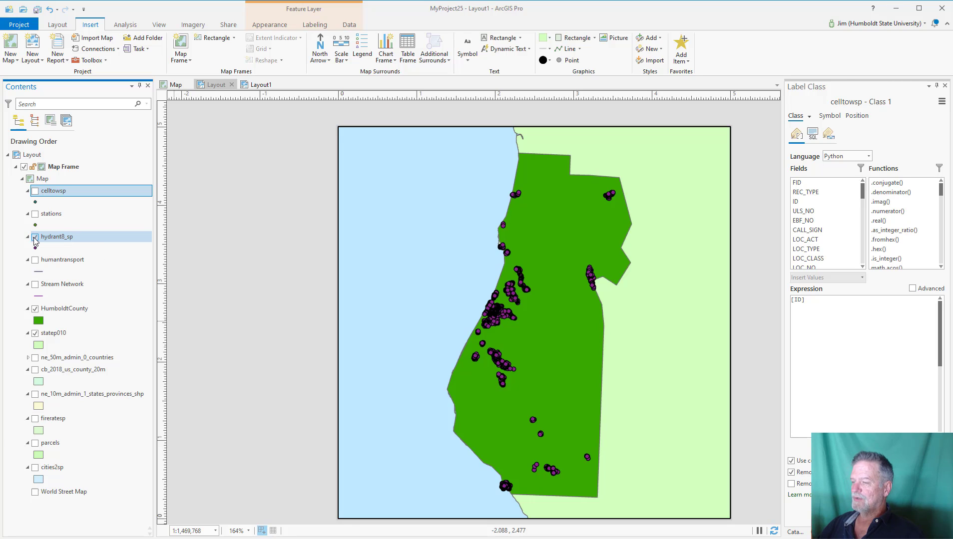
left_click(35, 238)
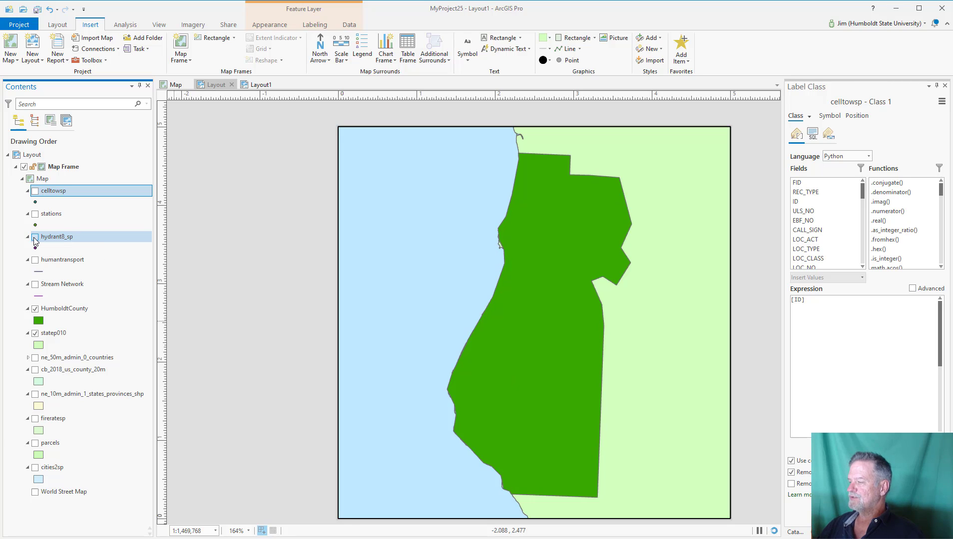
left_click(35, 284)
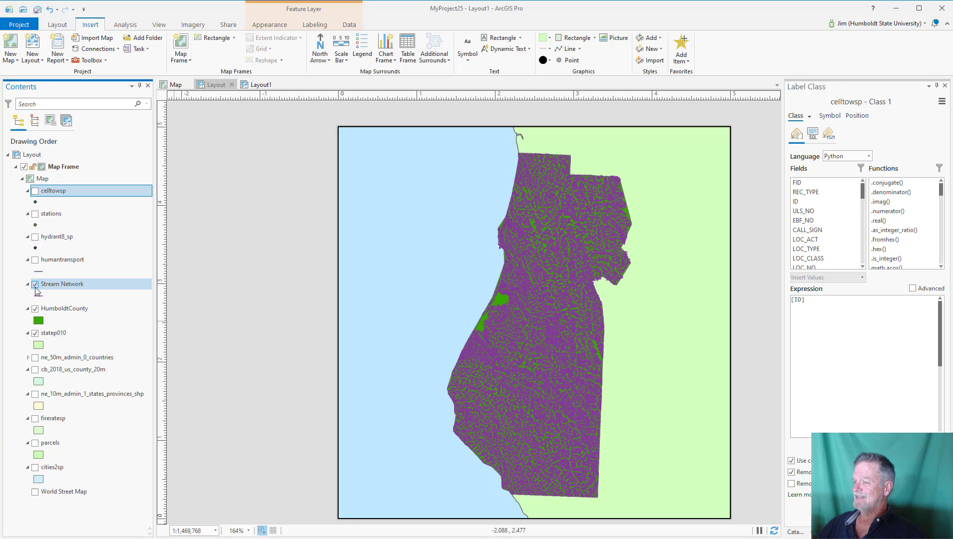
left_click(35, 285)
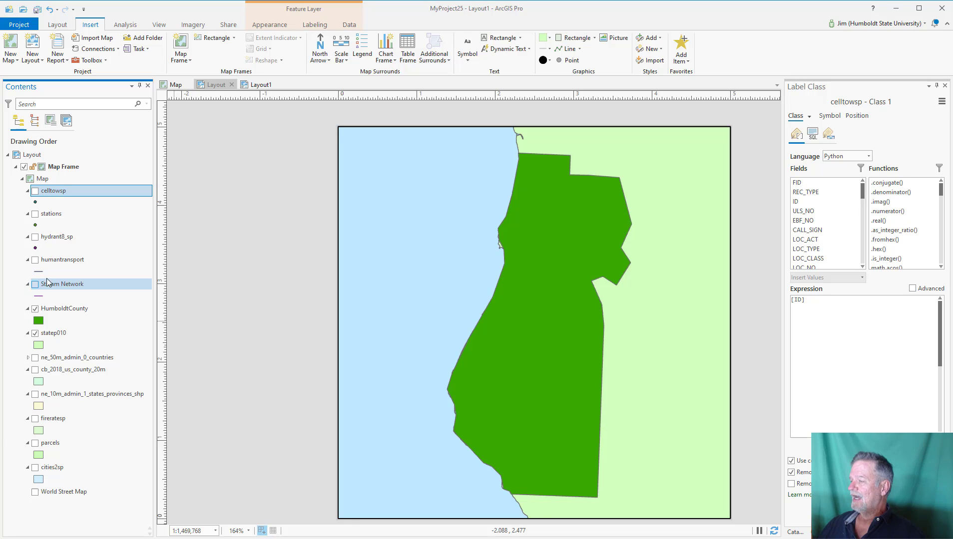
left_click(35, 191)
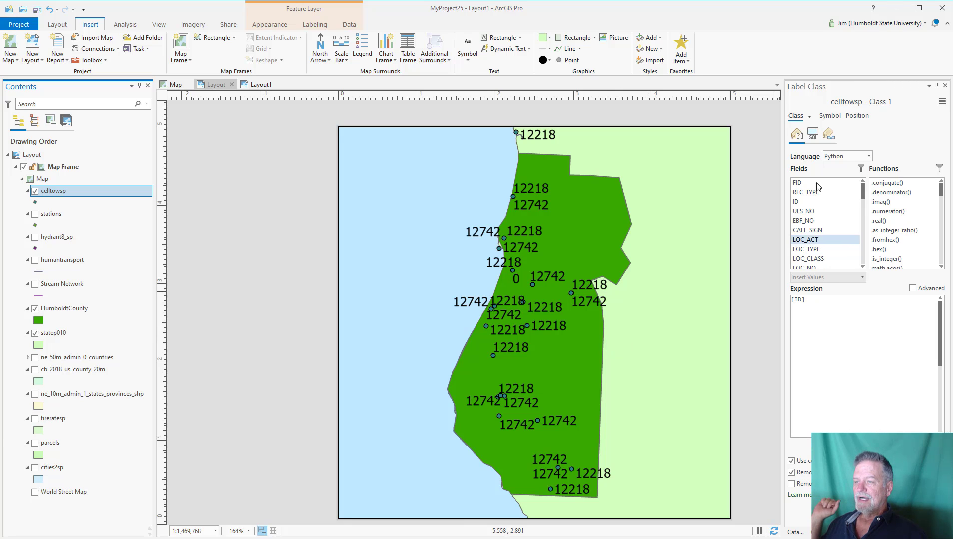
- Give the celltowsp label text symbol a solid white halo
left_click(834, 116)
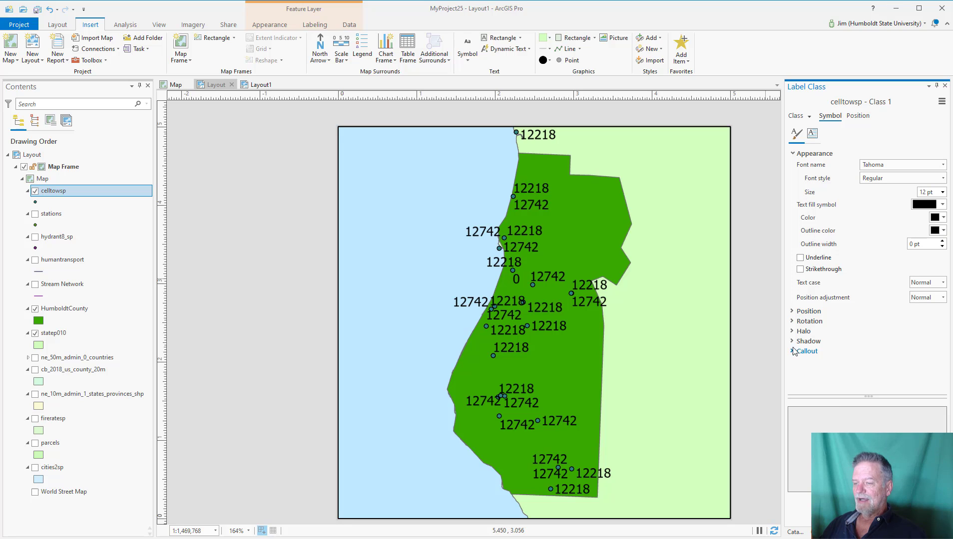
left_click(801, 333)
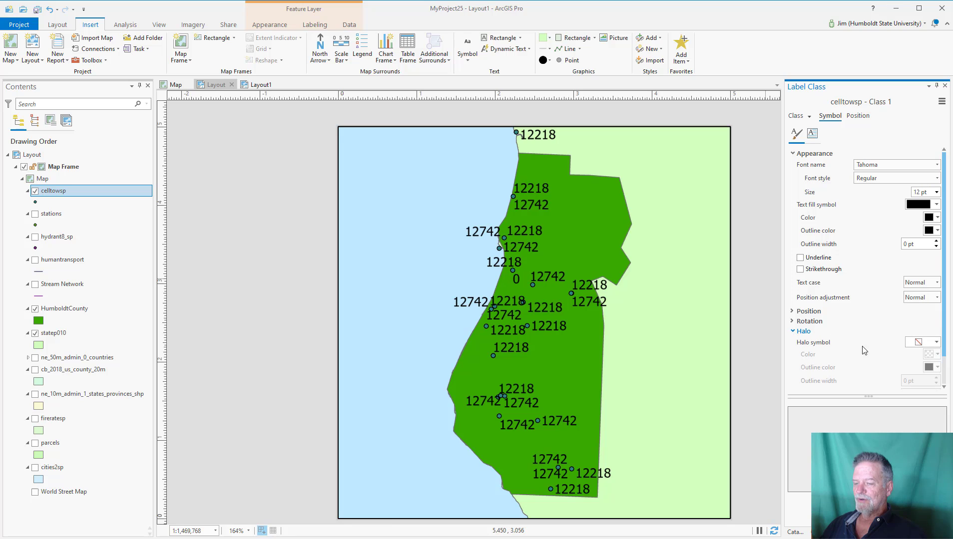
left_click(919, 343)
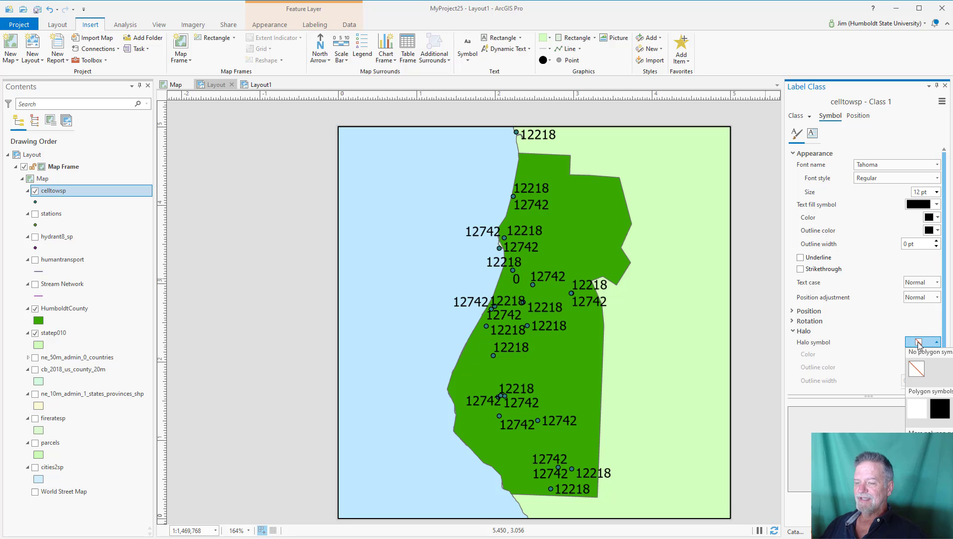
left_click(919, 410)
scroll(872, 316, "down", 1)
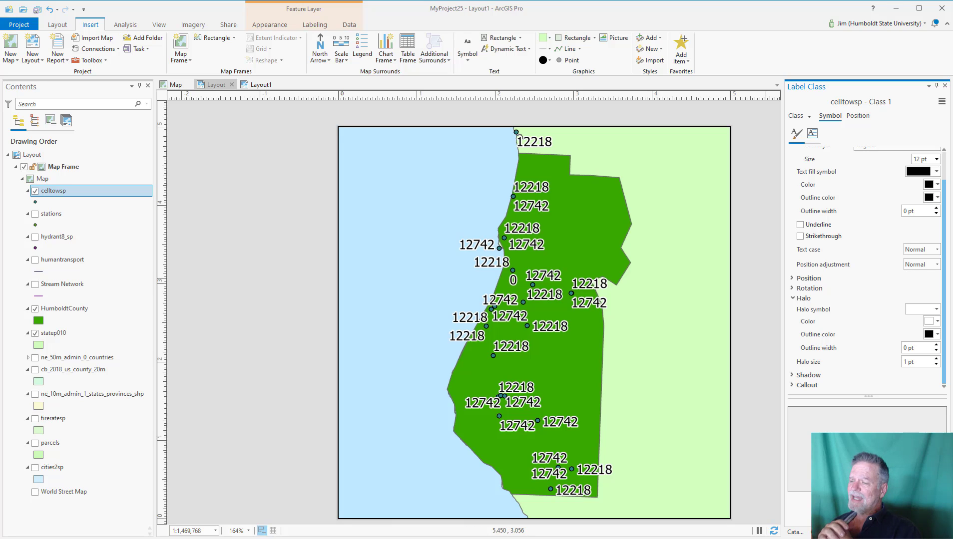
- Set the celltowsp label halo's fill color to light gray
left_click(933, 321)
left_click(935, 366)
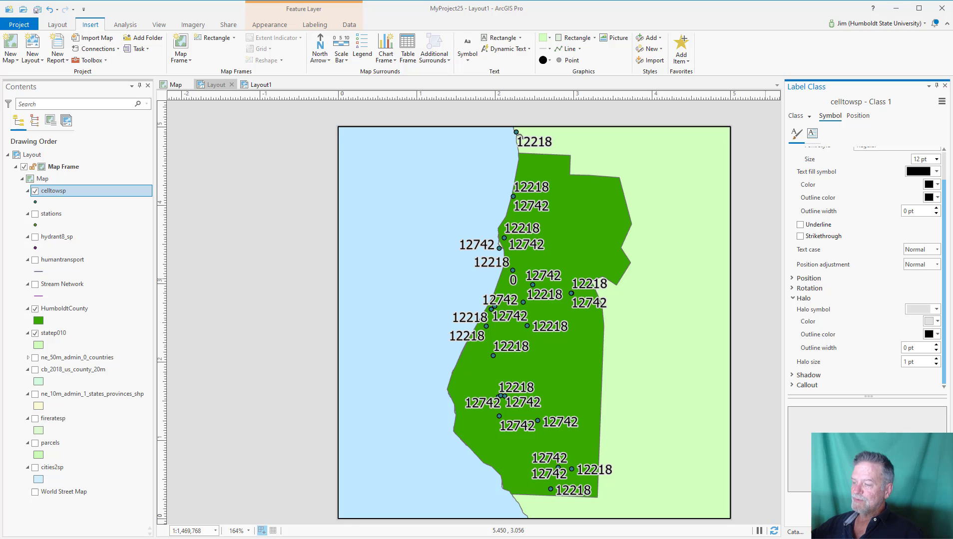
- Set the celltowsp label text's fill and outline colors to white and its halo color to black
left_click(919, 172)
left_click(937, 184)
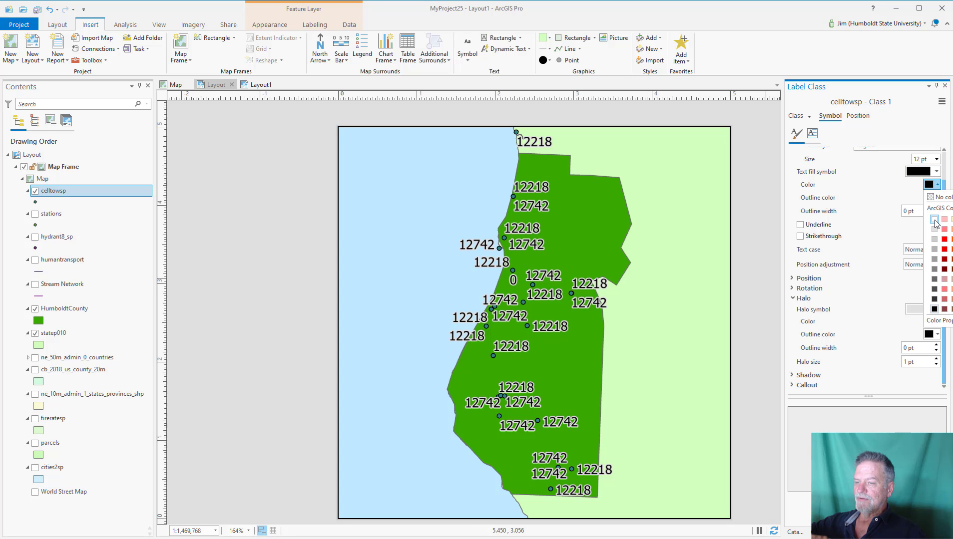
left_click(934, 219)
left_click(933, 199)
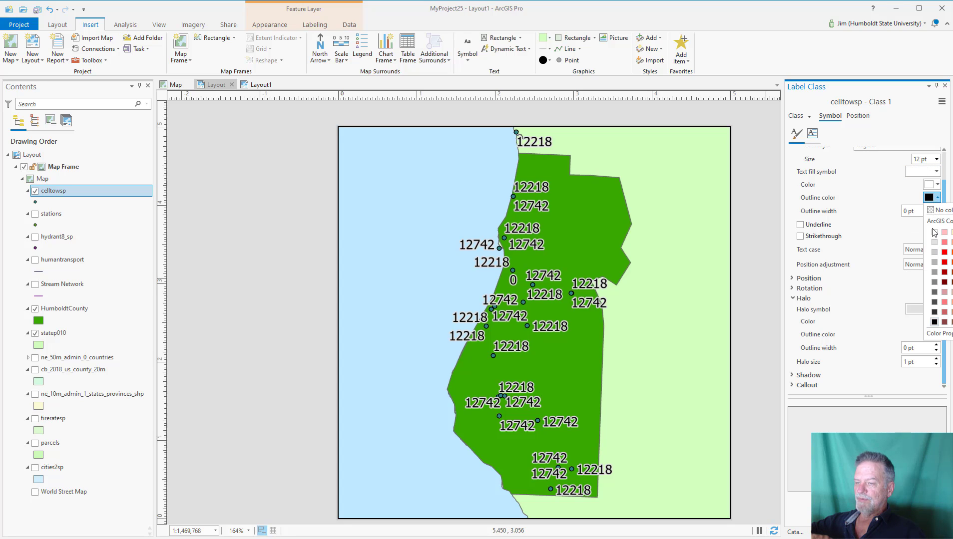
left_click(935, 232)
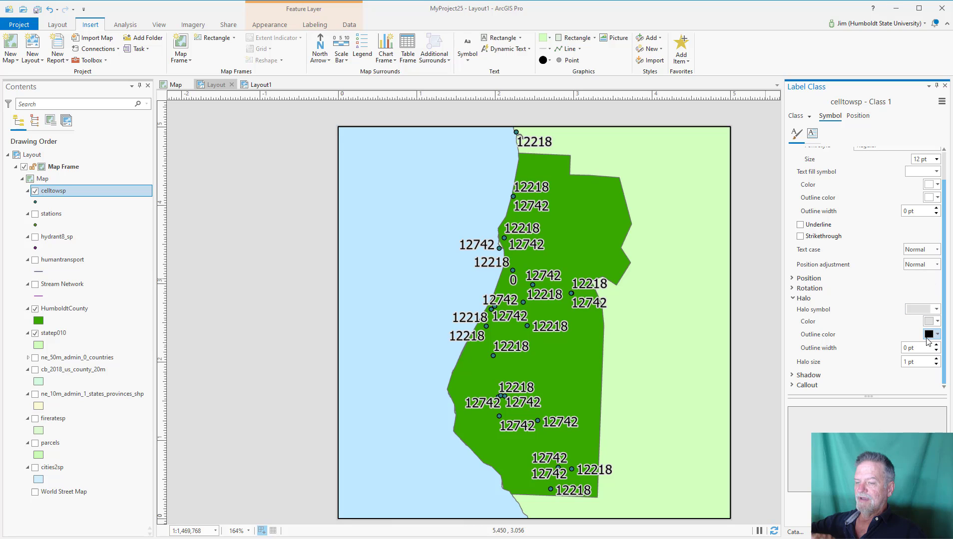
left_click(929, 322)
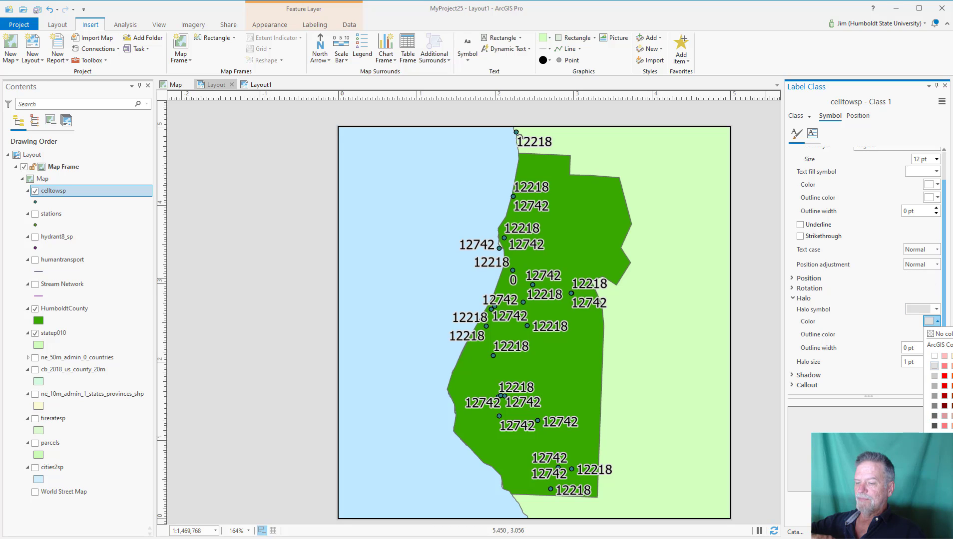
left_click(934, 436)
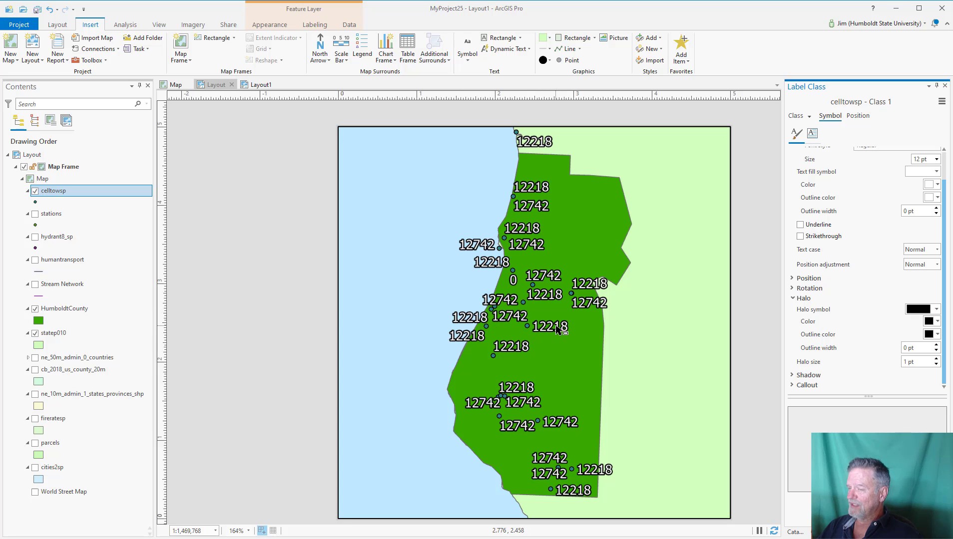
- Show the placement options in the celltowsp label class's position settings and view the labels more closely
left_click(858, 116)
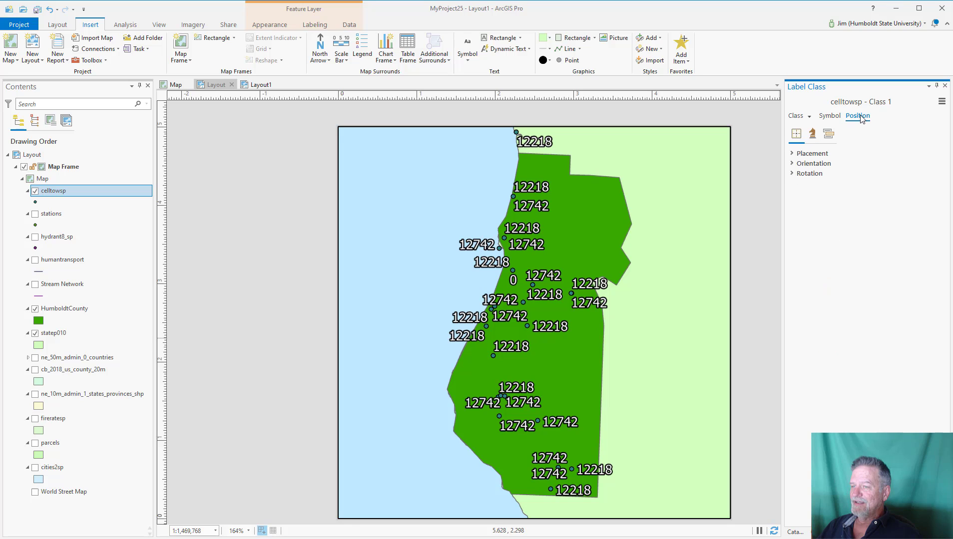
left_click(793, 155)
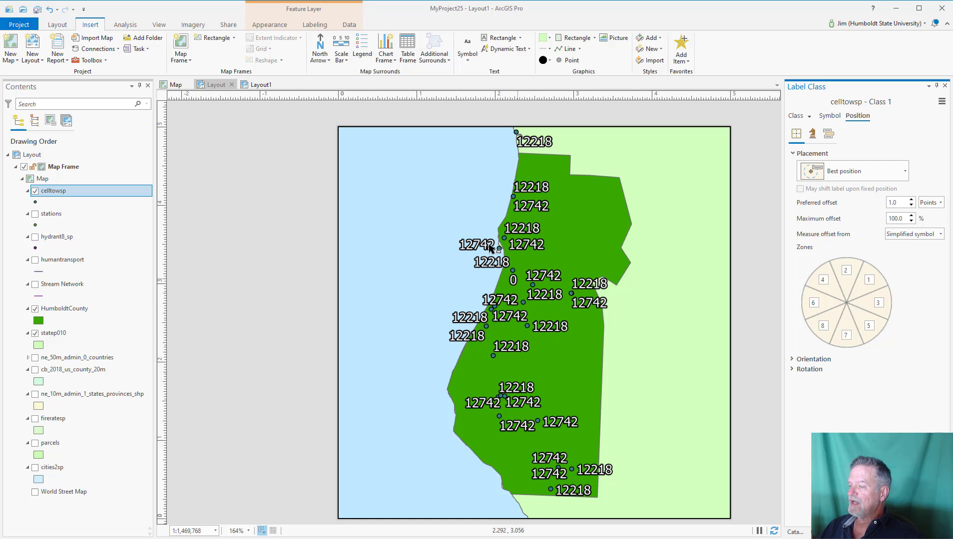
scroll(500, 328, "up", 2)
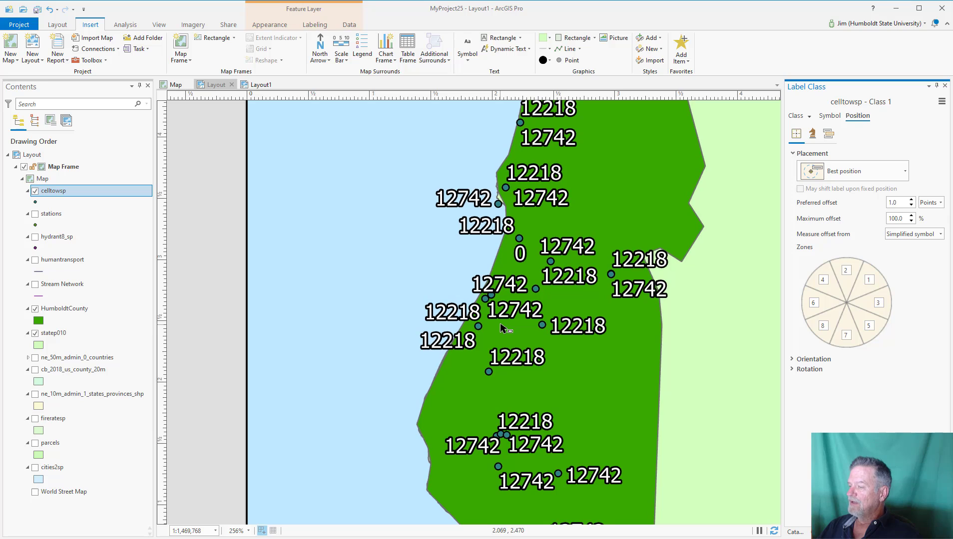
- Activate the layout's map frame and examine how the celltowsp labels are placed around clustered points at different map scales
left_click(68, 171)
right_click(67, 170)
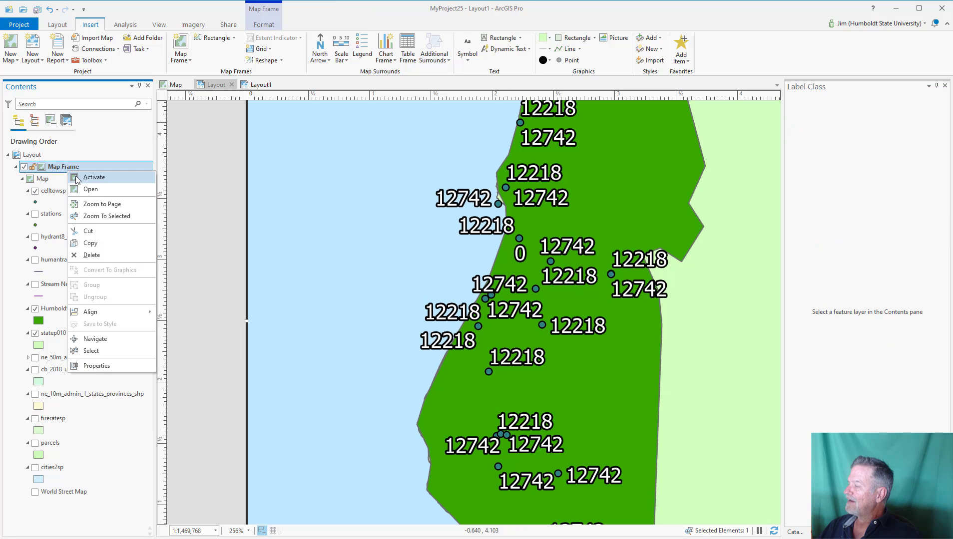
left_click(76, 177)
scroll(564, 296, "up", 3)
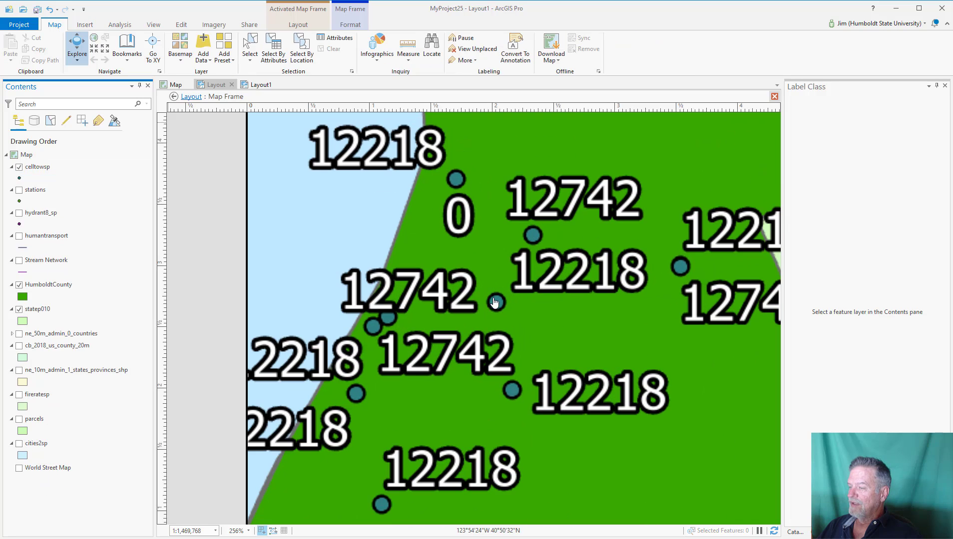
scroll(380, 323, "up", 2)
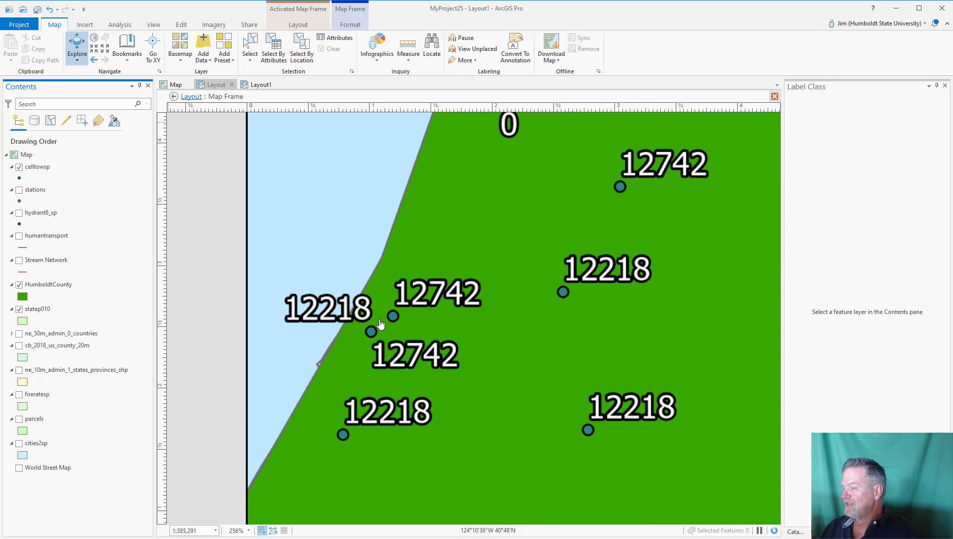
scroll(389, 331, "up", 2)
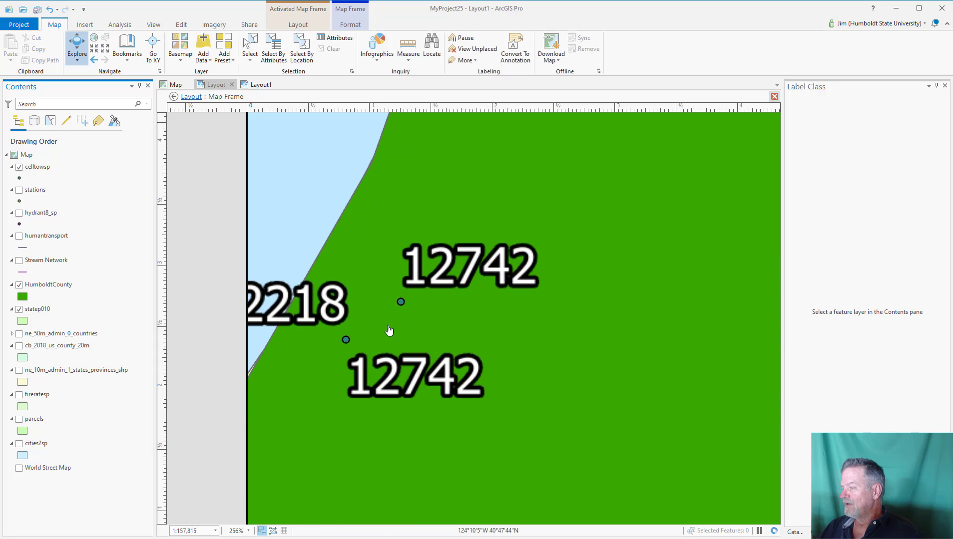
left_click_drag(472, 345, 537, 344)
scroll(453, 310, "up", 3)
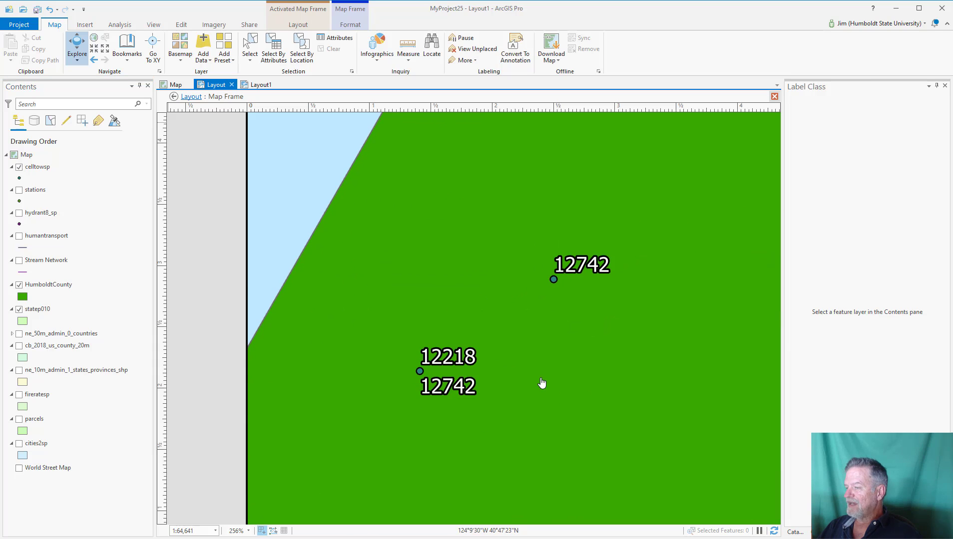
scroll(537, 384, "down", 3)
scroll(579, 381, "down", 4)
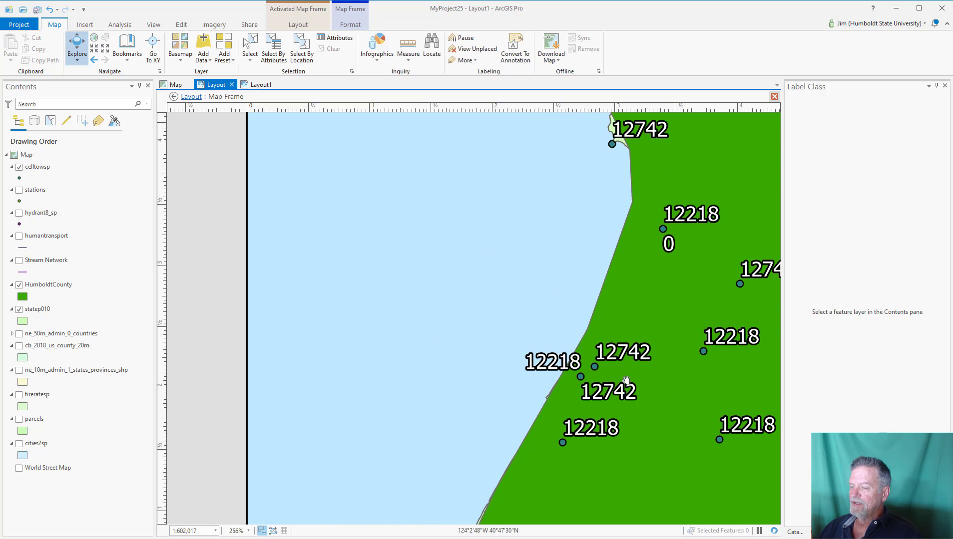
scroll(435, 378, "down", 2)
scroll(564, 337, "up", 4)
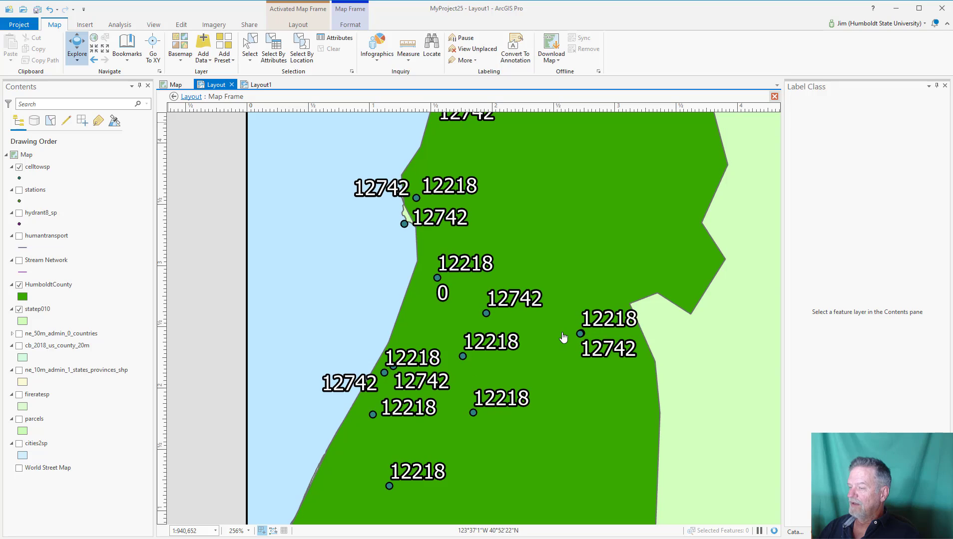
scroll(604, 351, "up", 2)
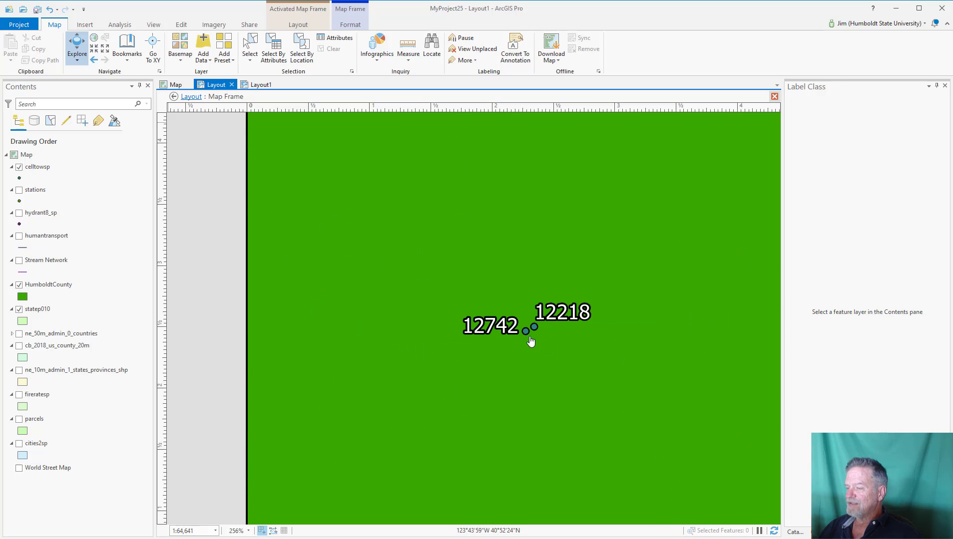
scroll(506, 353, "down", 2)
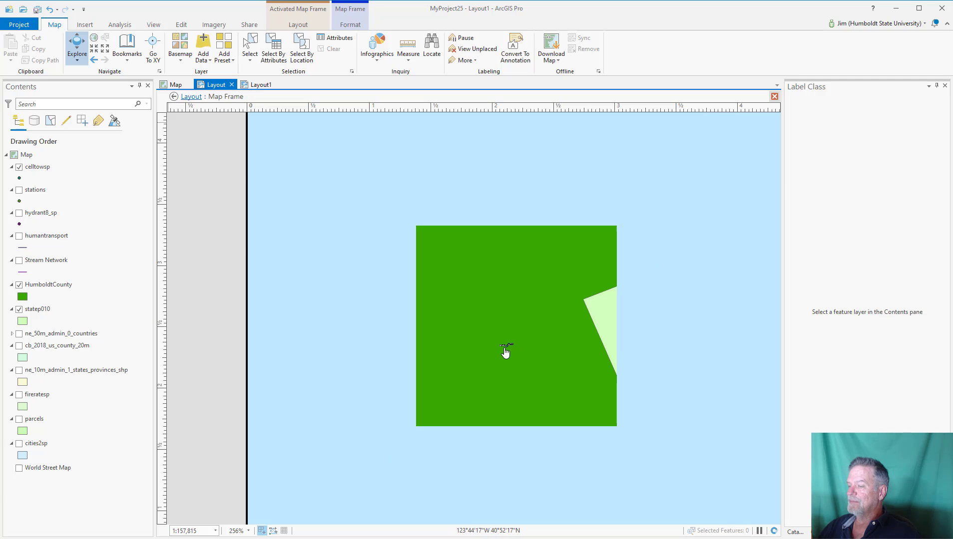
scroll(477, 366, "down", 4)
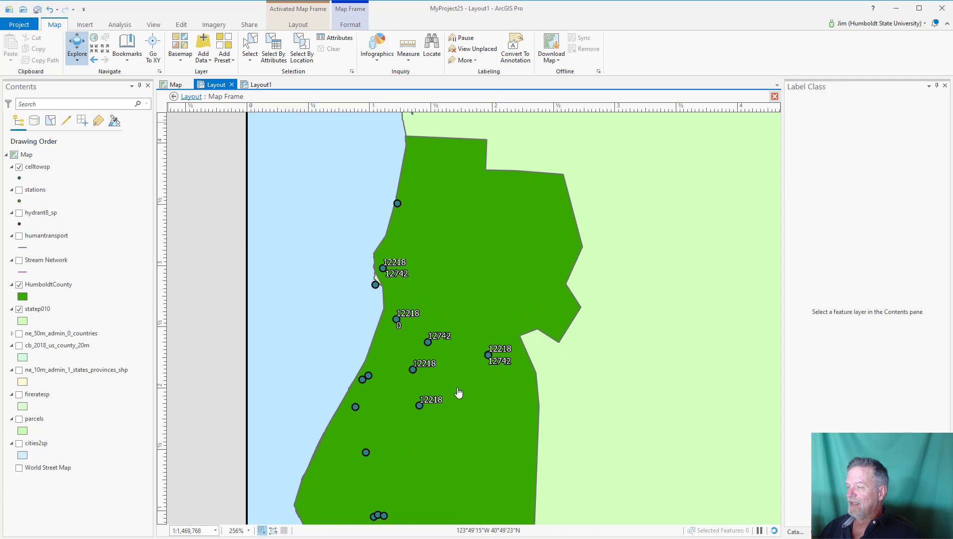
scroll(459, 393, "down", 1)
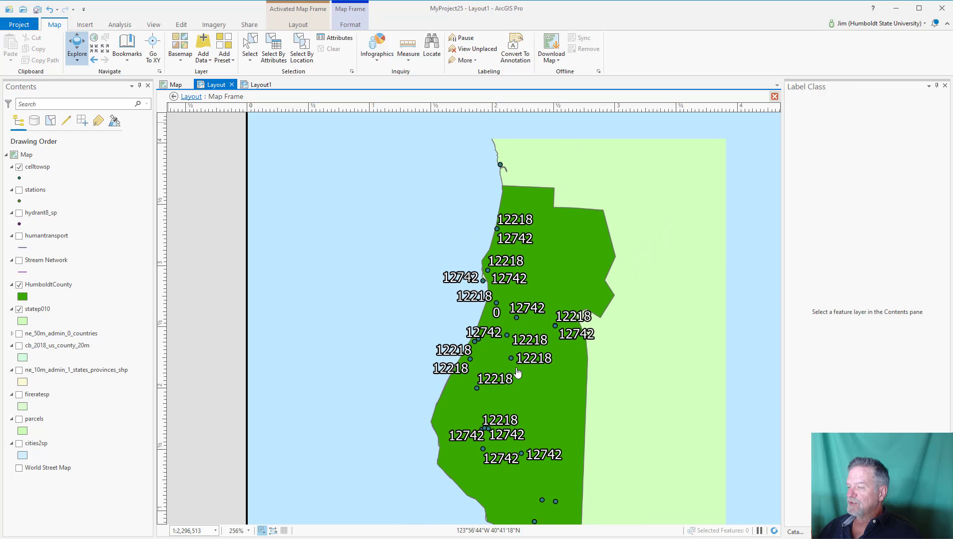
left_click_drag(516, 392, 522, 353)
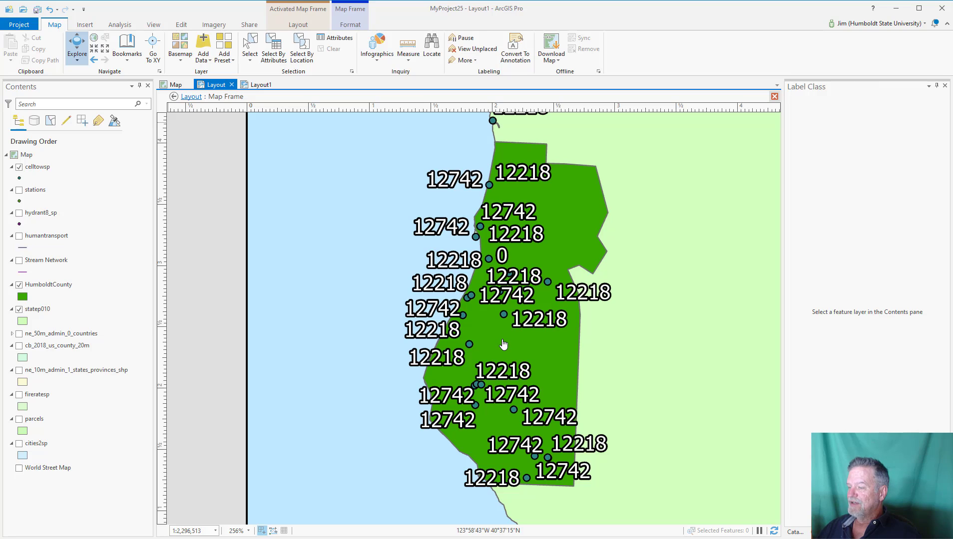
left_click_drag(504, 345, 500, 369)
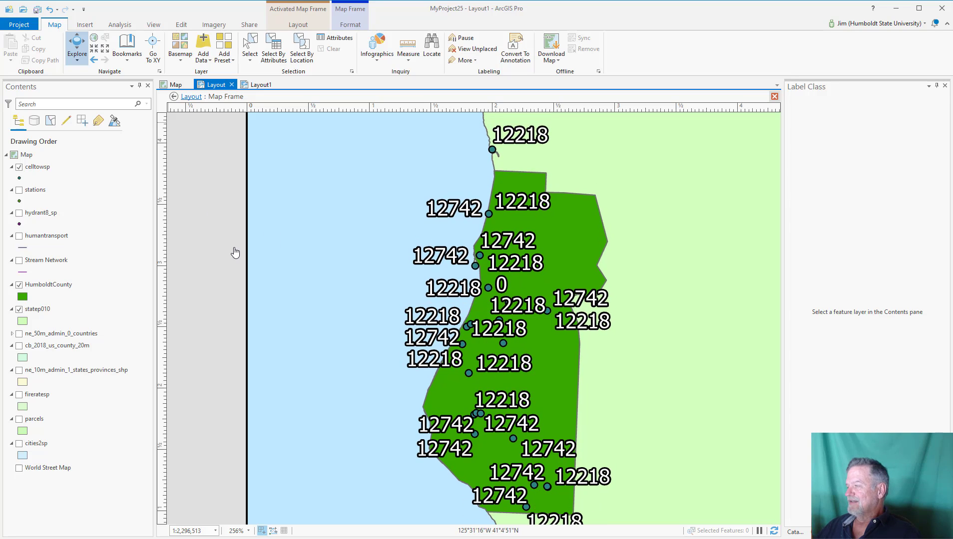
- Turn off labeling for the celltowsp layer and return from the activated map frame to the layout
right_click(33, 170)
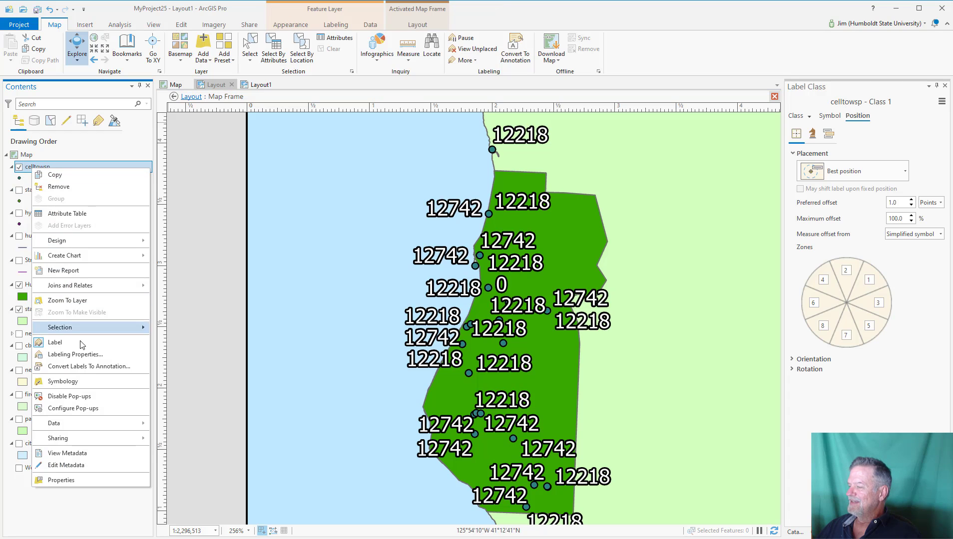
left_click(79, 343)
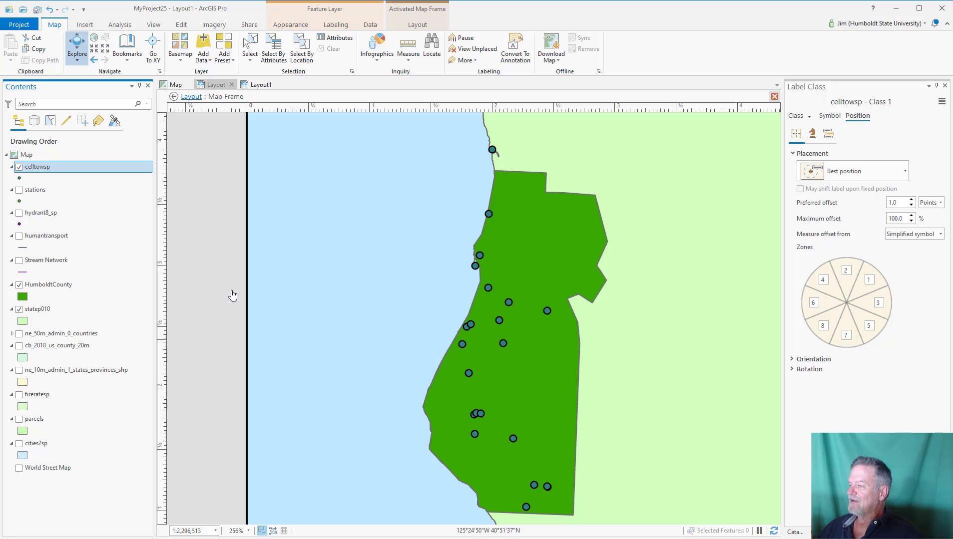
left_click(32, 156)
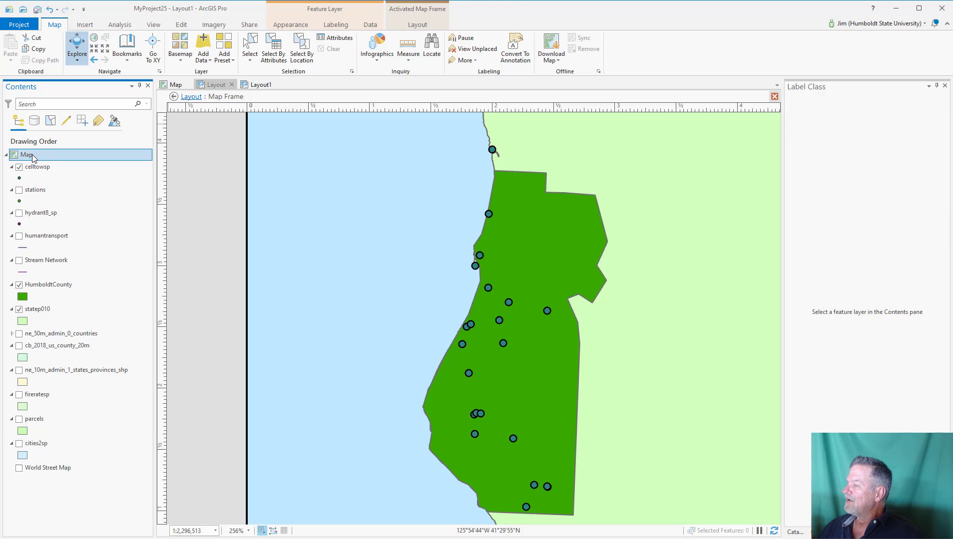
left_click(192, 96)
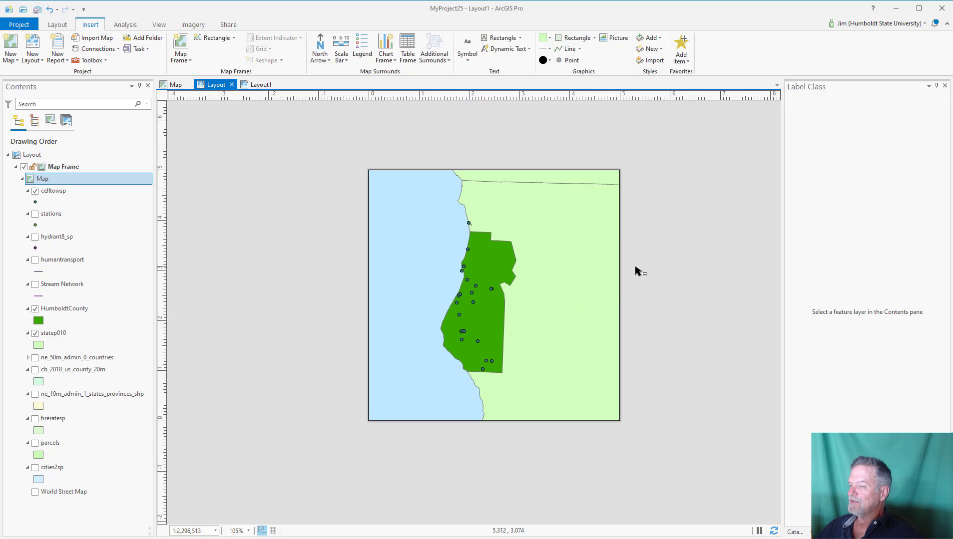
- Reactivate the map frame and fit Humboldt County in it at a scale of 1:1,469,768
left_click(604, 294)
left_click(56, 167)
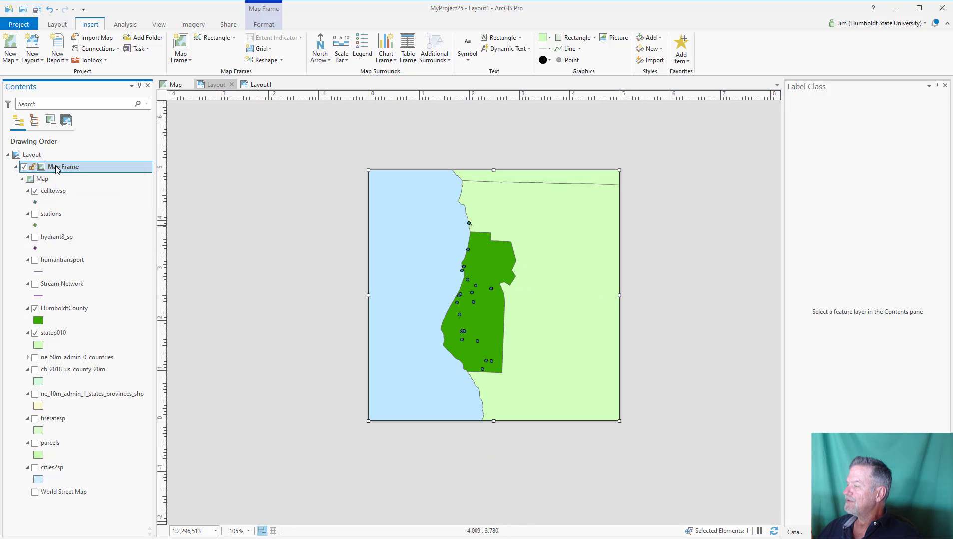
right_click(56, 167)
left_click(75, 173)
left_click_drag(432, 278, 451, 273)
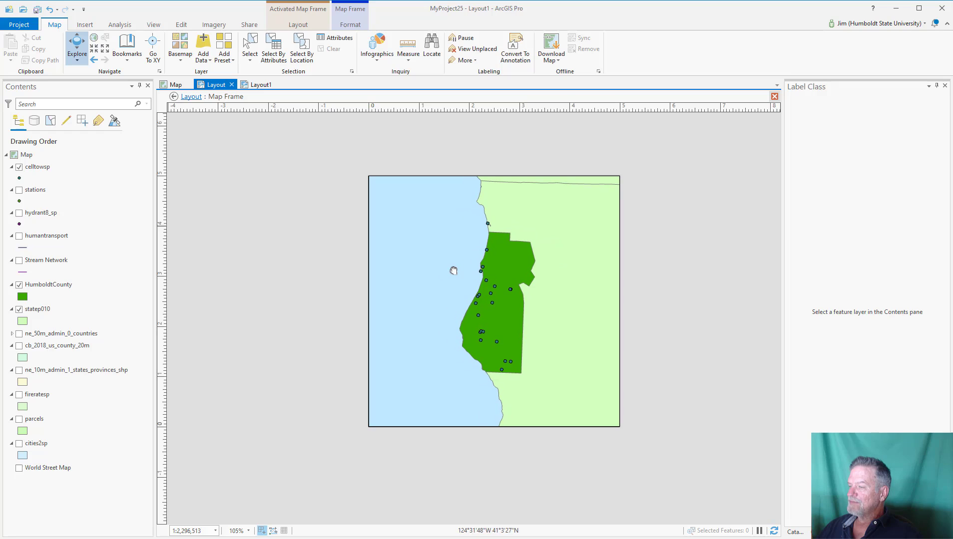
scroll(464, 280, "up", 3)
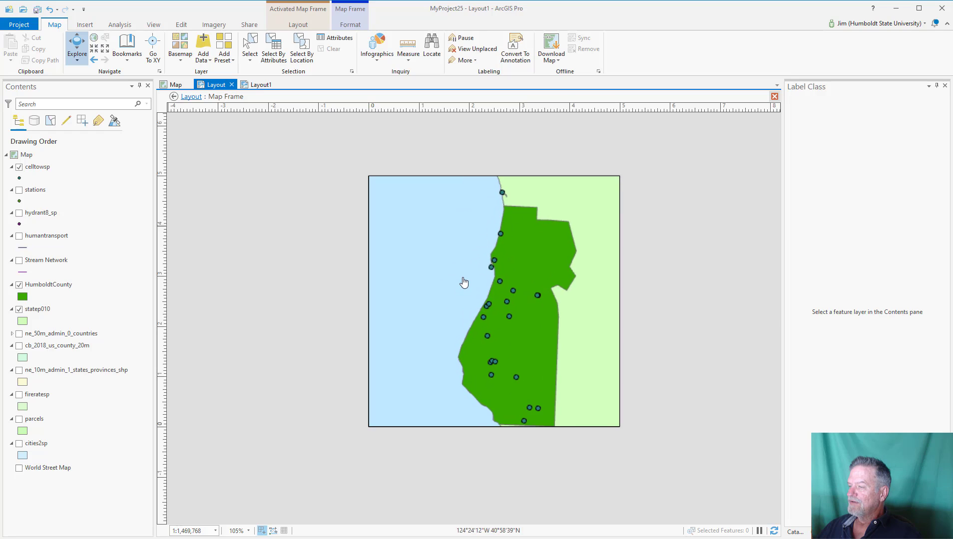
left_click_drag(444, 264, 438, 272)
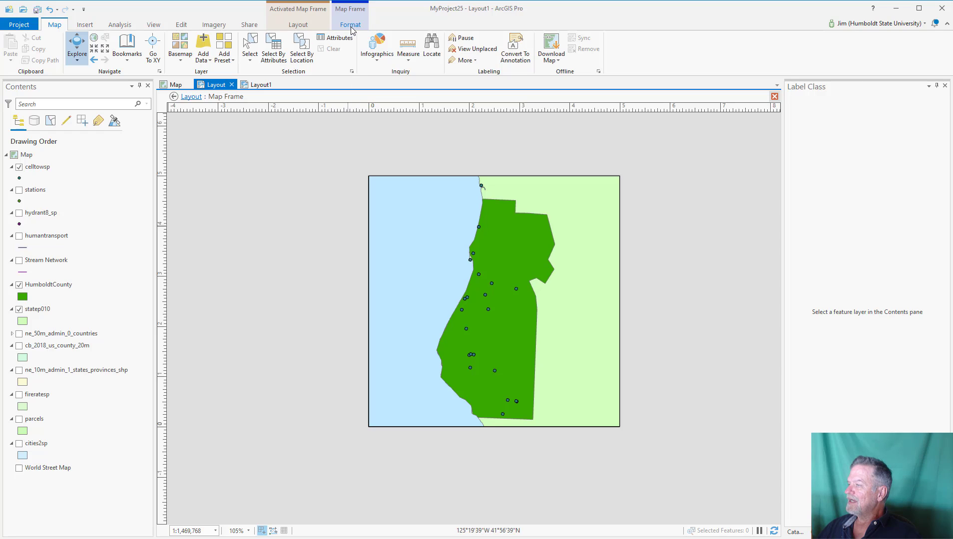
- Export the map as a JPEG named Map2.jpg into the 3_Final folder
left_click(252, 26)
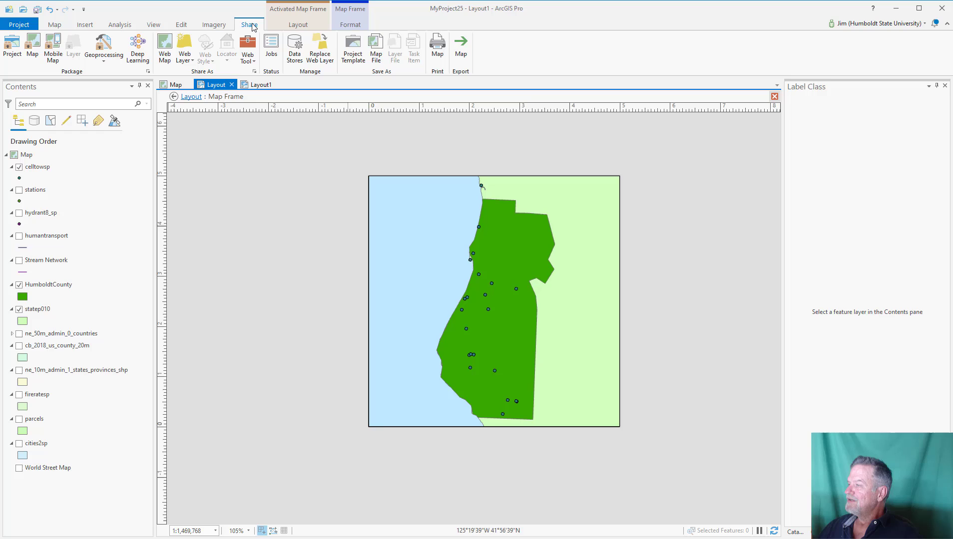
left_click(461, 55)
left_click(360, 87)
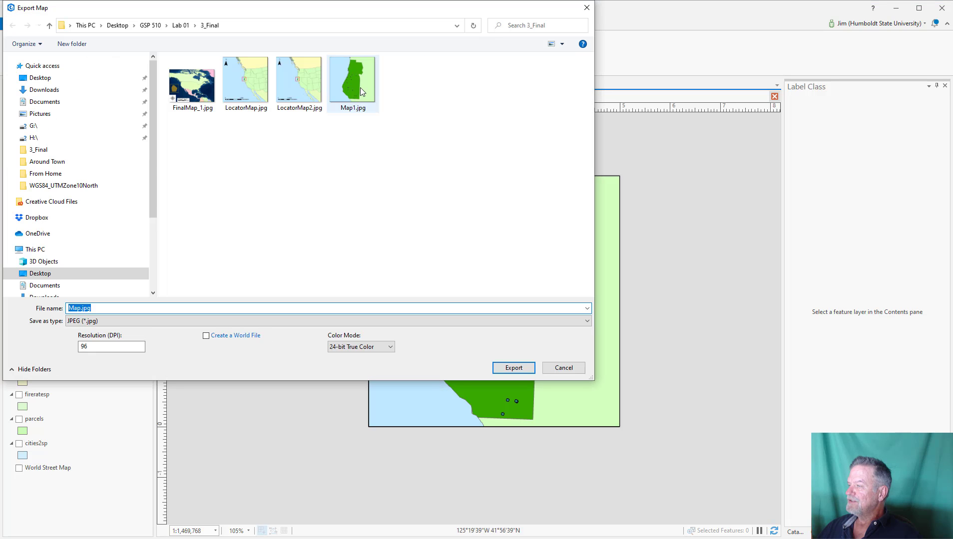
double_click(81, 308)
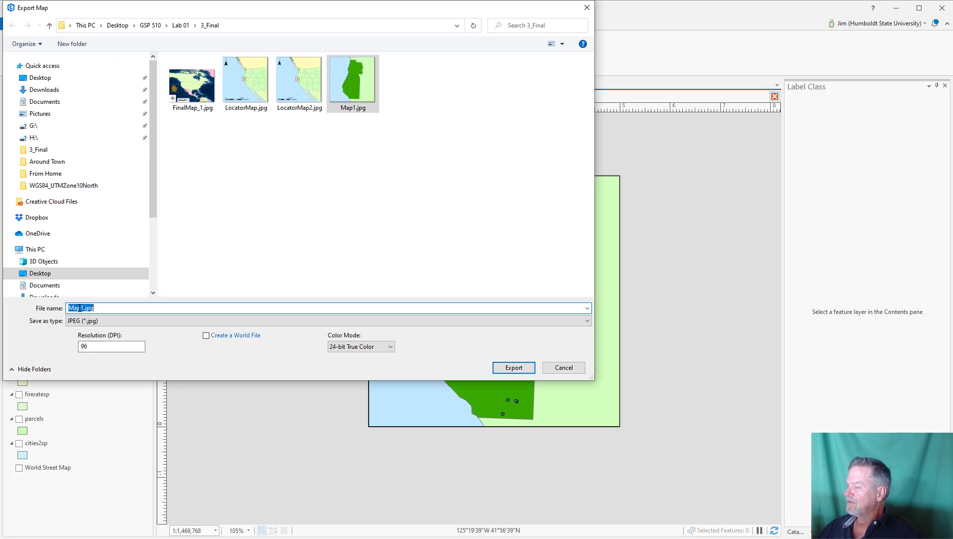
left_click_drag(80, 308, 85, 308)
type("2")
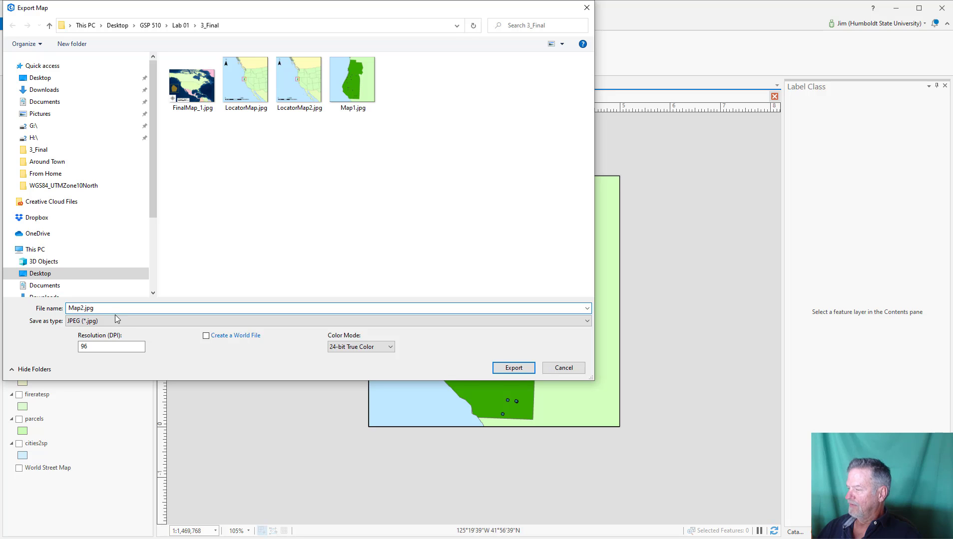
left_click(504, 374)
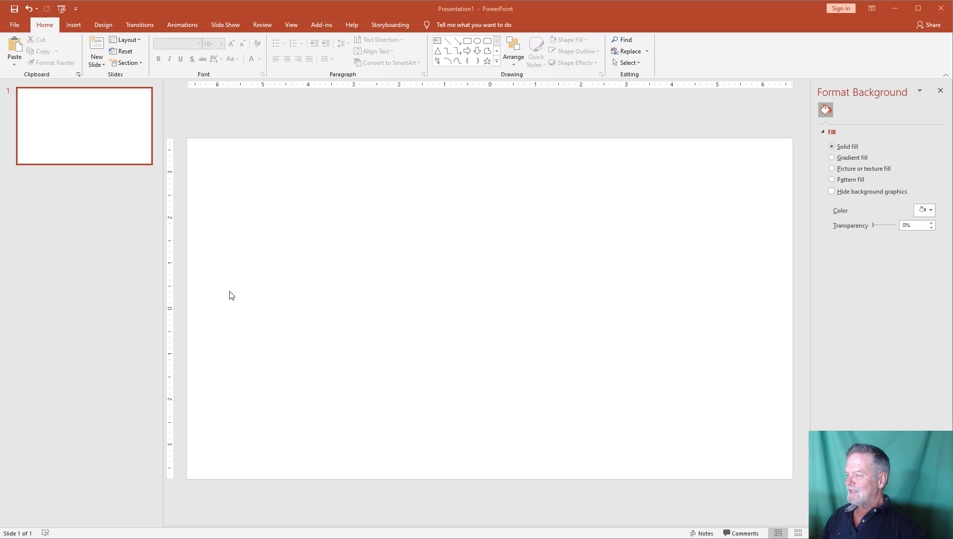
- Switch to File Explorer, place Map1.jpg from the 3_Final folder on the blank slide, and enlarge it to nearly the slide's full height
left_click(0, 231)
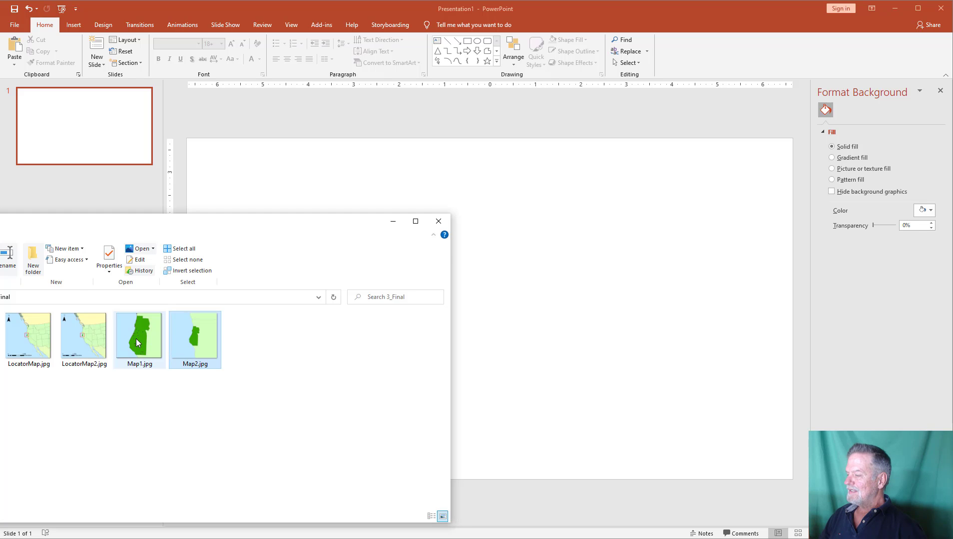
left_click_drag(135, 339, 570, 327)
left_click_drag(465, 302, 405, 254)
left_click_drag(545, 374, 642, 471)
- Add a text box reading 21000 and place it beside the second northernmost tower point on the coast
left_click(74, 25)
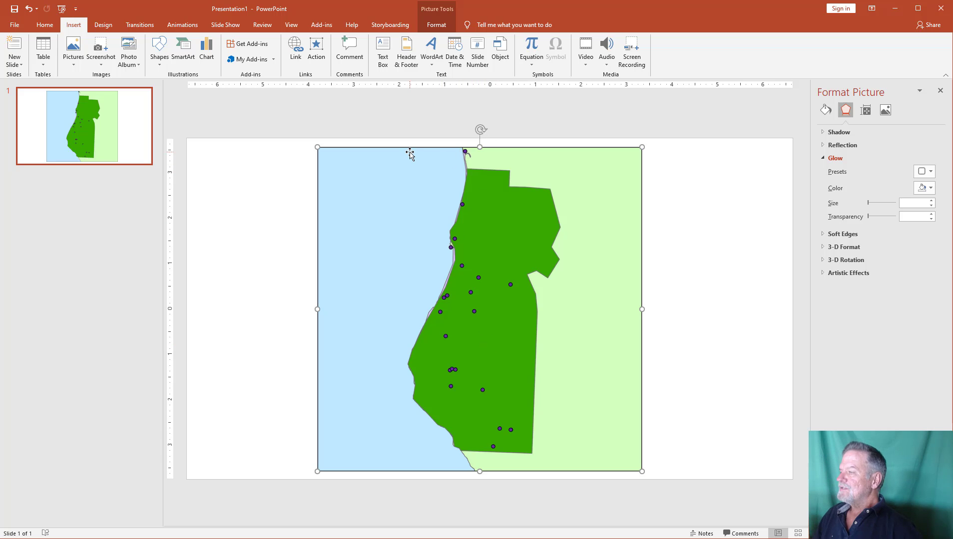
left_click(45, 25)
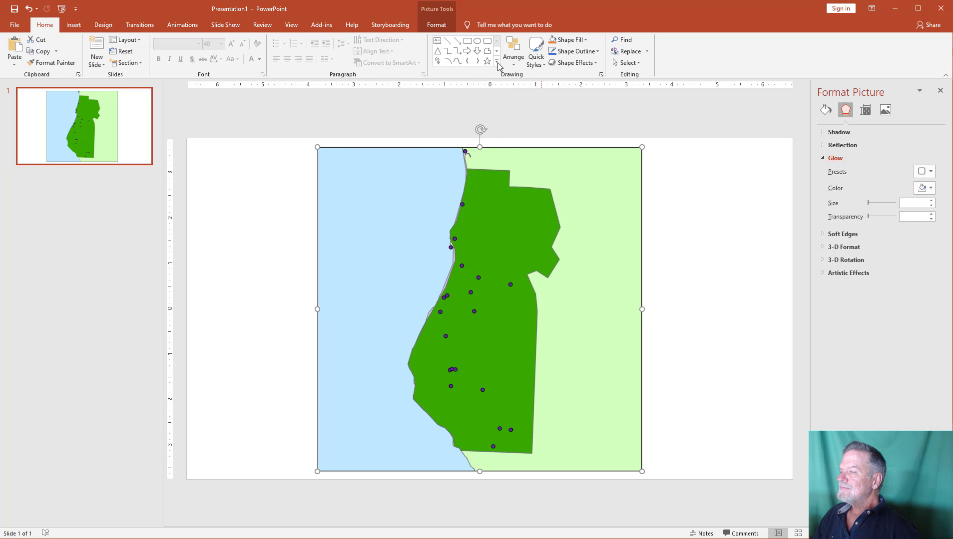
left_click(437, 43)
left_click(272, 200)
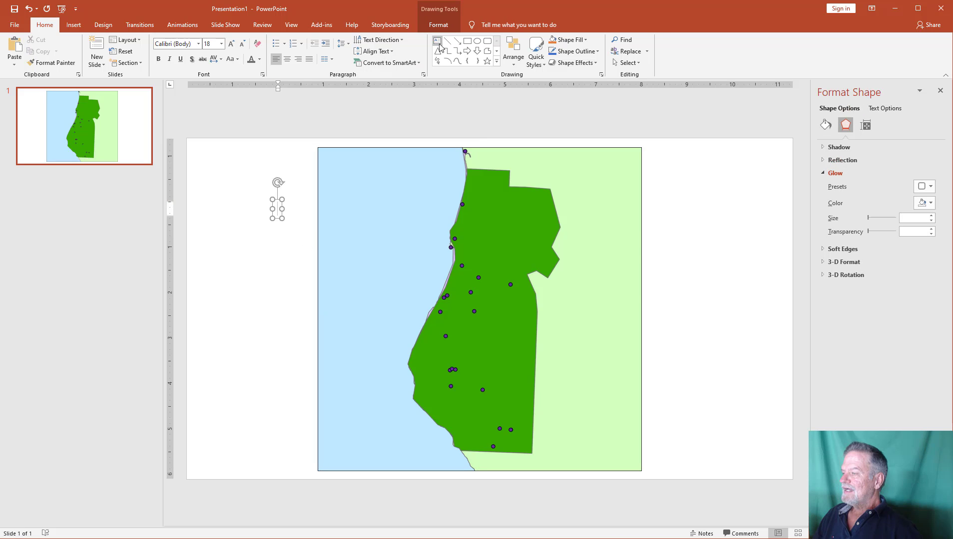
type("2100")
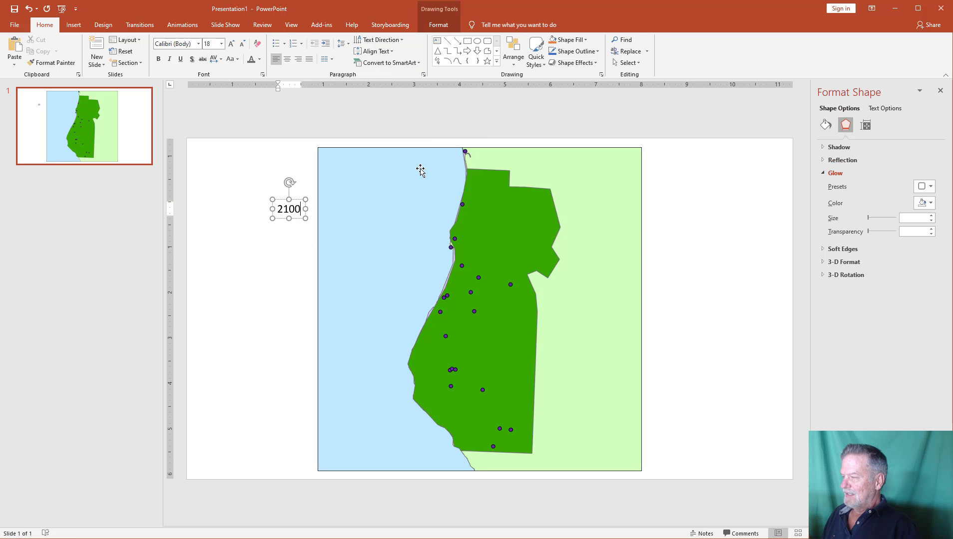
type("0")
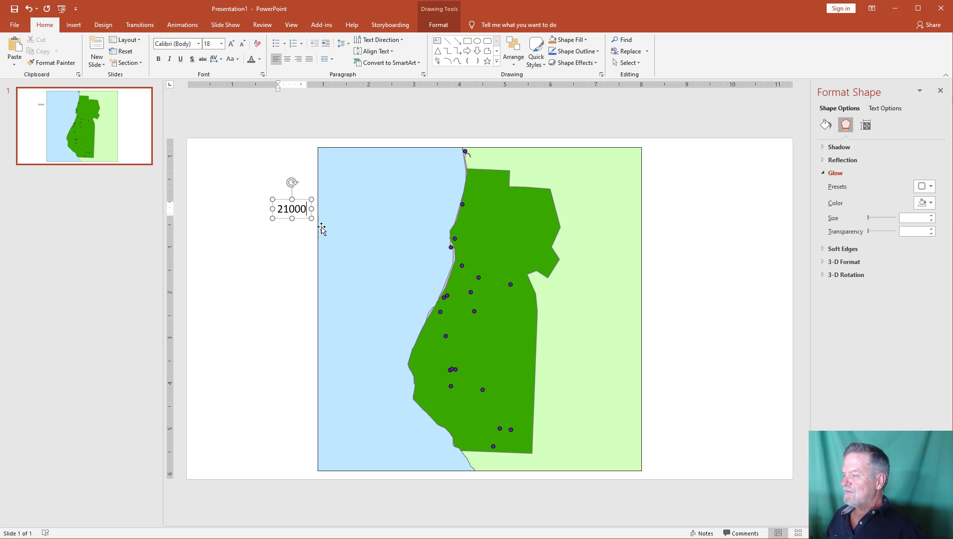
left_click_drag(299, 220, 449, 202)
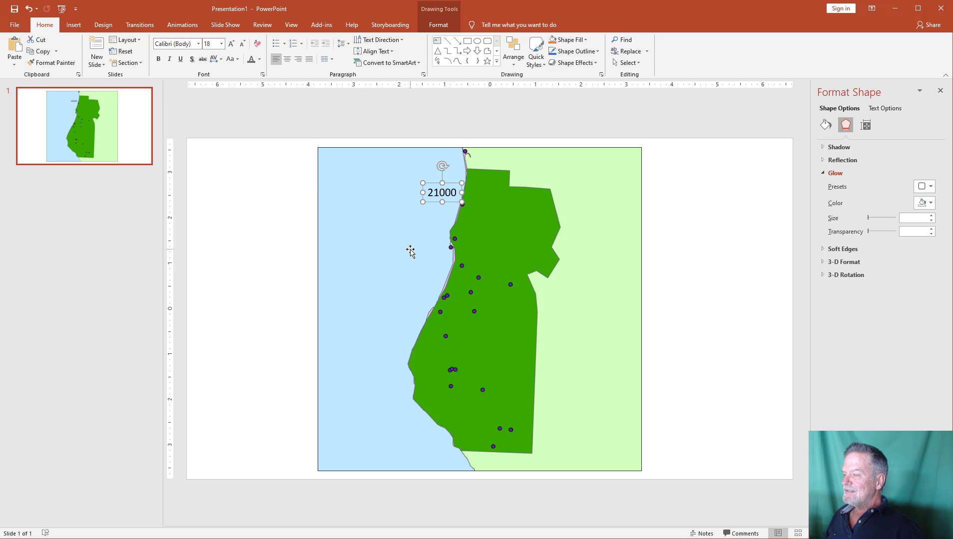
- Duplicate the 21000 label and place copies beside the next two tower points down the coast
left_click(428, 215)
left_click(434, 201)
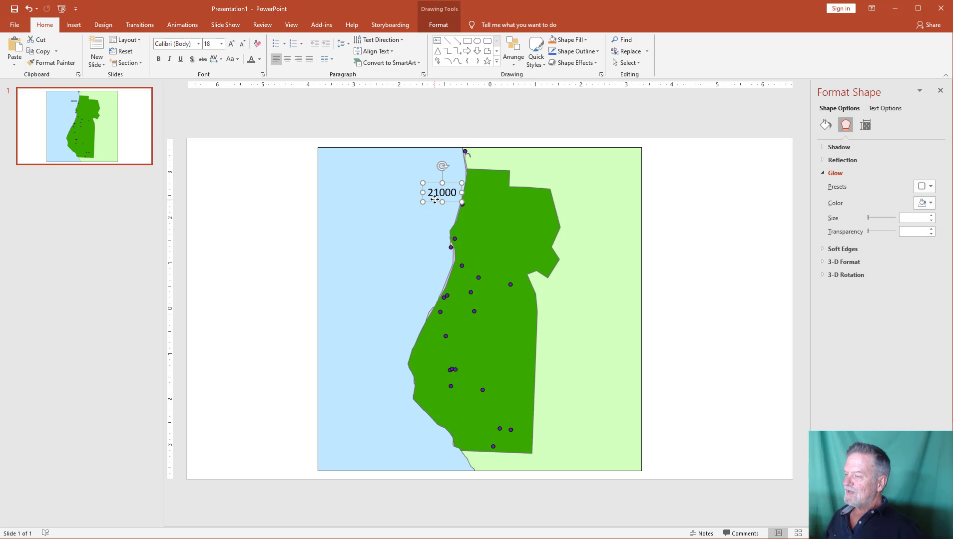
key("ctrl+d")
left_click_drag(458, 209, 434, 258)
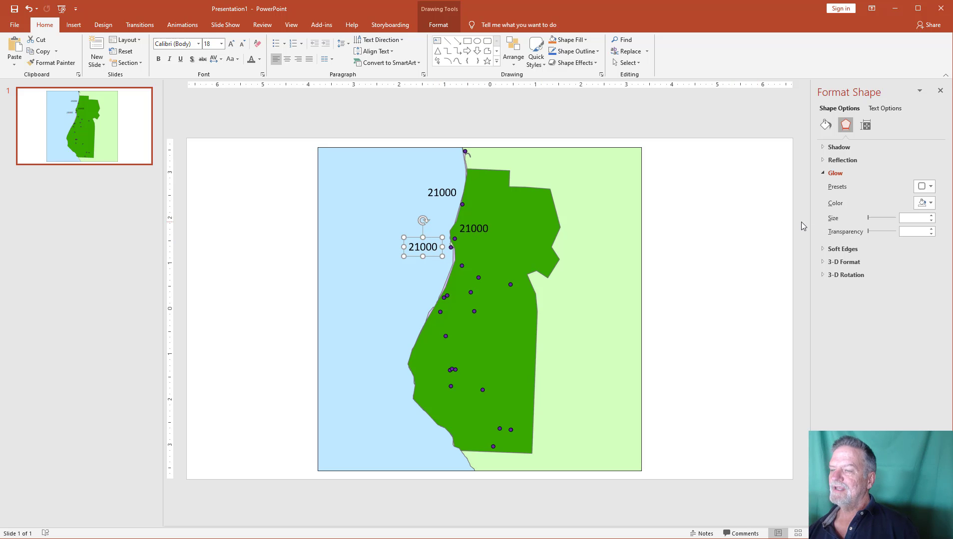
- Apply a blue 8 pt glow preset to the text of the lowest 21000 label over the ocean
left_click(922, 188)
left_click(926, 293)
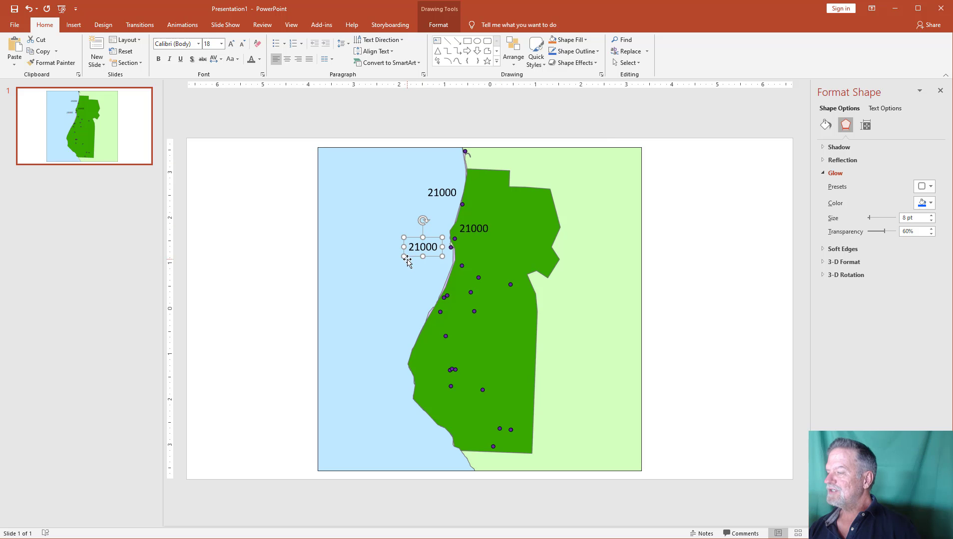
left_click_drag(411, 250, 430, 251)
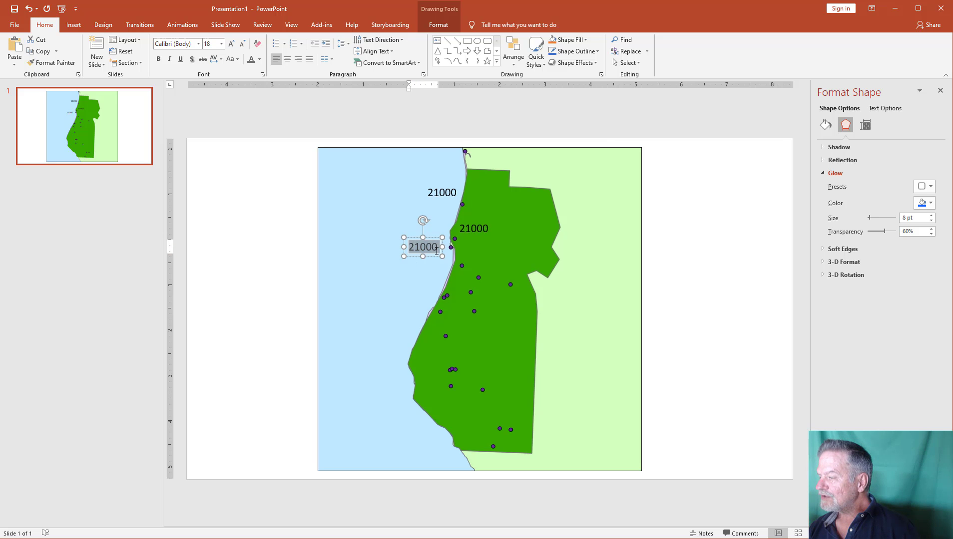
right_click(437, 252)
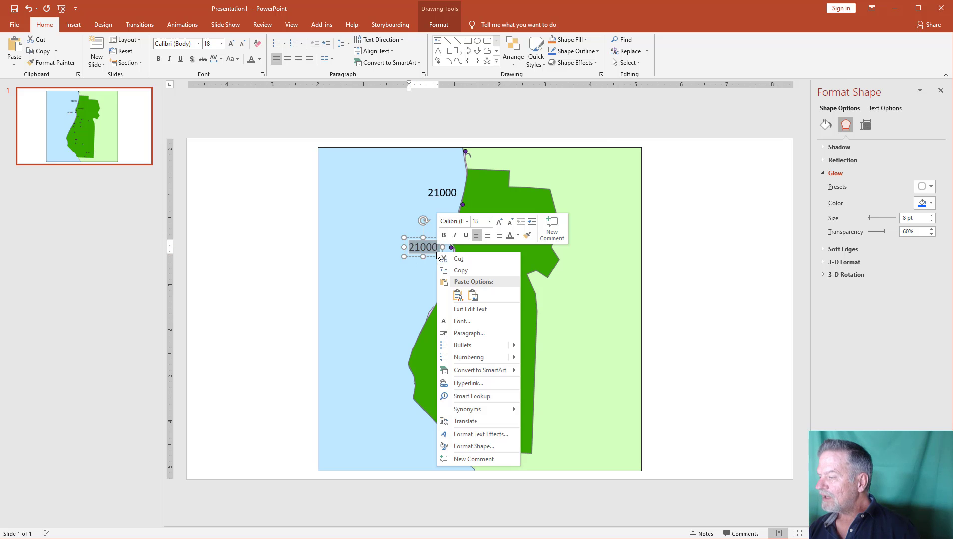
left_click(480, 435)
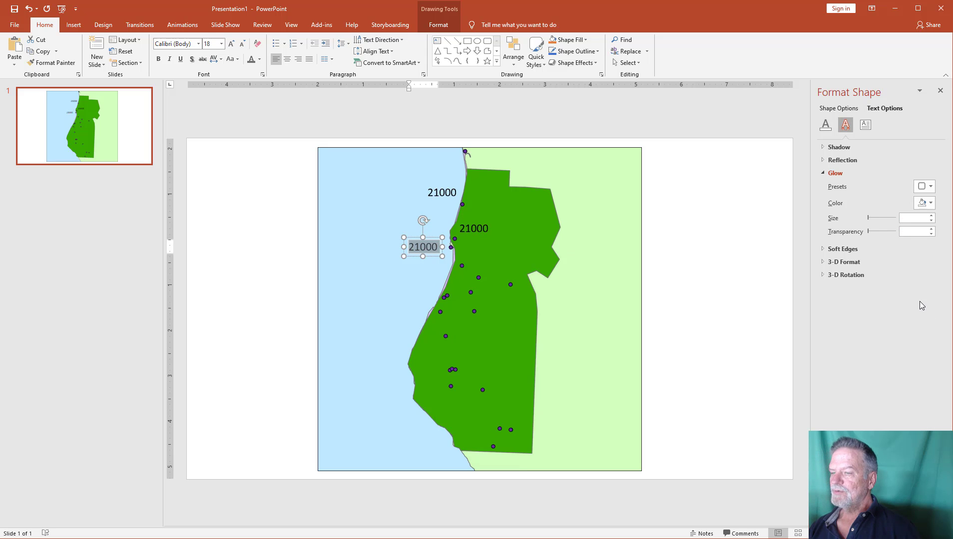
left_click(924, 187)
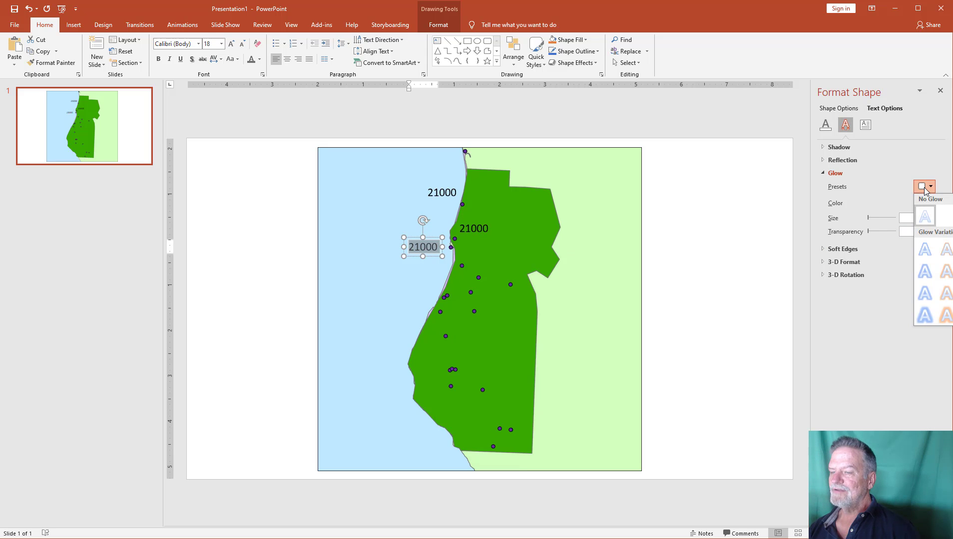
left_click(928, 271)
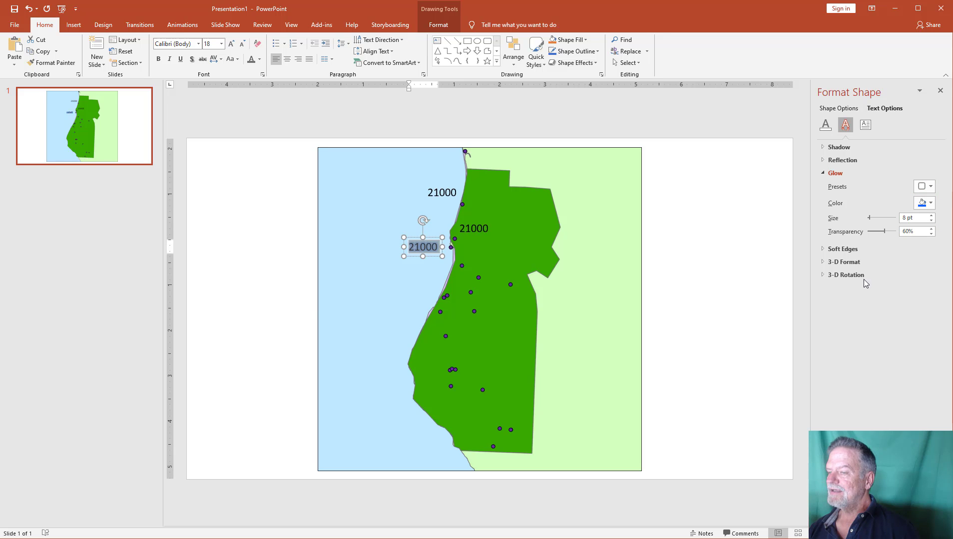
left_click(560, 321)
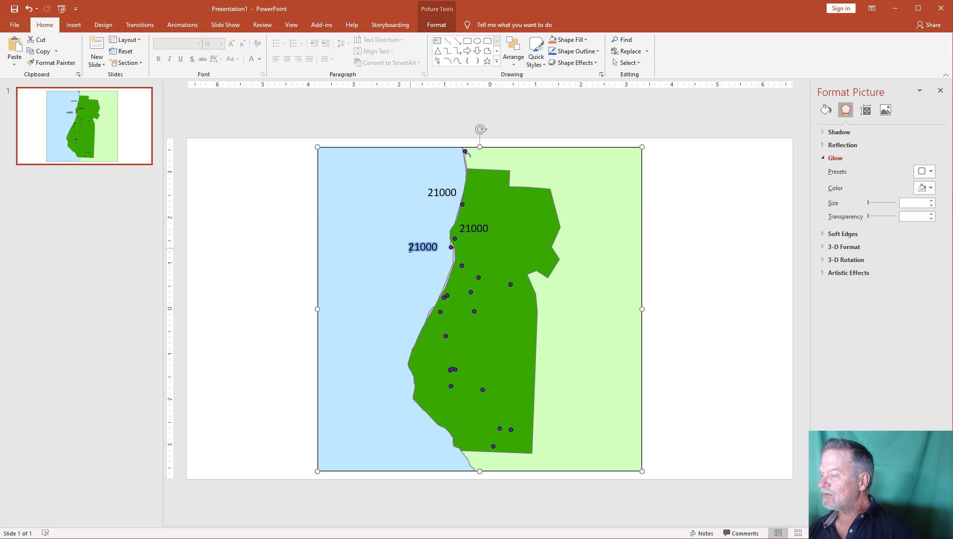
- Change the text glow color of the lowest ocean label to white
left_click_drag(410, 249, 438, 251)
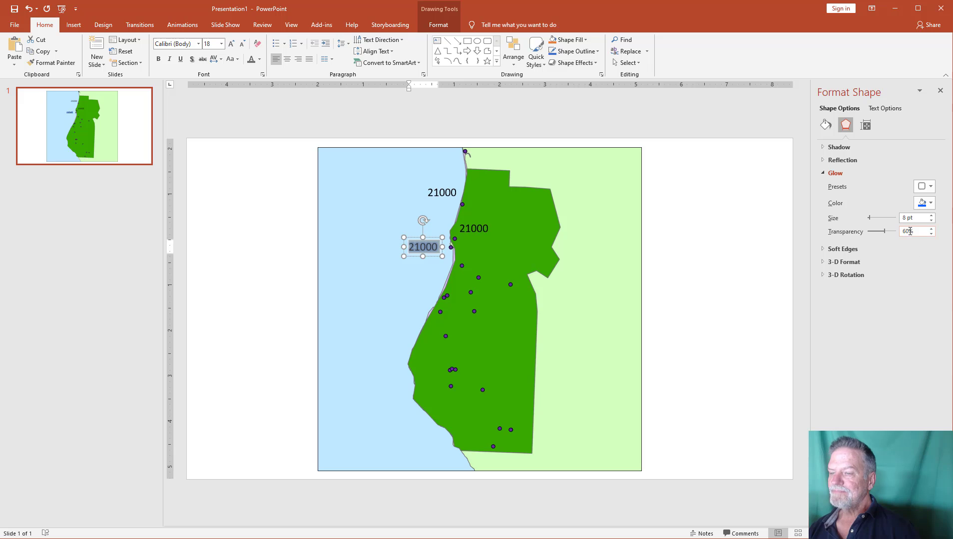
left_click(923, 204)
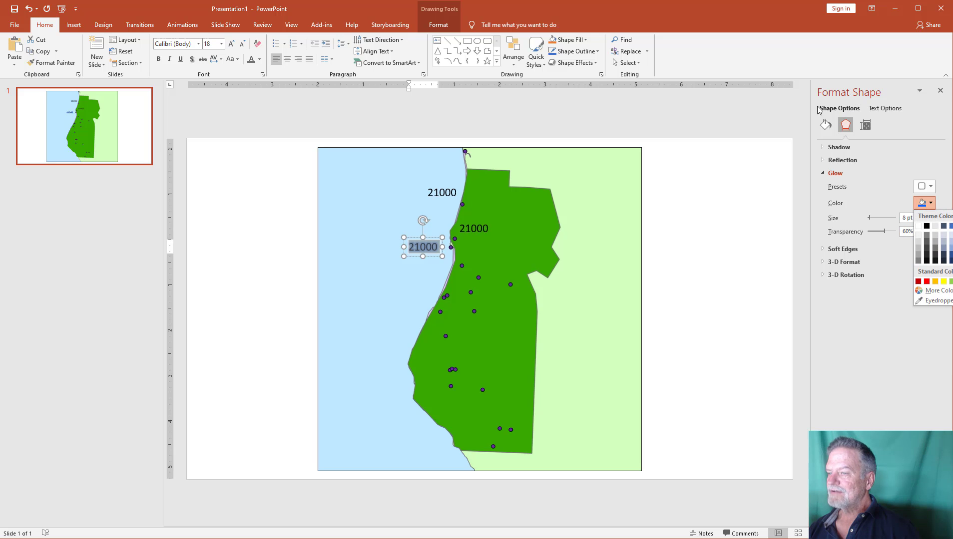
right_click(427, 248)
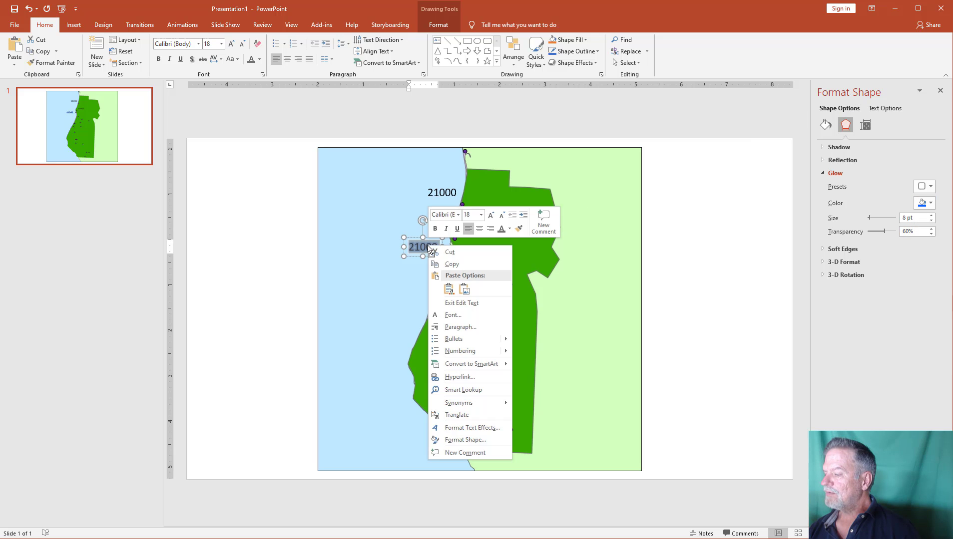
left_click(458, 426)
left_click(921, 204)
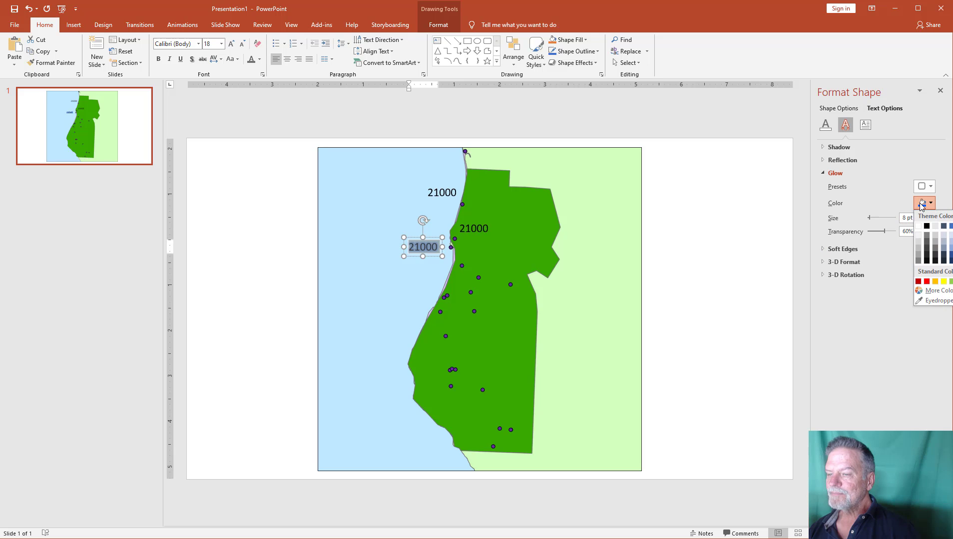
left_click(918, 227)
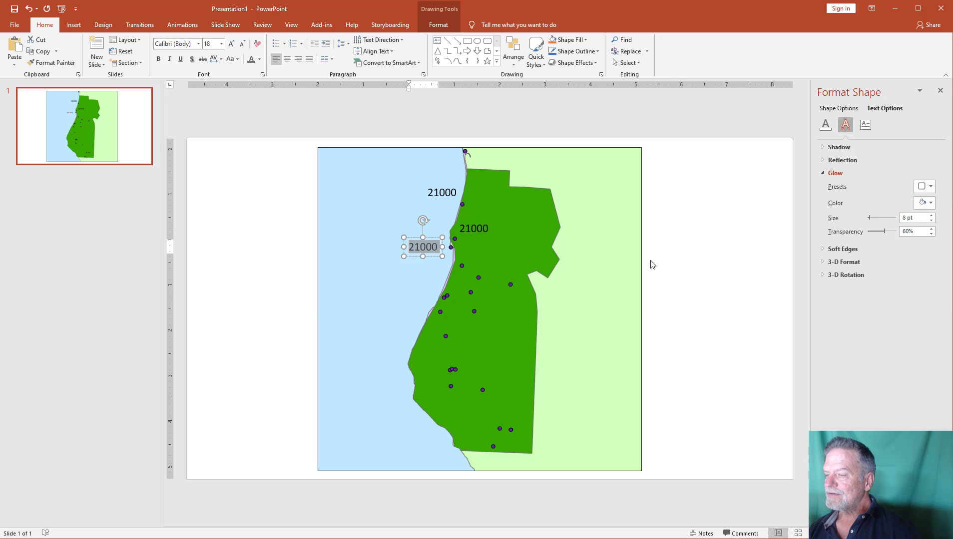
left_click(587, 270)
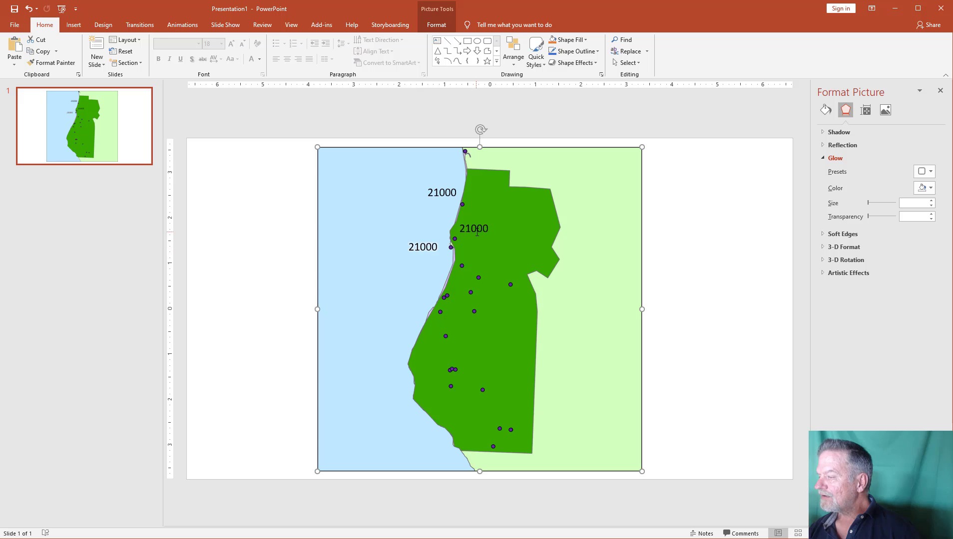
- Copy the white-glow label to the next tower point inside the county and enlarge the copy's text glow
left_click(431, 249)
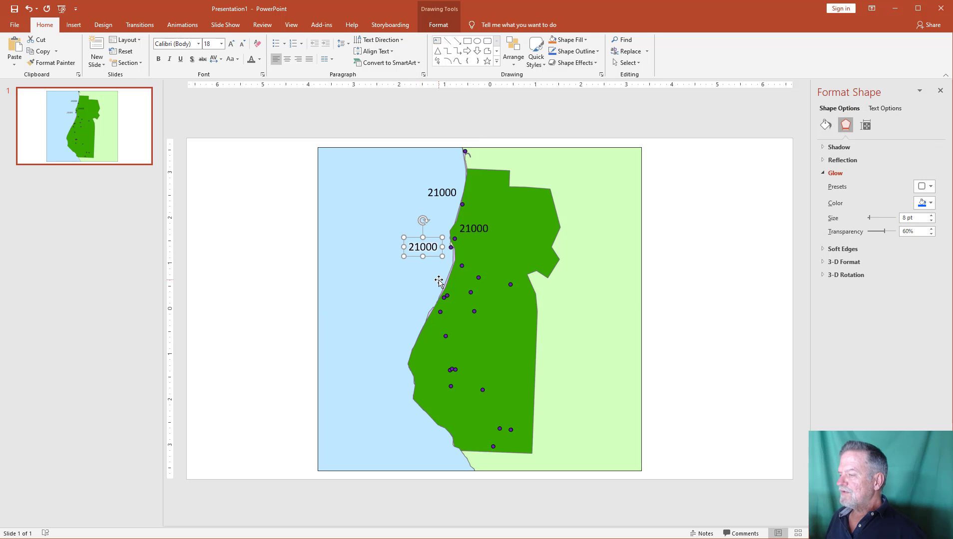
left_click_drag(434, 256, 491, 265)
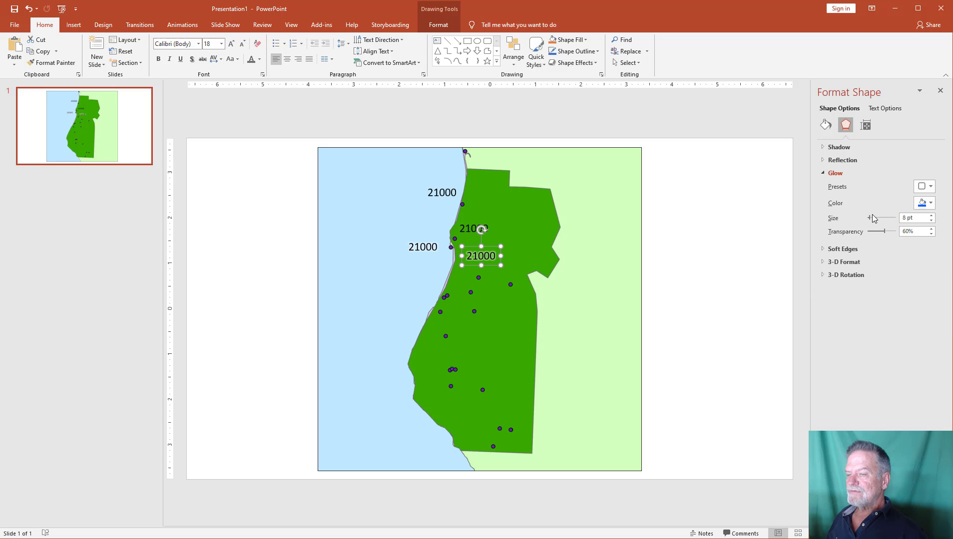
mouse_move(869, 217)
left_mouse_down()
mouse_move(892, 219)
mouse_move(879, 218)
left_mouse_up()
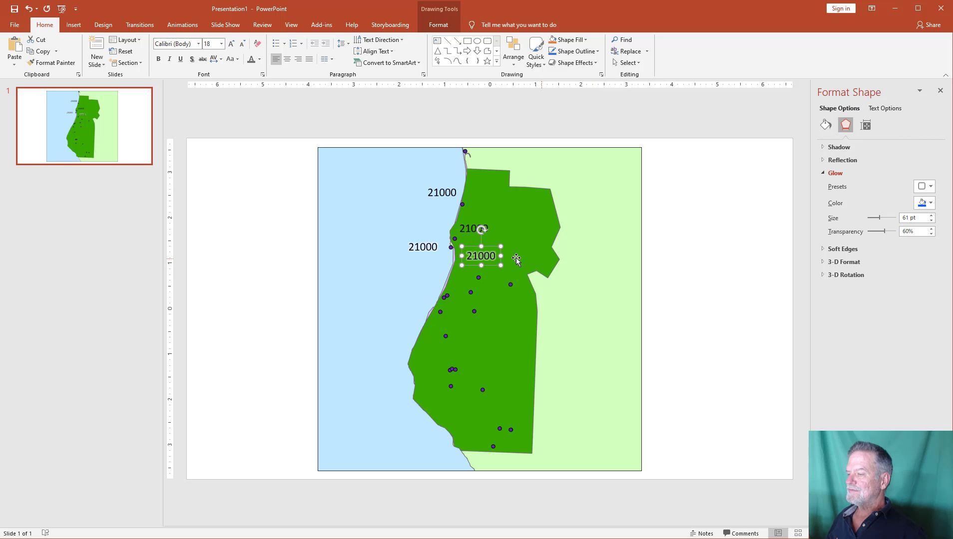
double_click(483, 256)
right_click(486, 256)
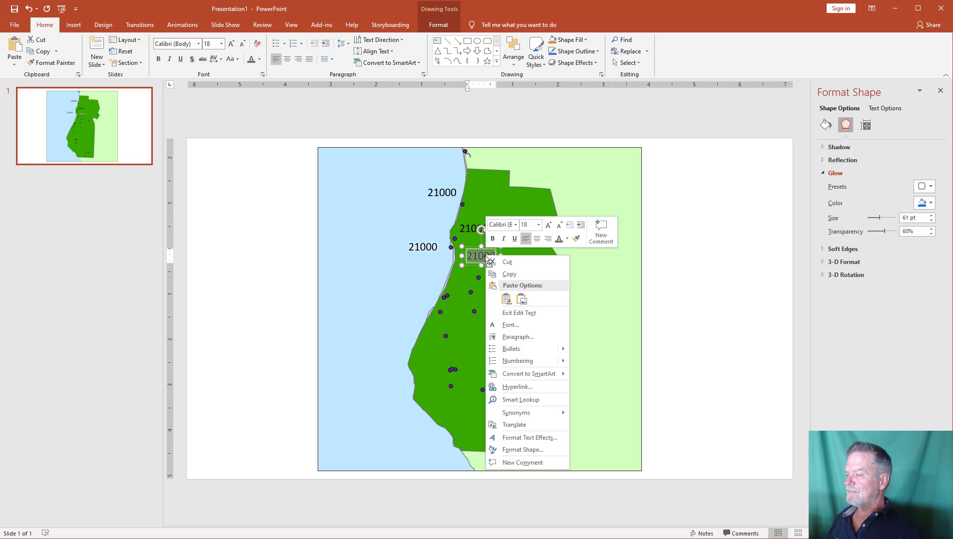
left_click(528, 438)
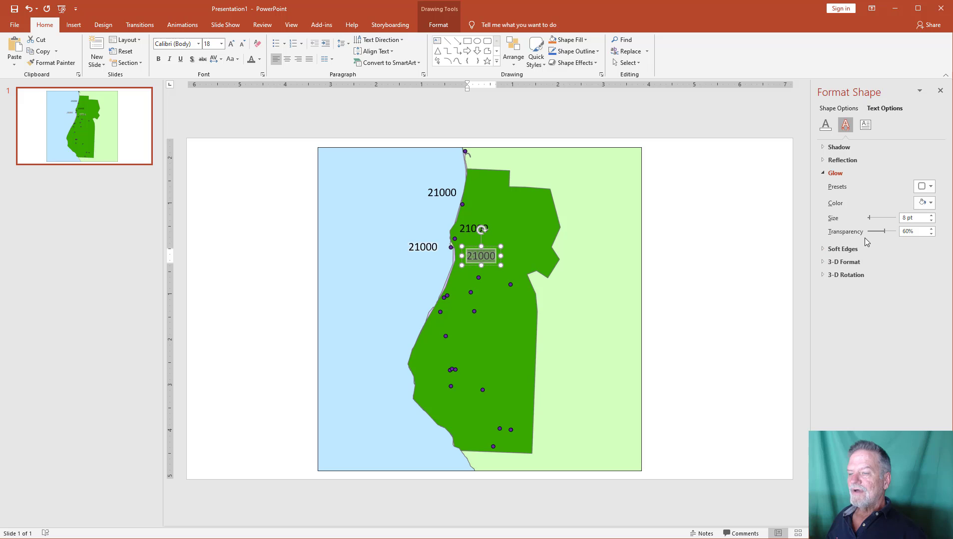
mouse_move(872, 220)
left_mouse_down()
mouse_move(886, 221)
mouse_move(875, 230)
left_mouse_up()
left_click(759, 289)
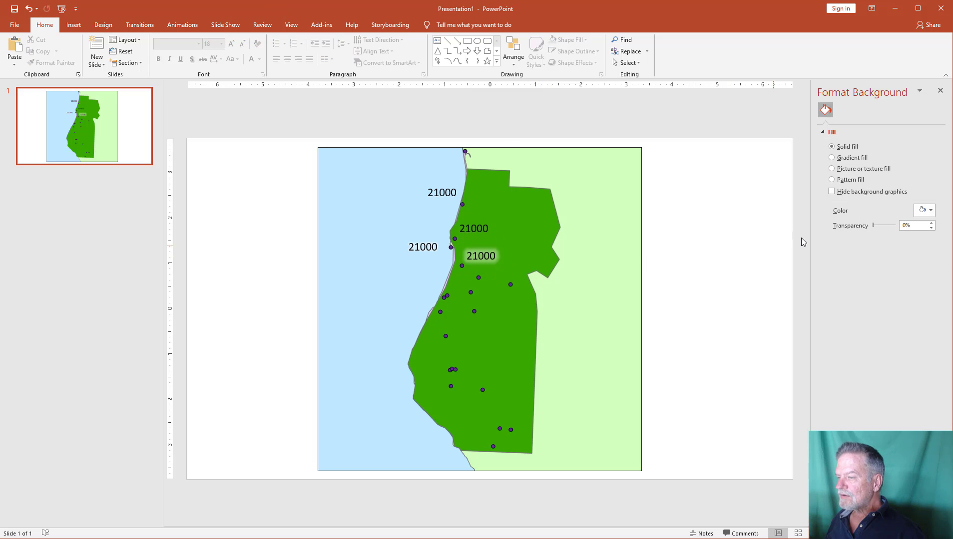
- Set the text glow of the lowest label inside the county to 15 pt size and 54% transparency
left_click(477, 257)
double_click(477, 257)
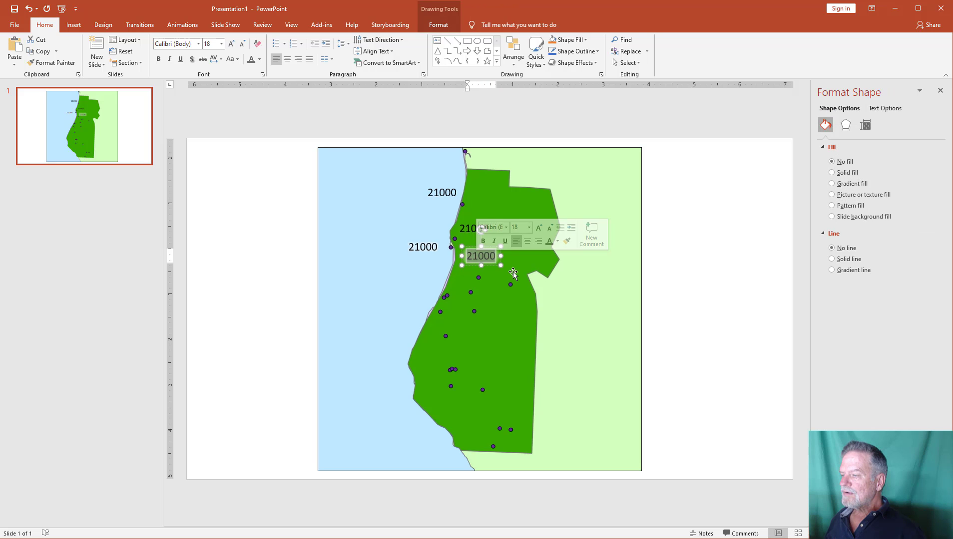
right_click(473, 260)
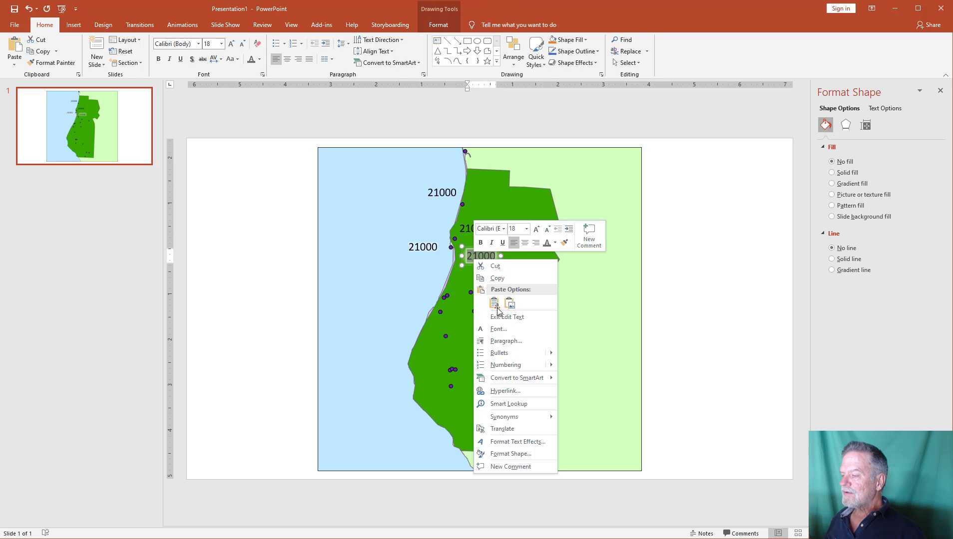
left_click(515, 441)
left_click_drag(873, 218, 887, 242)
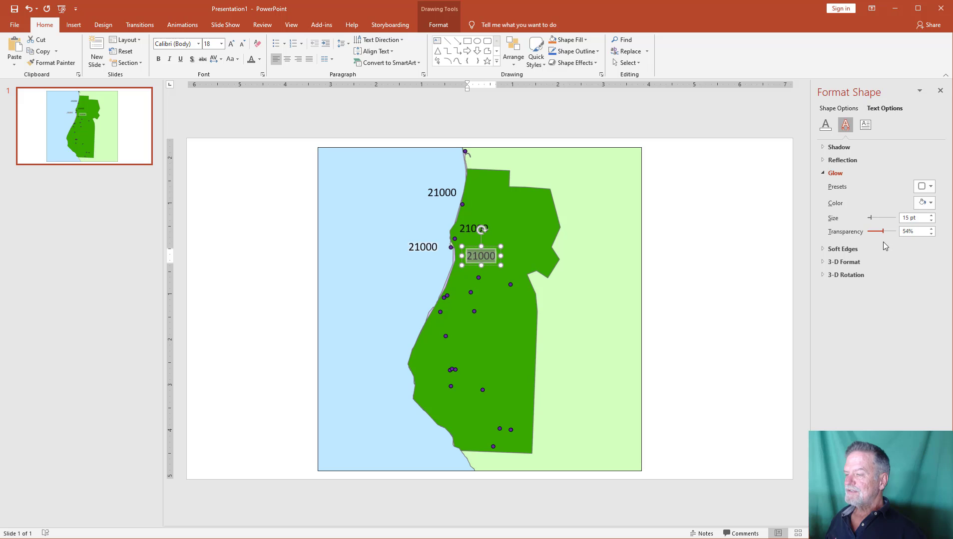
left_click(576, 308)
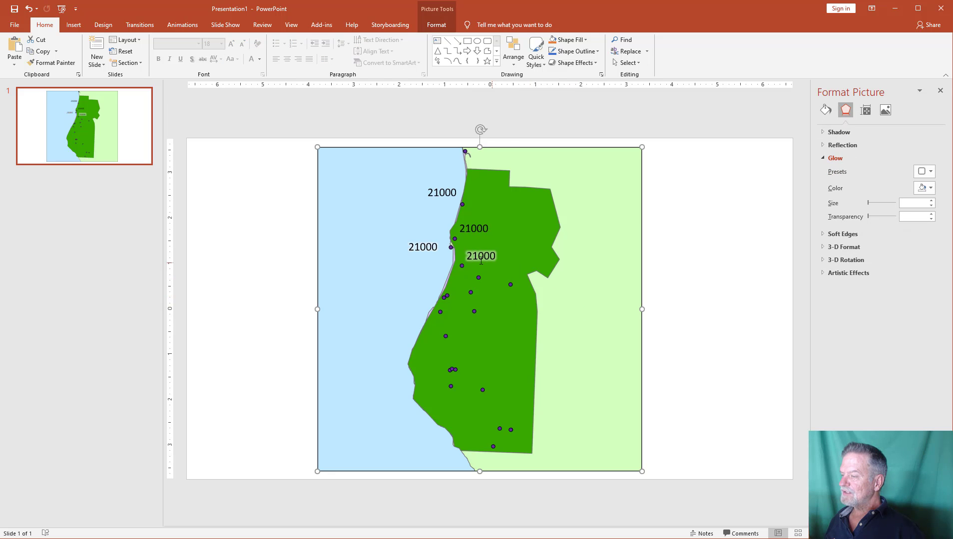
- Delete the three older 21000 labels: the two over the ocean and the upper one inside the county
left_click(435, 248)
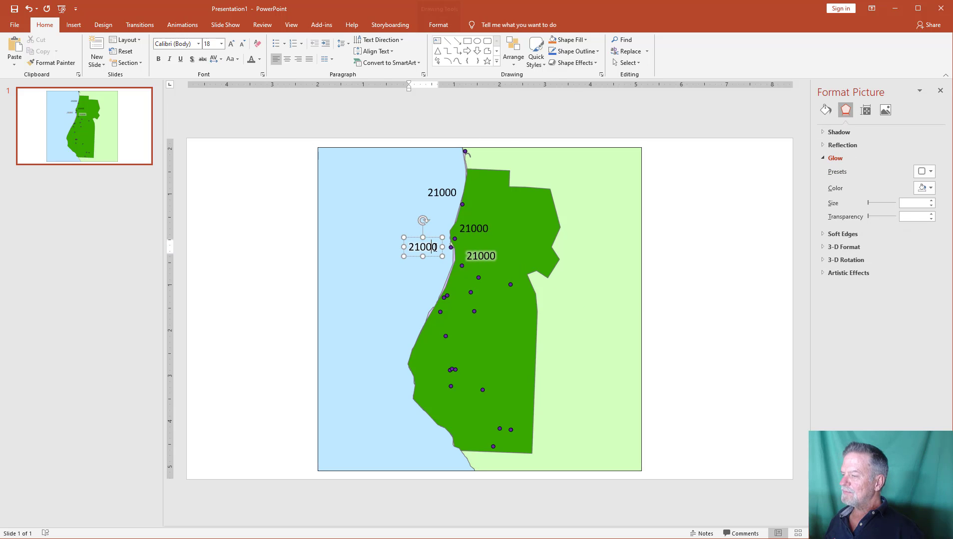
key("Delete")
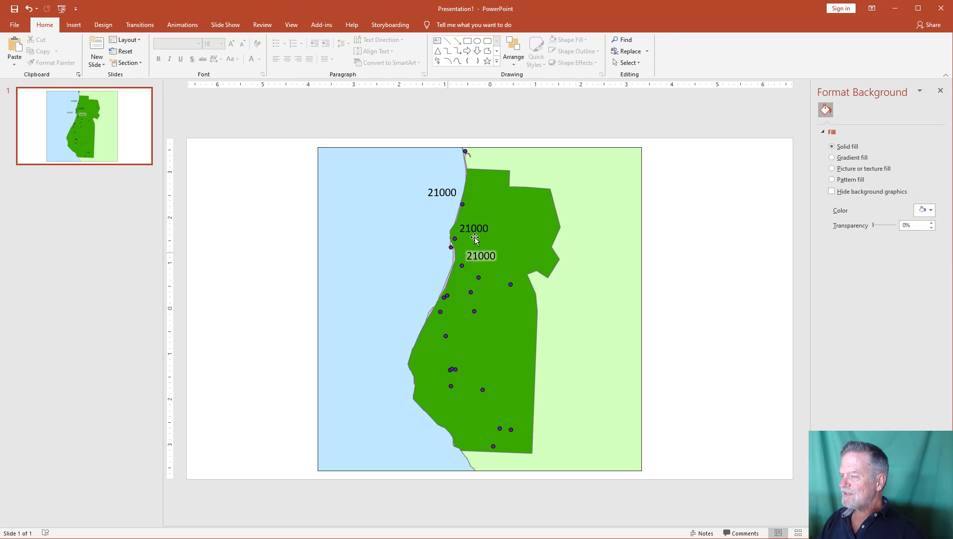
left_click(473, 228)
key("Delete")
left_click(436, 191)
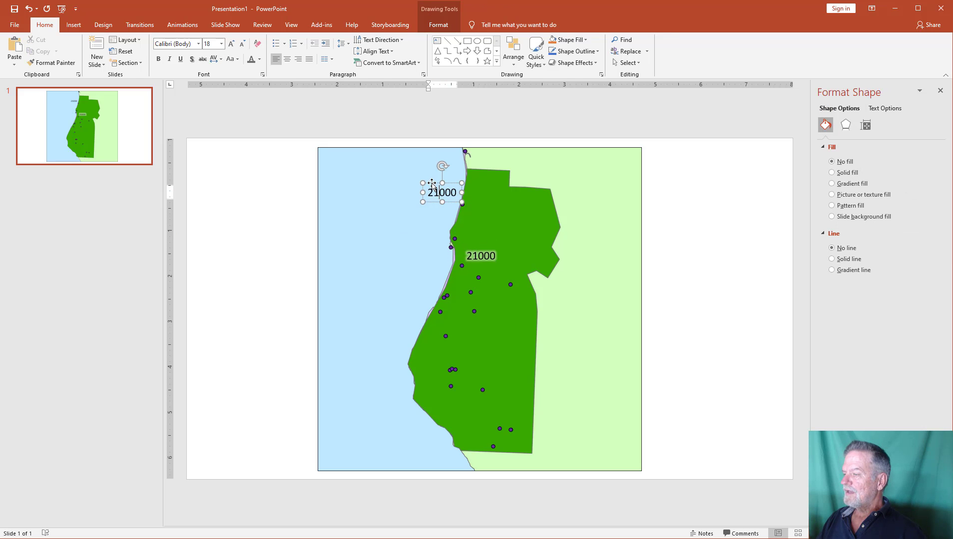
key("Delete")
- Place three copies of the remaining glowing 21000 label over the ocean beside the three northern coastal tower points
left_click(482, 257)
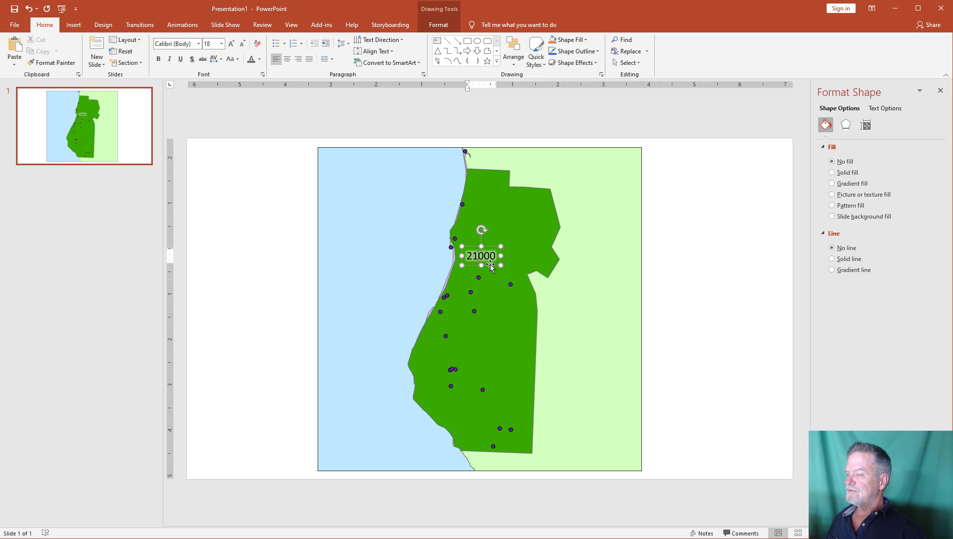
left_click_drag(492, 269, 437, 250)
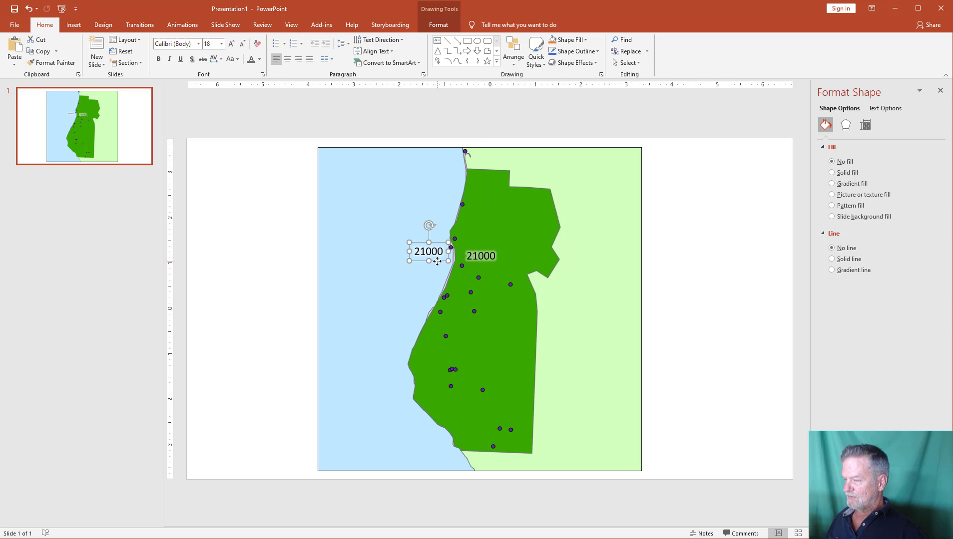
key("ctrl+v")
left_click_drag(481, 274, 421, 238)
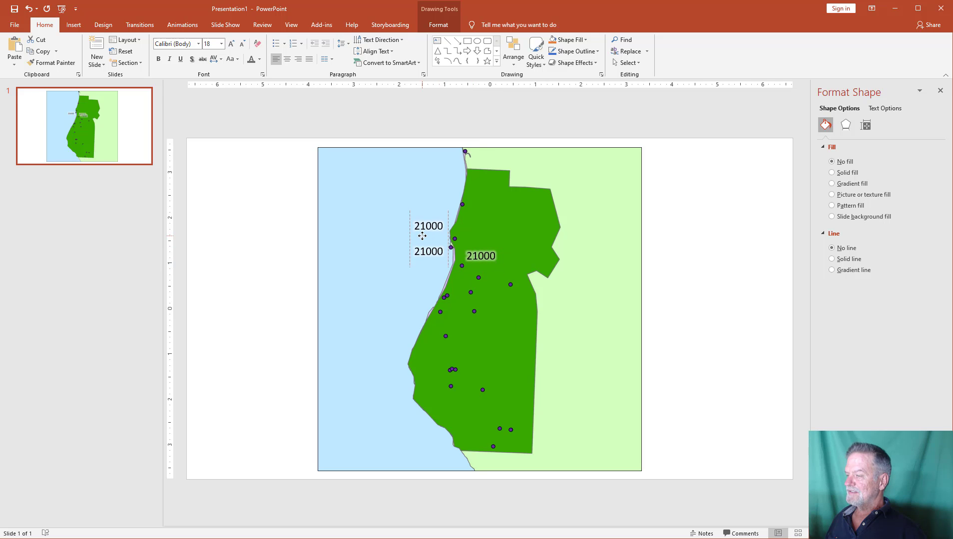
key("ctrl+v")
left_click_drag(475, 273, 427, 206)
- Place three more copies of the glowing label down the coast over the ocean, leaving one spare copy inside the county
key("ctrl+v")
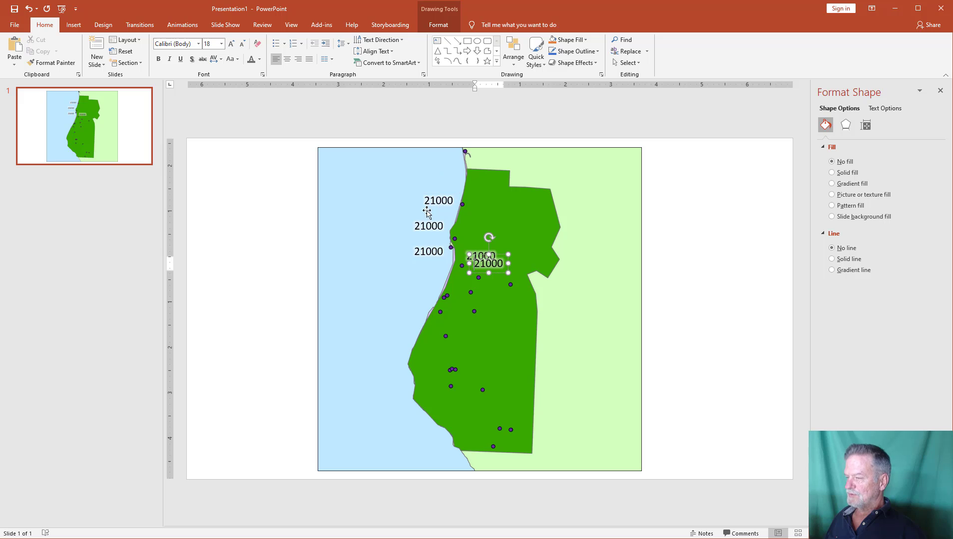
left_click_drag(480, 276, 399, 298)
key("ctrl+v")
key("ctrl+v")
key("ctrl+v")
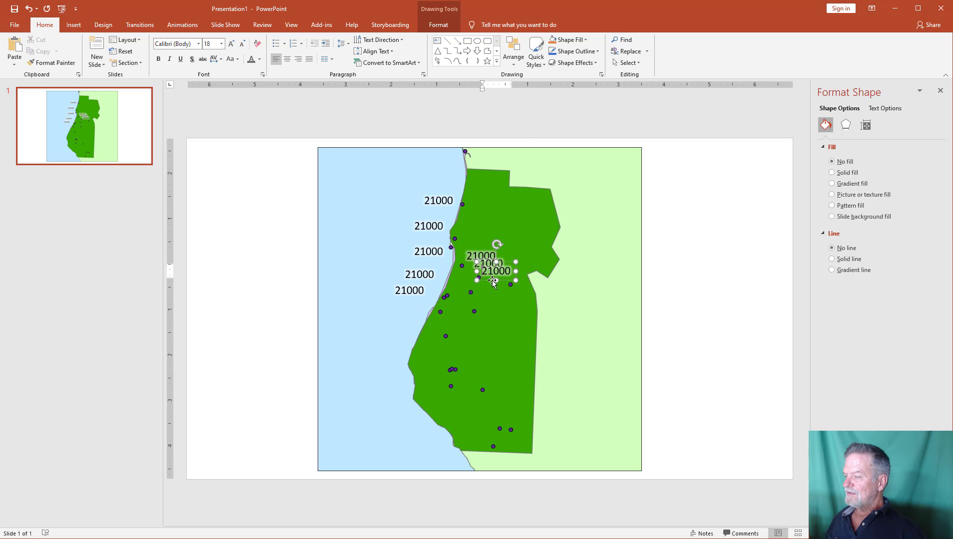
left_click_drag(492, 282, 395, 321)
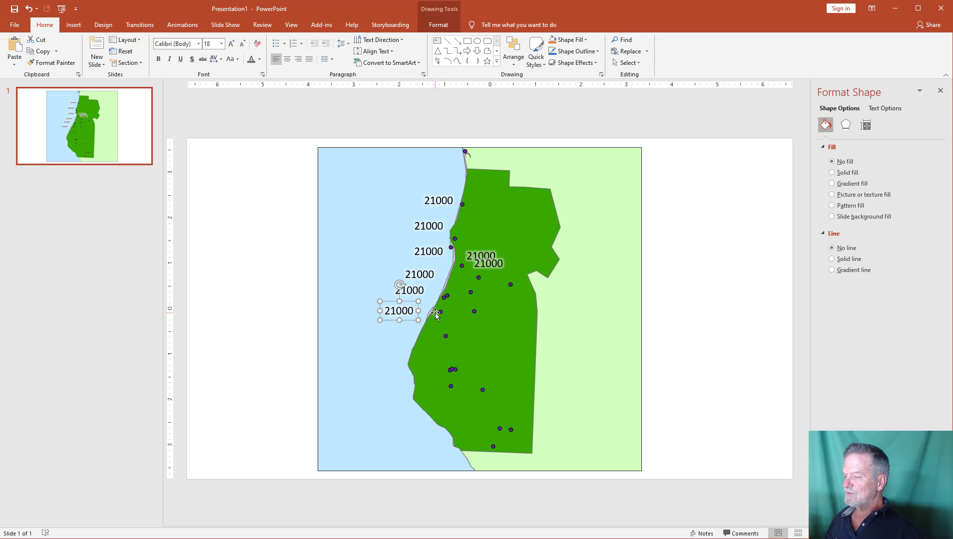
- Draw an arrow from the fourth ocean label down to the nearby pair of coastal tower points
left_click(301, 256)
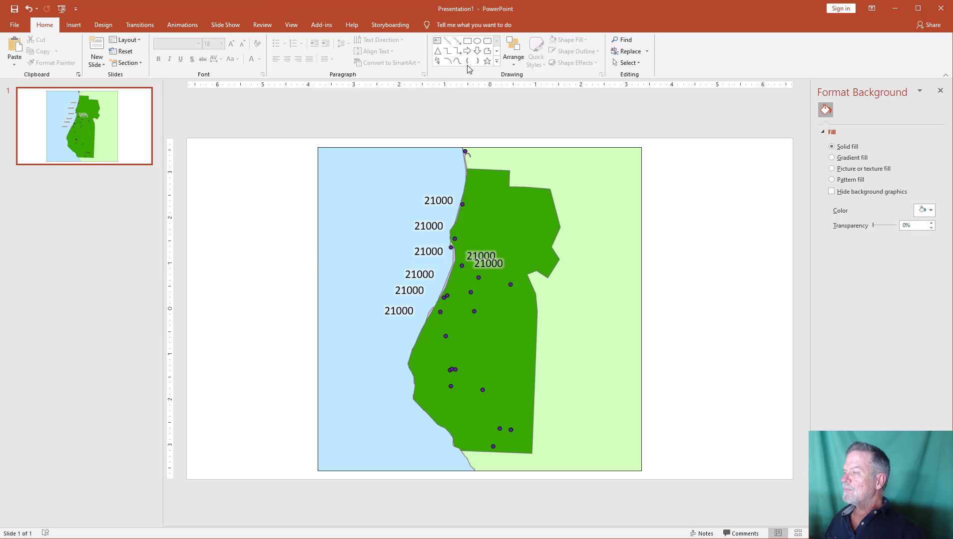
left_click(458, 40)
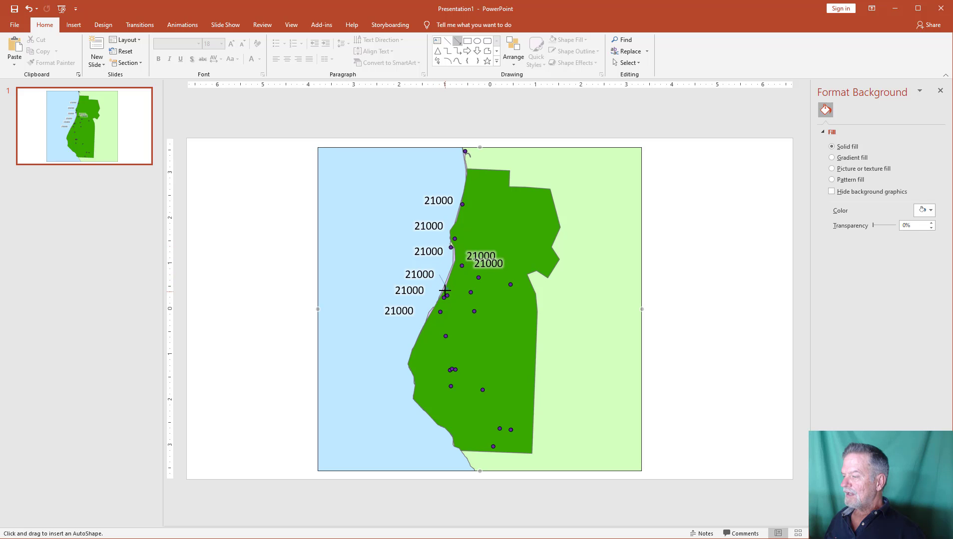
left_click_drag(443, 289, 444, 291)
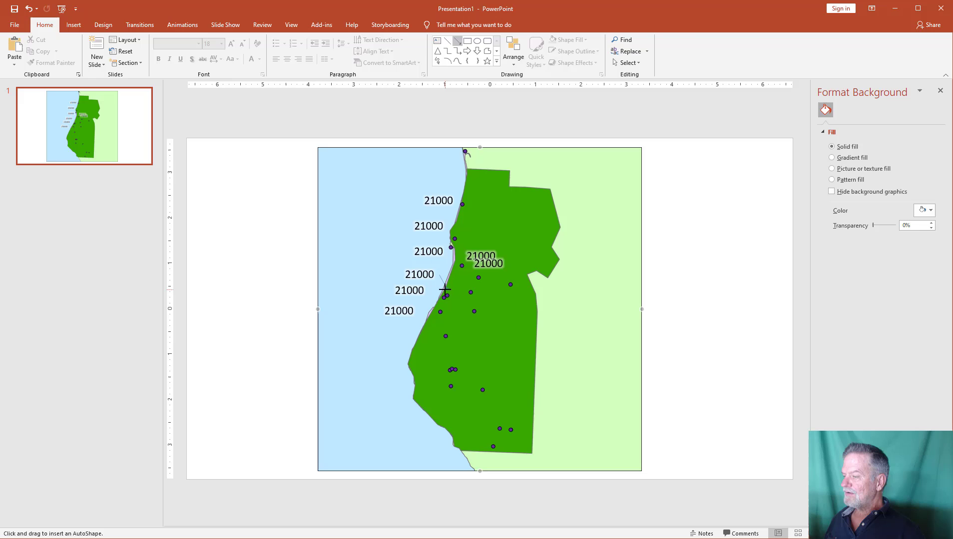
left_click(266, 335)
- Format the arrow as a black 2 pt solid line and enlarge its end arrowhead
double_click(445, 280)
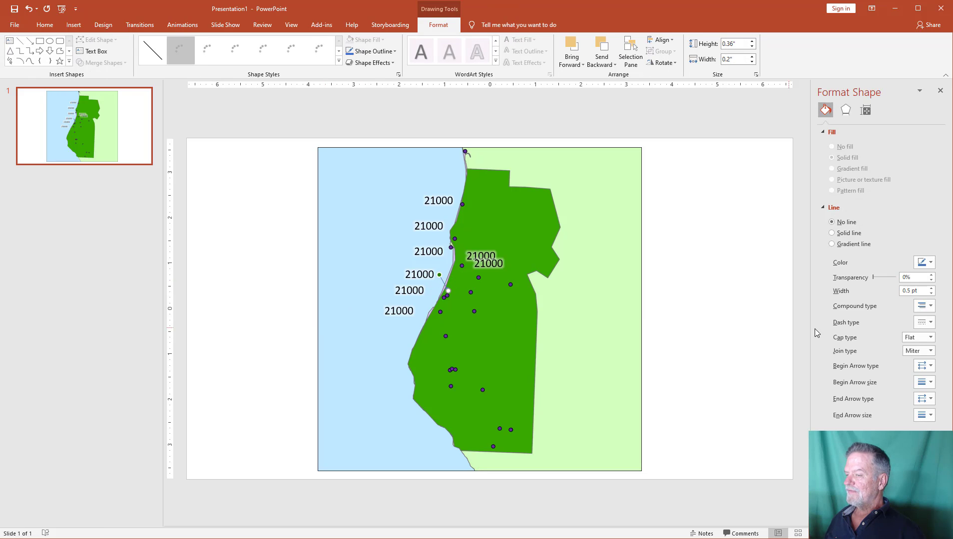
left_click(925, 268)
left_click(930, 291)
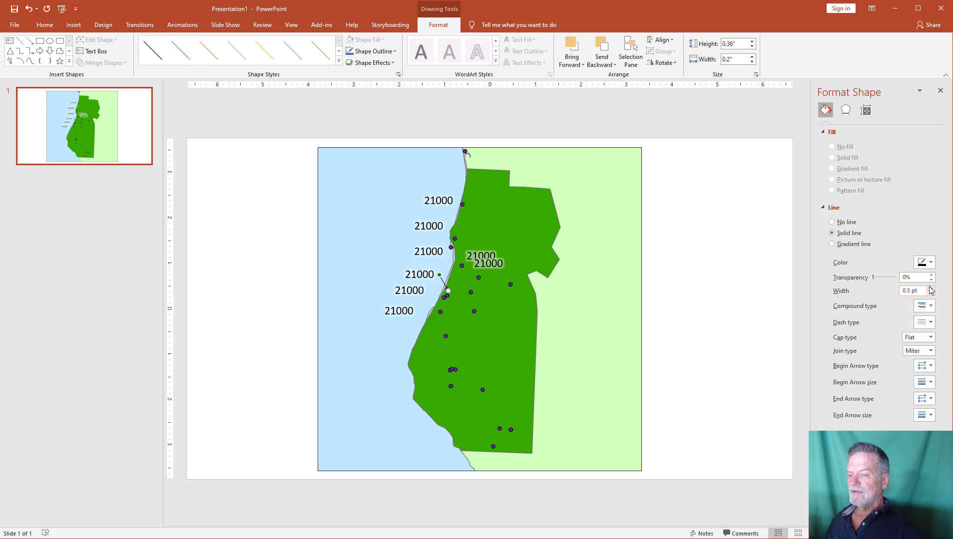
left_click_drag(919, 289, 860, 289)
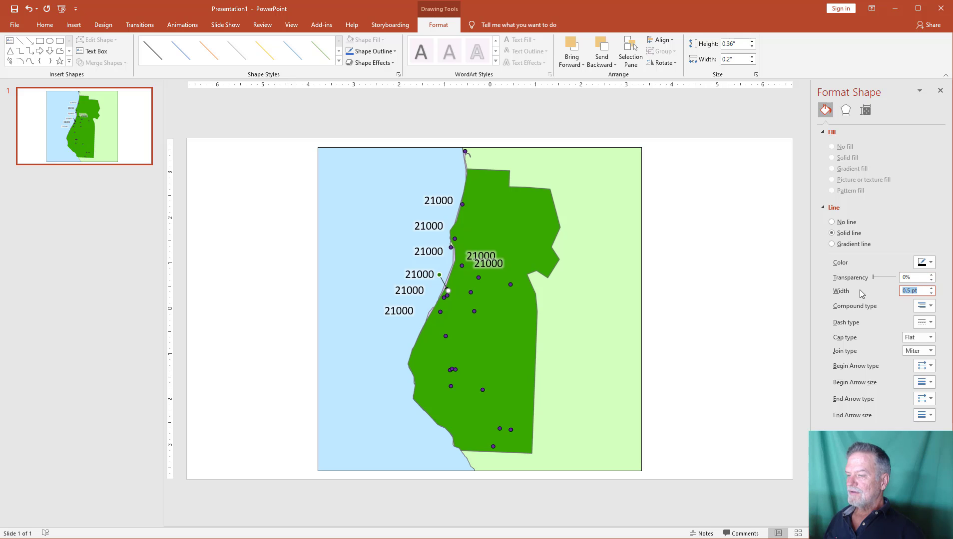
type("1")
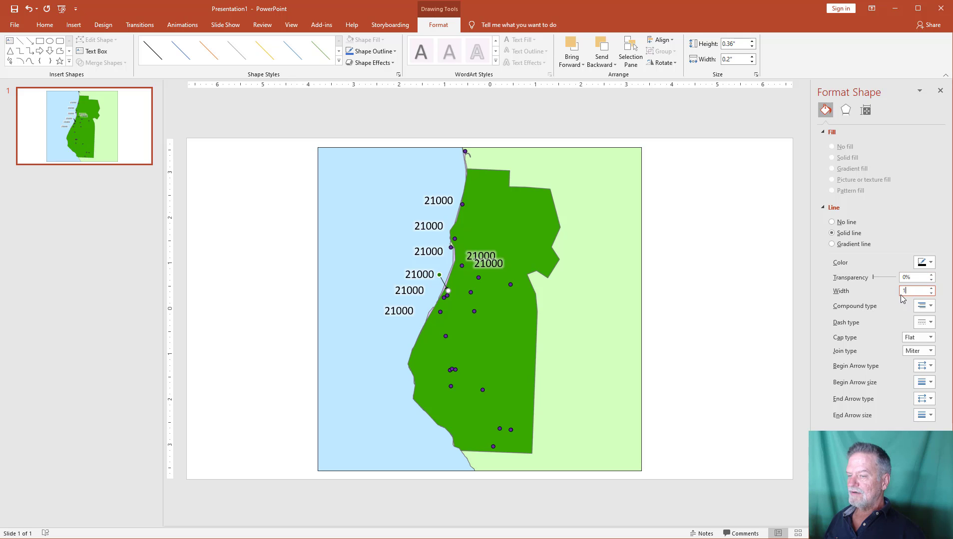
type("2")
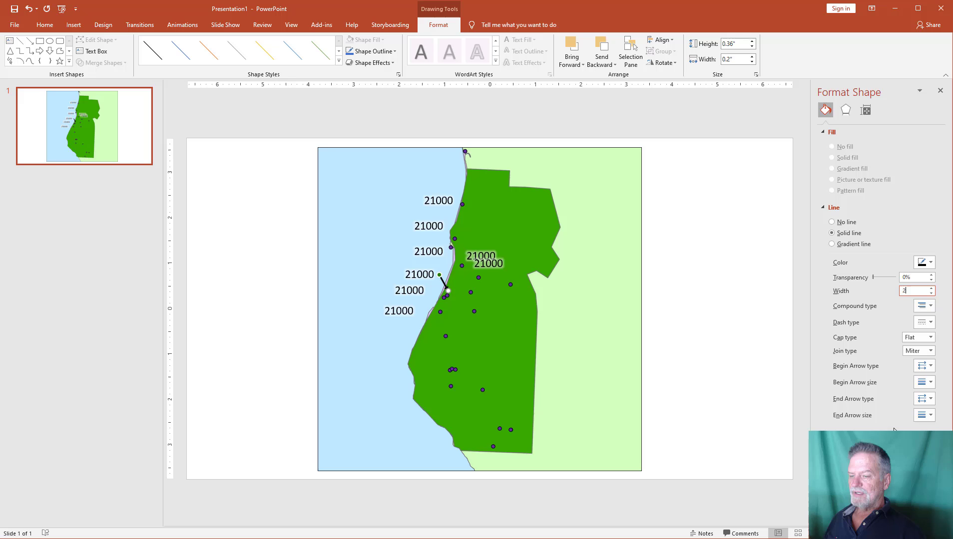
left_click(933, 418)
left_click(939, 449)
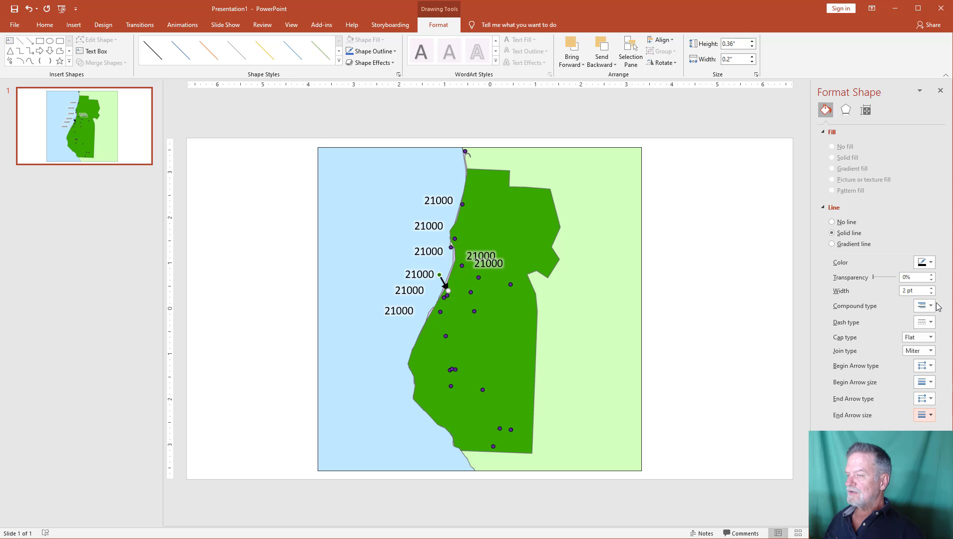
- Give the arrow a white glow with a size of 13 pt
left_click(845, 111)
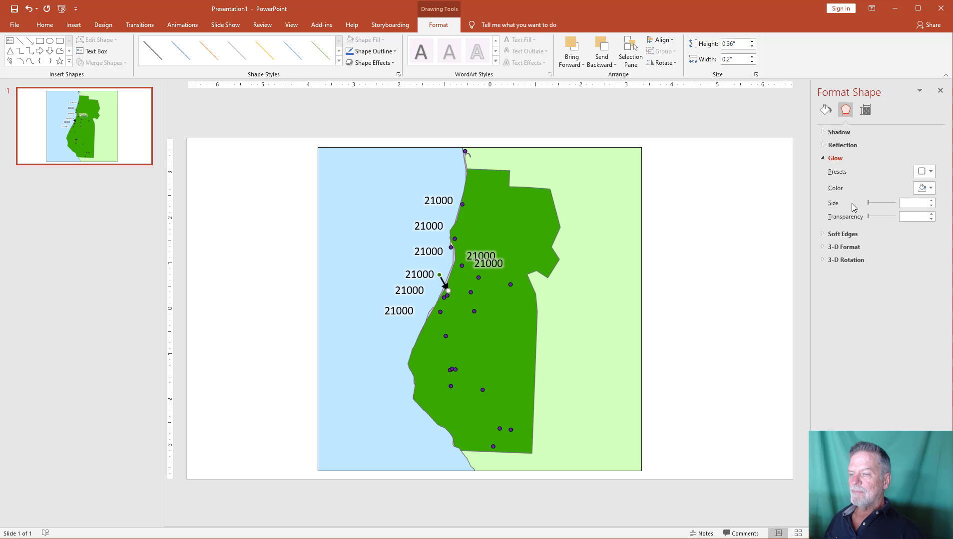
left_click(923, 188)
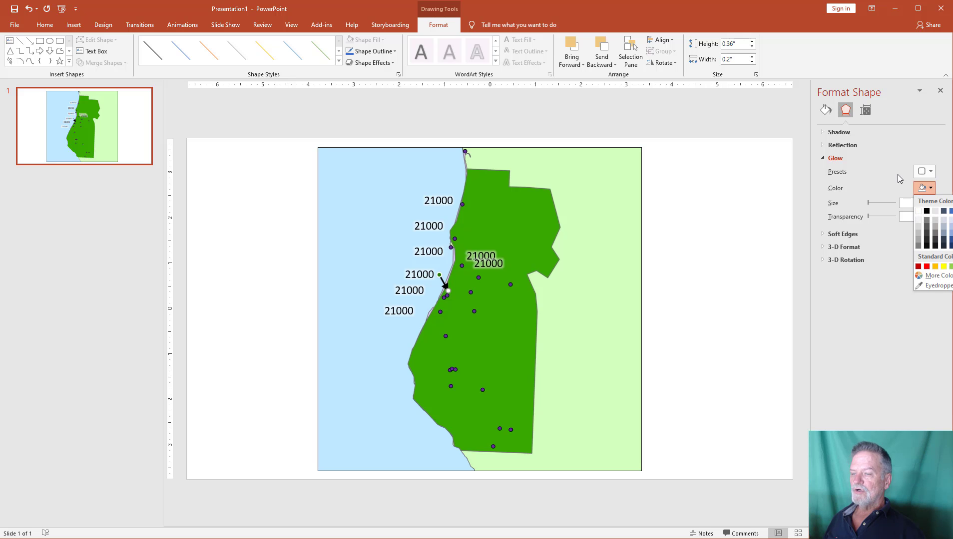
left_click(892, 206)
left_click_drag(892, 205, 870, 205)
left_click(924, 188)
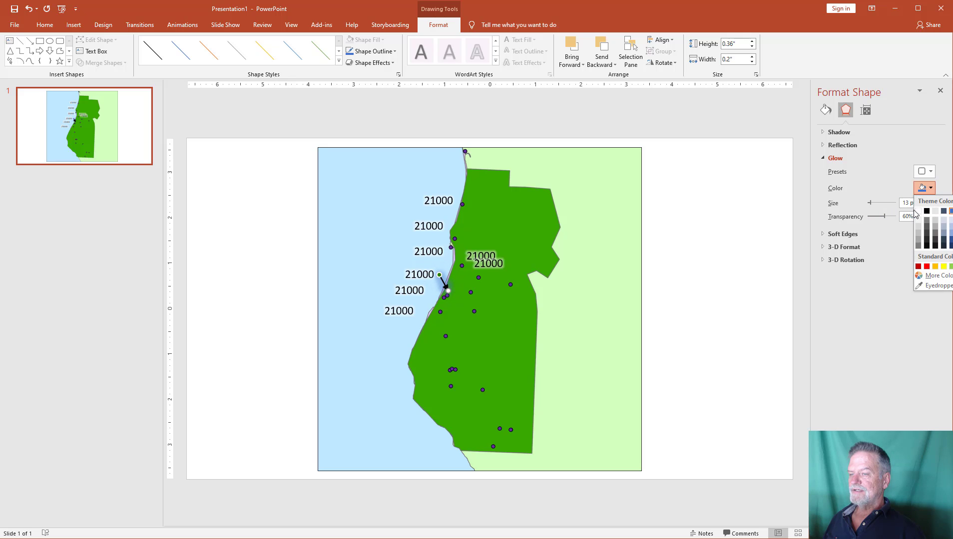
left_click(918, 210)
left_click(299, 291)
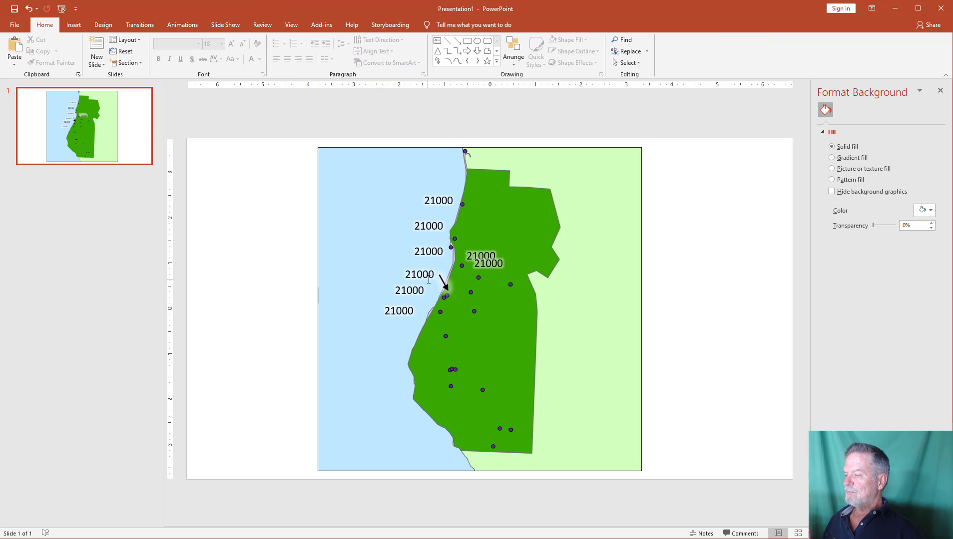
- Move the spare label copy to an empty area lower in the county and set its text fill to white
left_click(499, 274)
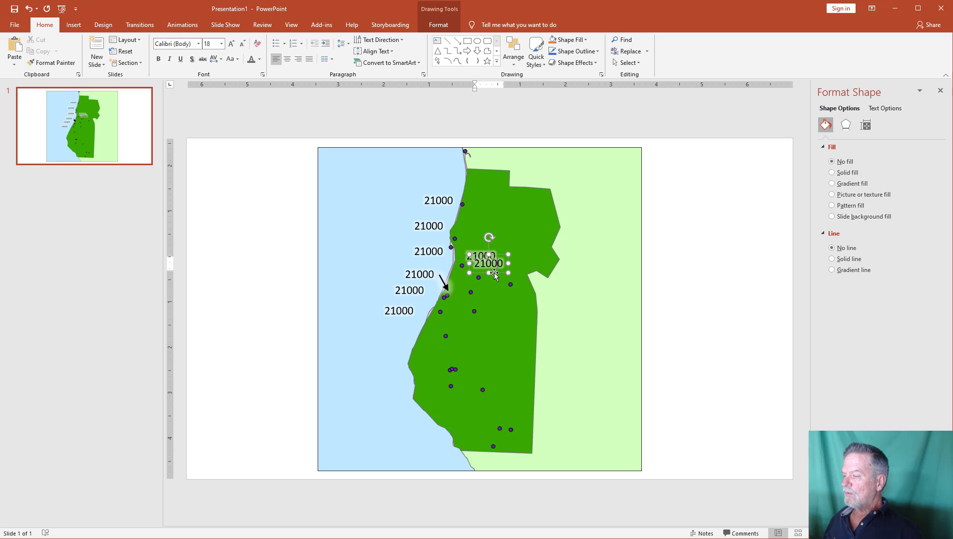
left_click_drag(494, 274, 509, 346)
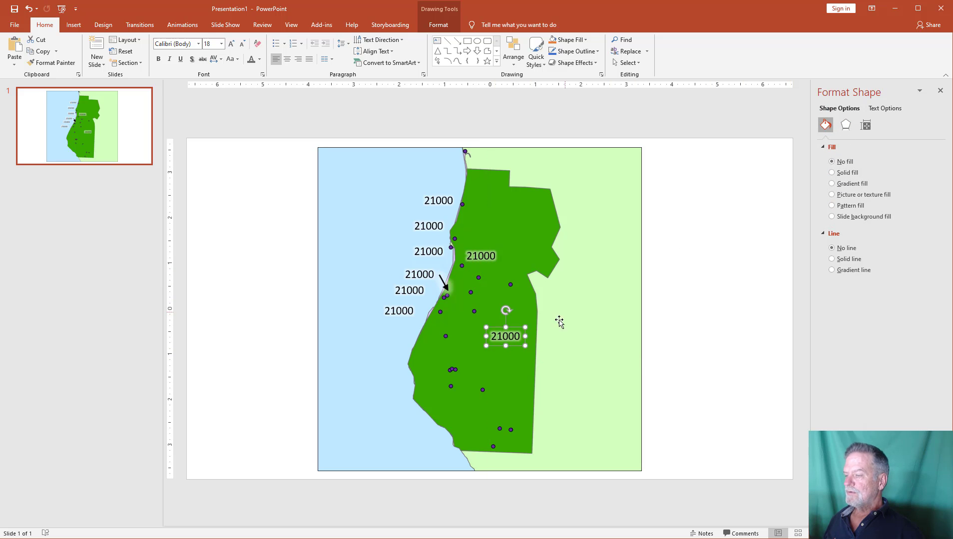
double_click(507, 334)
right_click(506, 334)
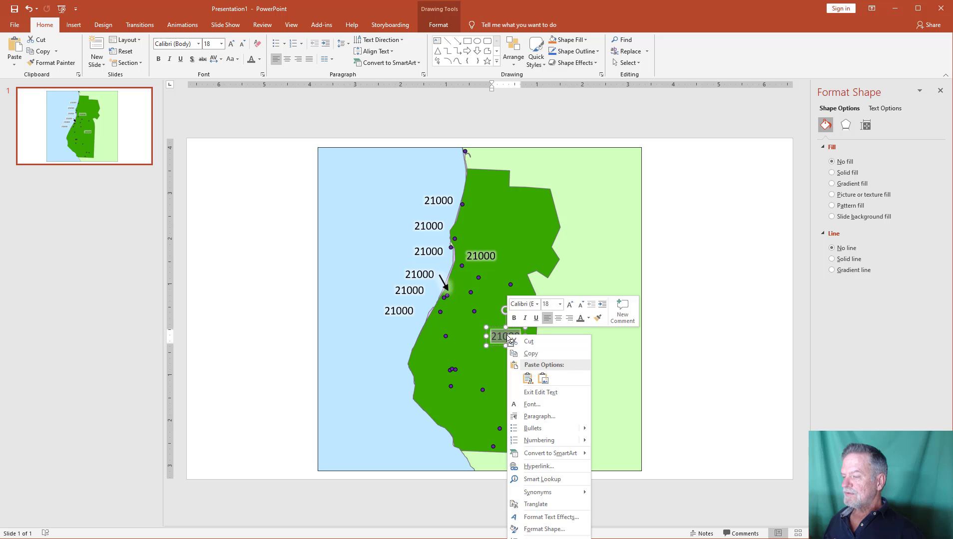
left_click(551, 518)
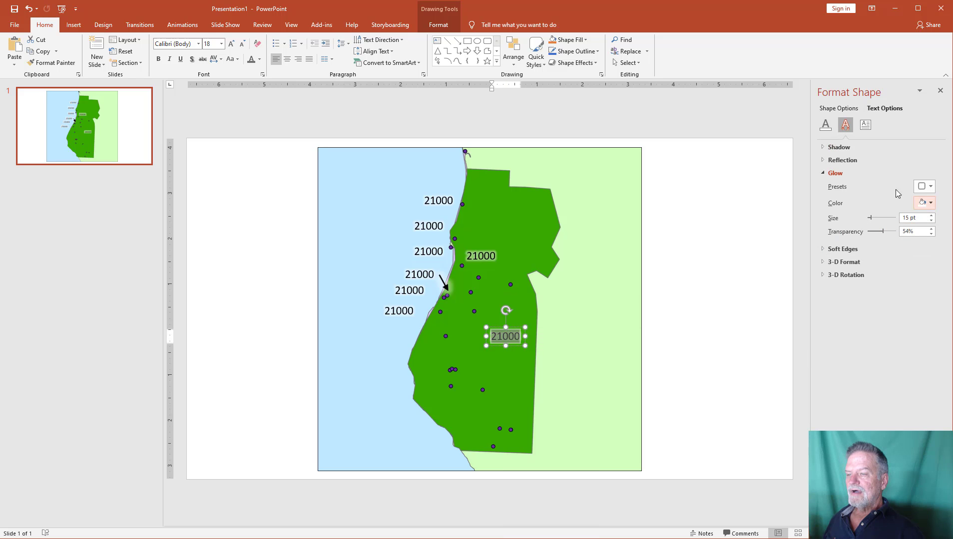
left_click(826, 125)
left_click(922, 224)
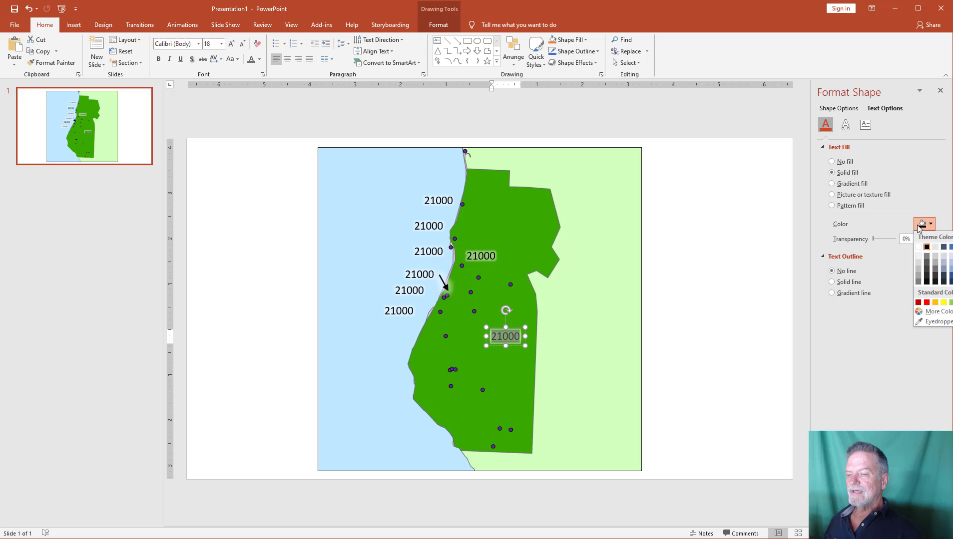
left_click(919, 248)
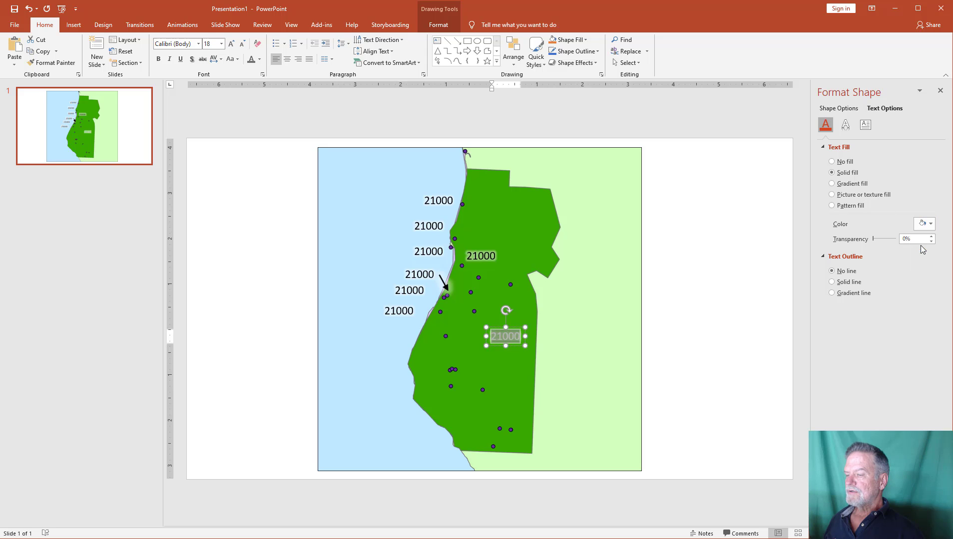
- Change the white label's text glow color to black
left_click(845, 125)
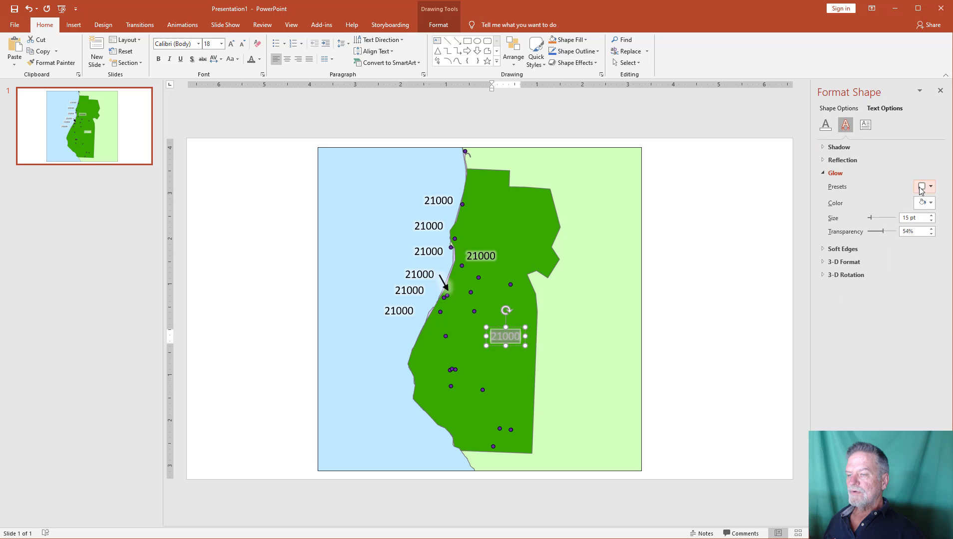
left_click(924, 203)
left_click(928, 227)
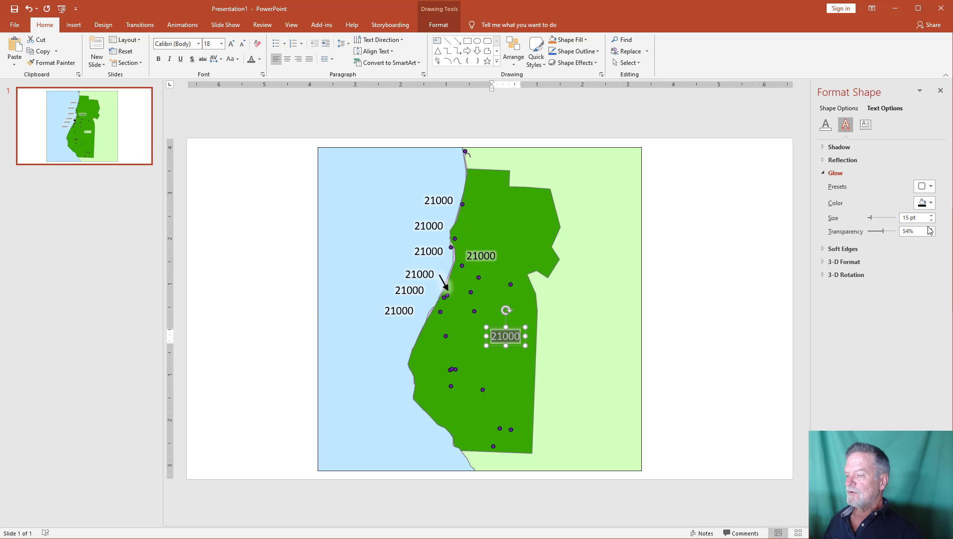
left_click(596, 363)
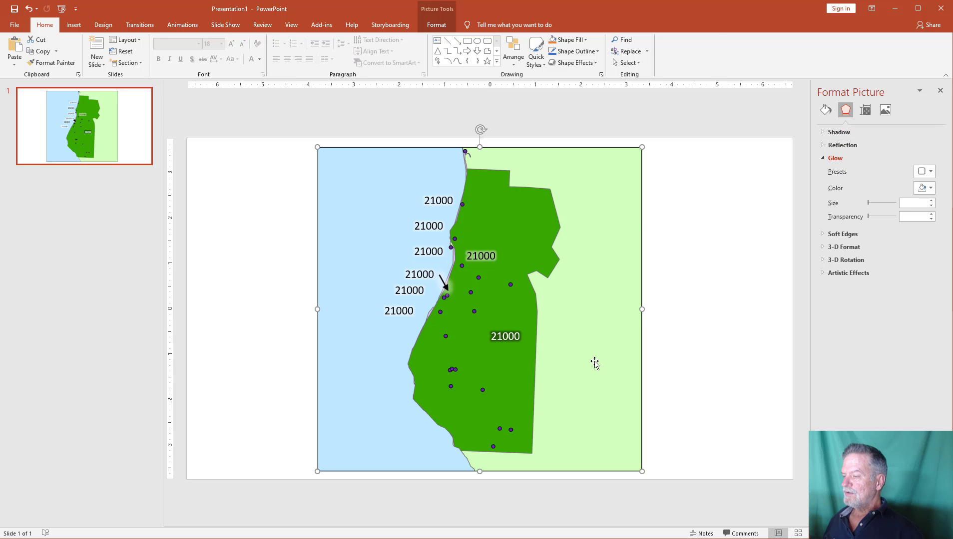
- Move the white label beside the easternmost tower point, across the county's eastern boundary
left_click(503, 345)
left_click_drag(502, 347, 528, 302)
left_click(683, 301)
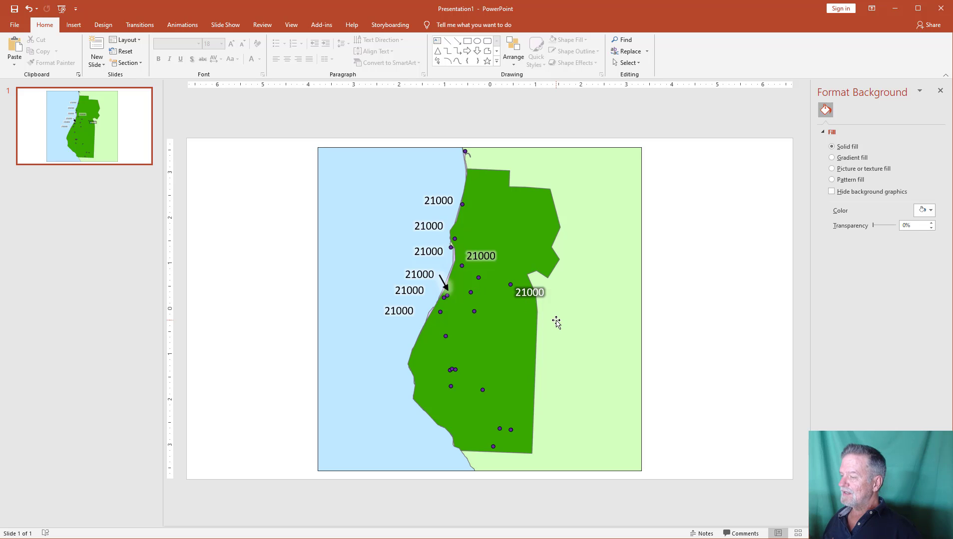
- Shift the fifth ocean label farther from the coast and point a copy of the glowing arrow from it to its tower point
left_click(442, 282)
key("ctrl+v")
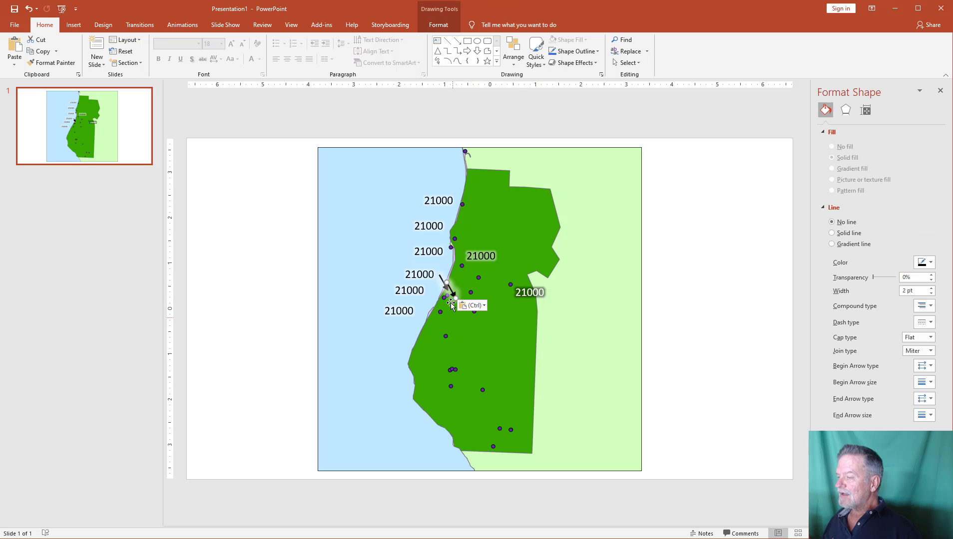
mouse_move(429, 286)
left_mouse_down()
mouse_move(438, 297)
mouse_move(414, 298)
mouse_move(437, 298)
left_mouse_up()
left_click(412, 292)
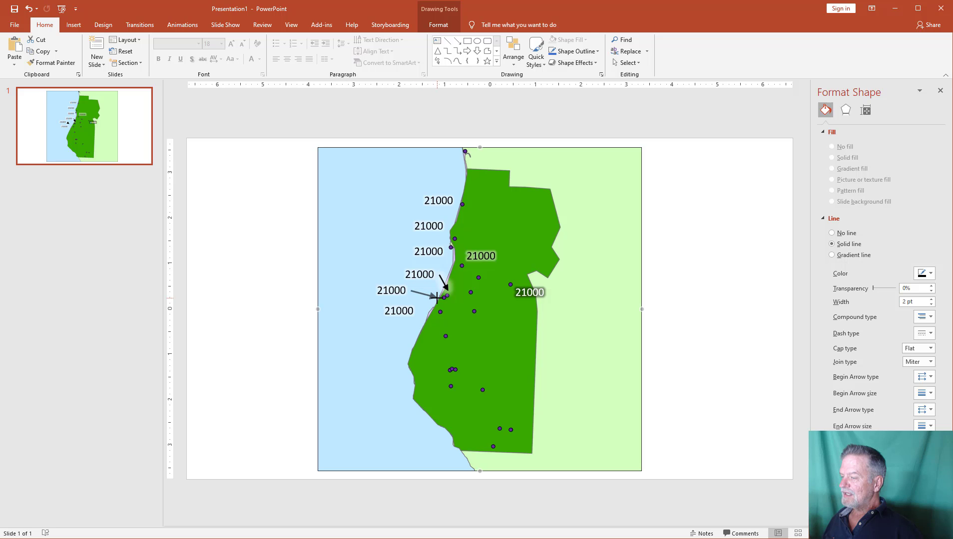
left_click(410, 284)
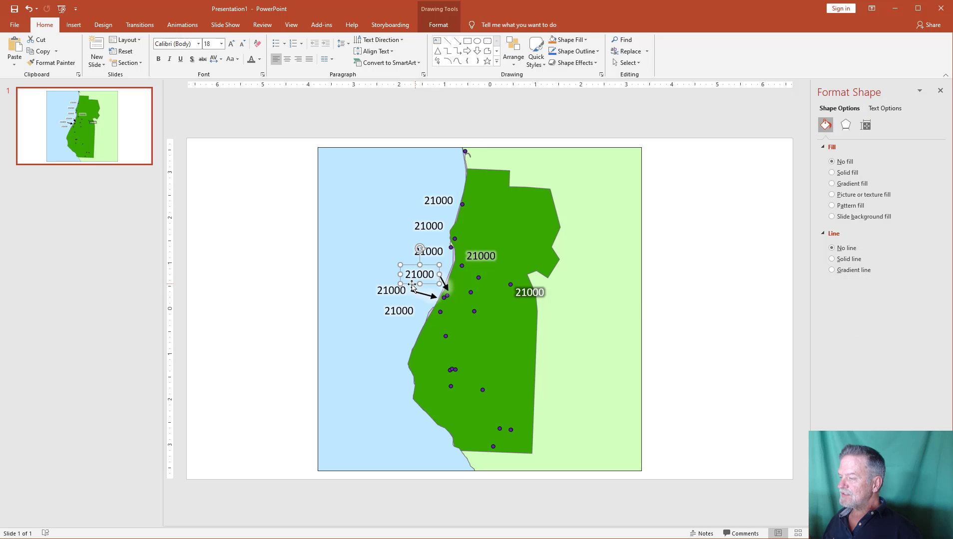
- Shift the fourth ocean label farther from the coast, stretch its arrow to its tower point, and move the next arrow down to the sixth label
left_click_drag(410, 283, 442, 290)
left_click(423, 282)
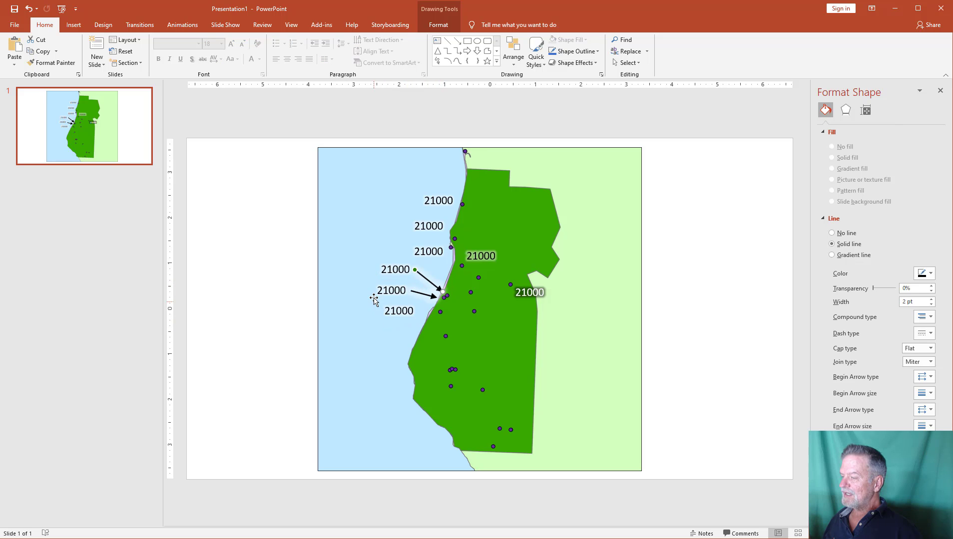
left_click(428, 296)
left_click_drag(437, 298, 418, 311)
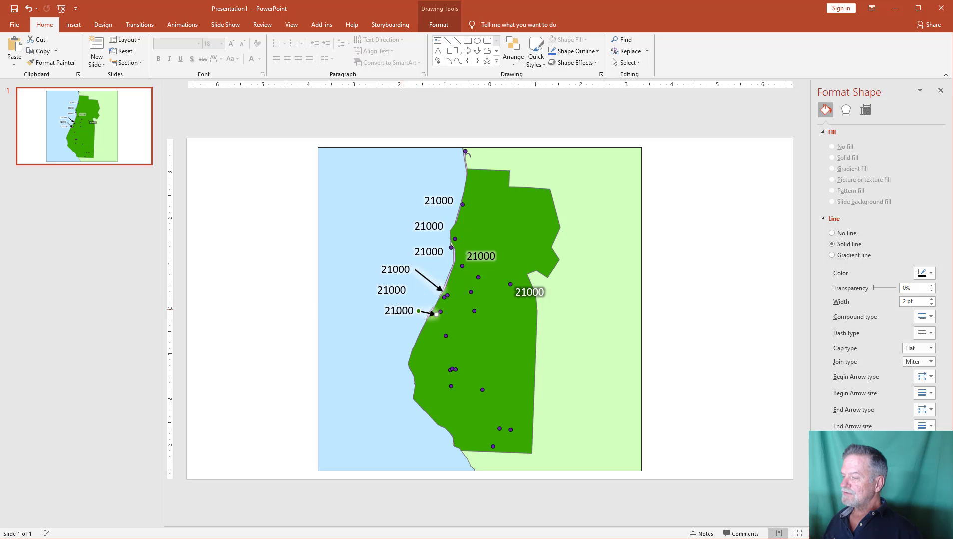
- Paste another arrow copy and point it from the fifth ocean label to its tower point, nudging the sixth label and its arrow clear
left_click(300, 323)
key("ctrl+v")
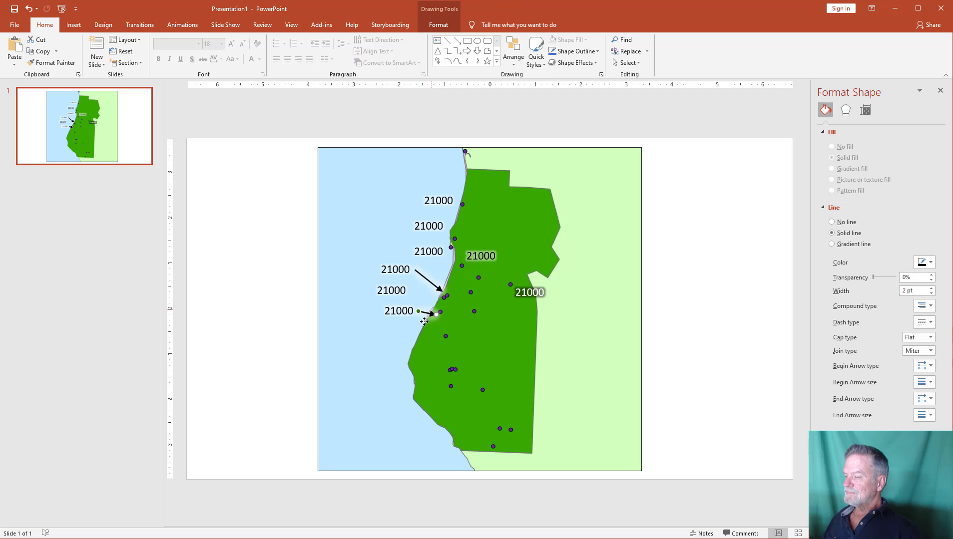
mouse_move(425, 316)
left_mouse_down()
mouse_move(410, 290)
mouse_move(436, 315)
left_mouse_up()
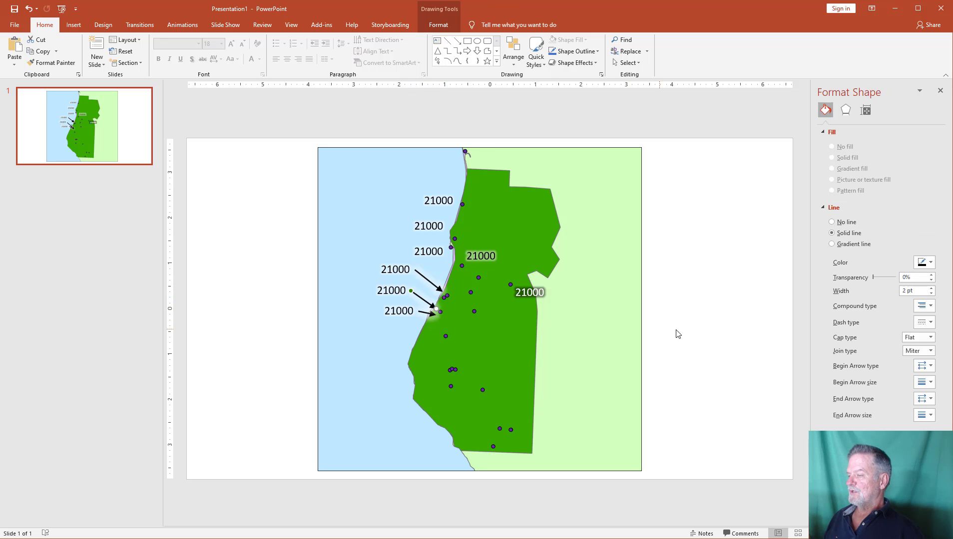
left_click(692, 334)
left_click(433, 306)
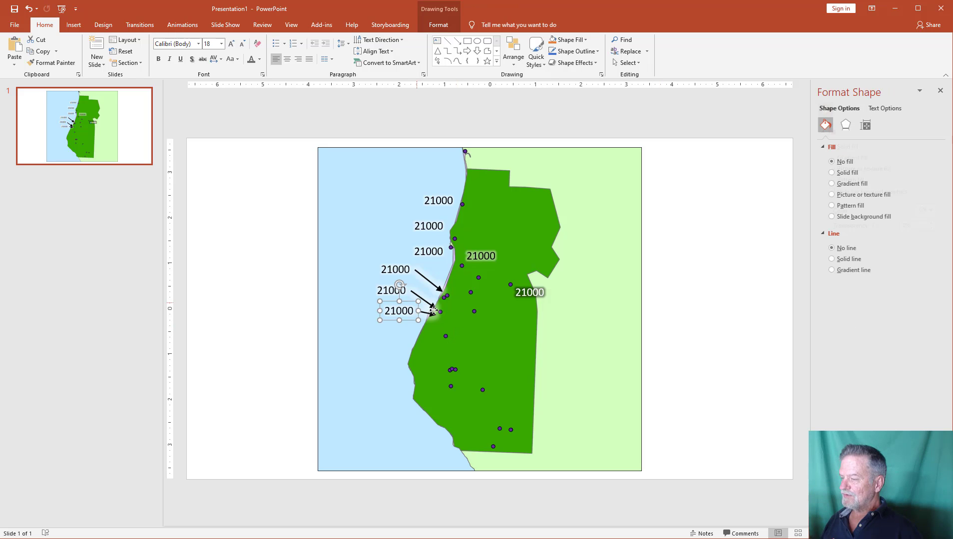
left_click_drag(437, 314, 439, 300)
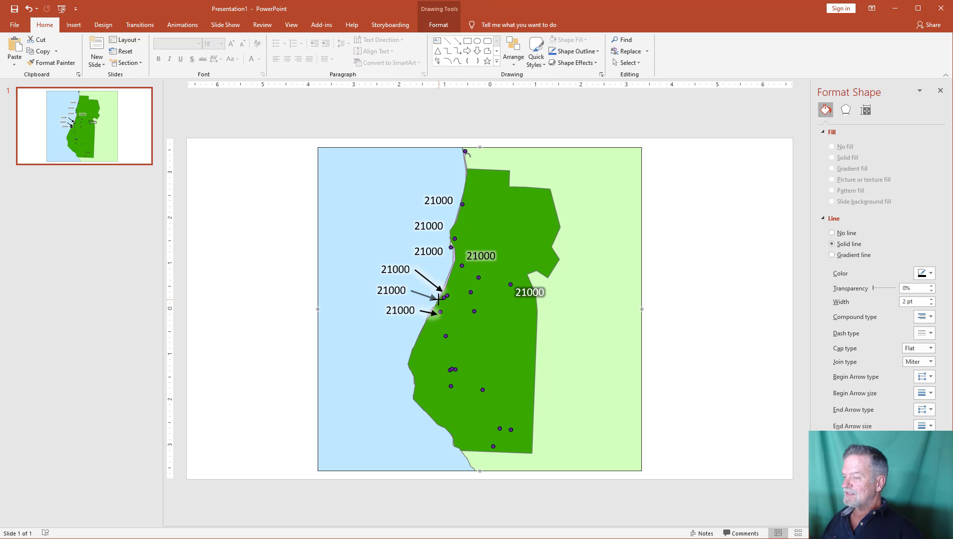
left_click(709, 302)
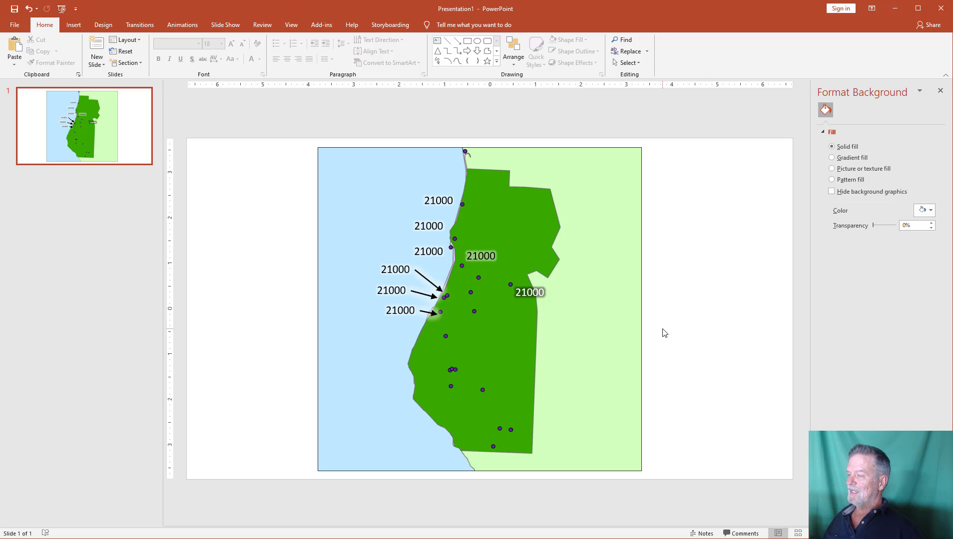
- Nudge the top ocean label closer to its tower point and move the second label across the coast into the county
left_click(444, 209)
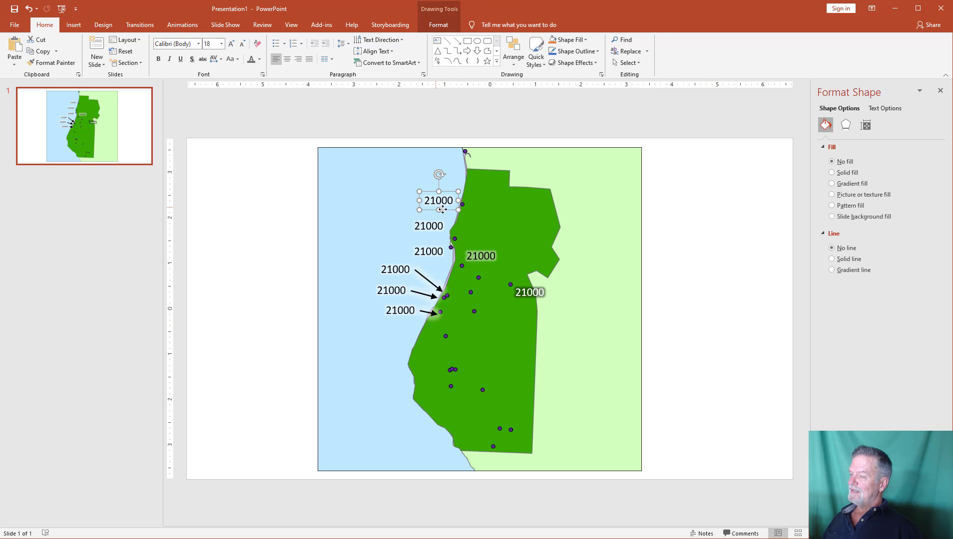
mouse_move(444, 209)
left_mouse_down()
mouse_move(436, 234)
mouse_move(477, 236)
left_mouse_up()
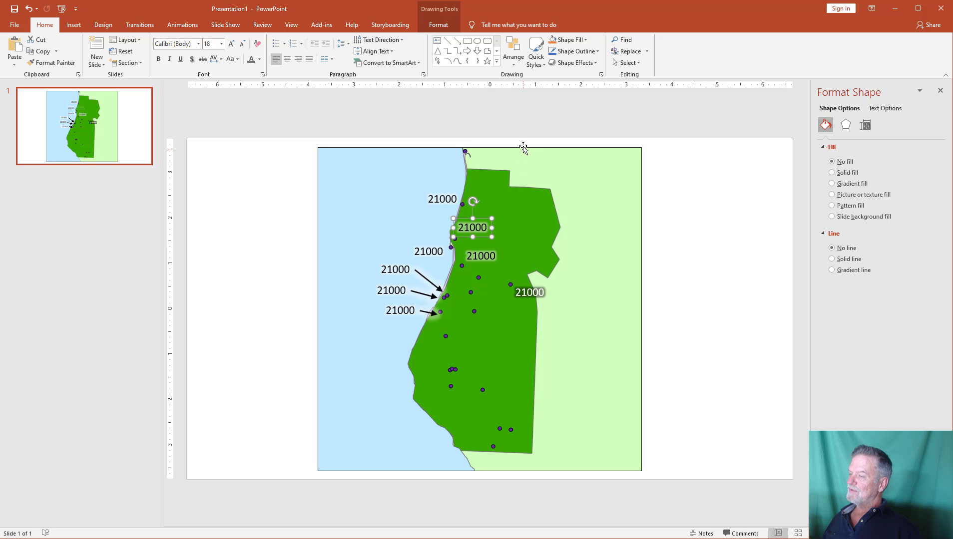
left_click(534, 127)
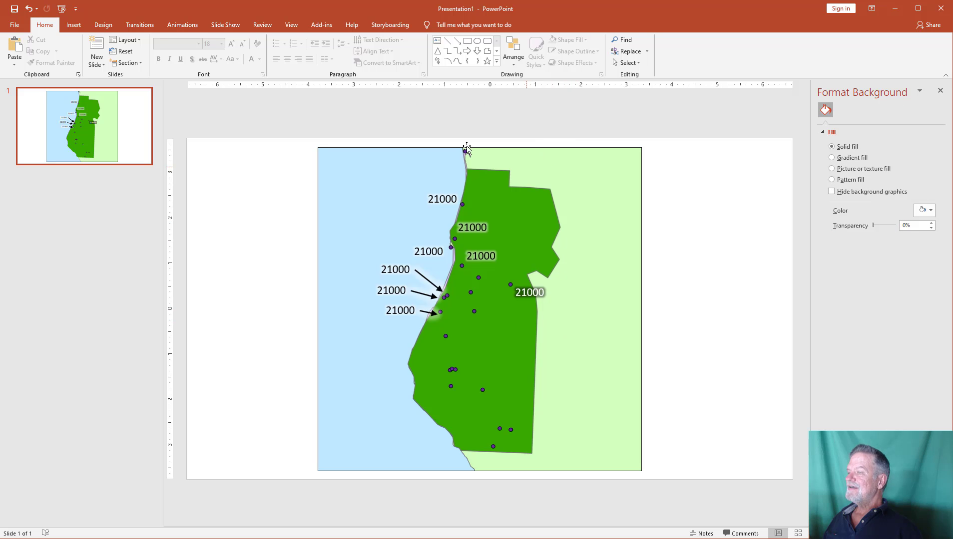
- Add a text box reading "California" beside the map
left_click(438, 43)
left_click(277, 191)
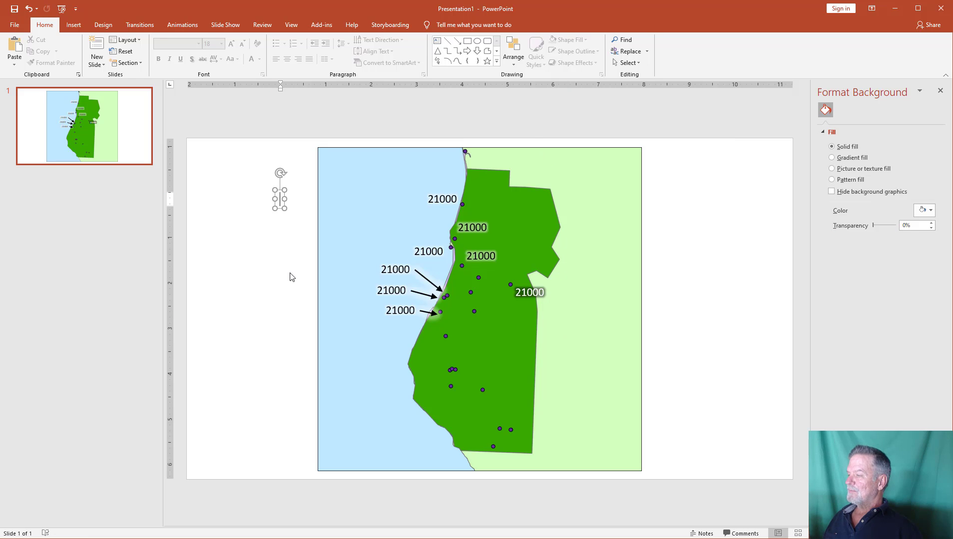
type("Californa")
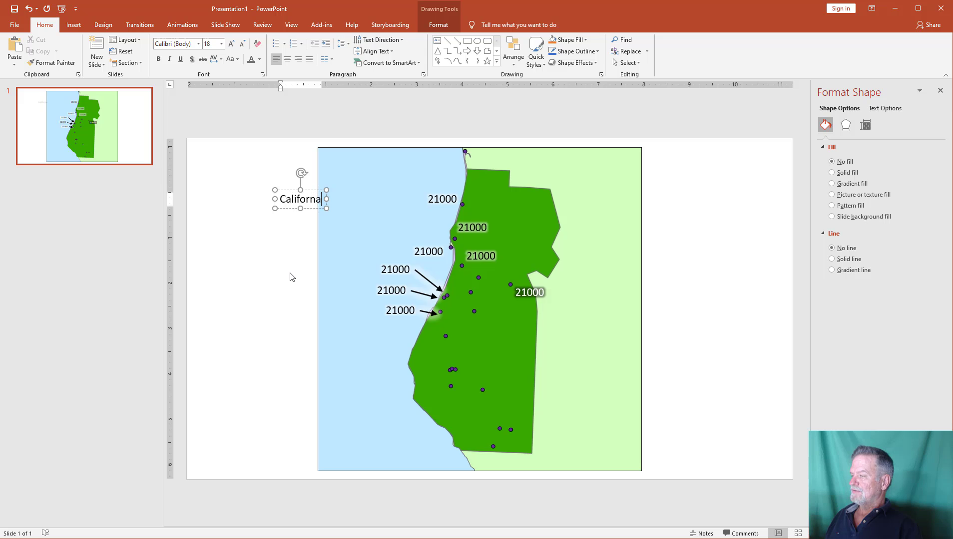
key("BackSpace")
type("ia")
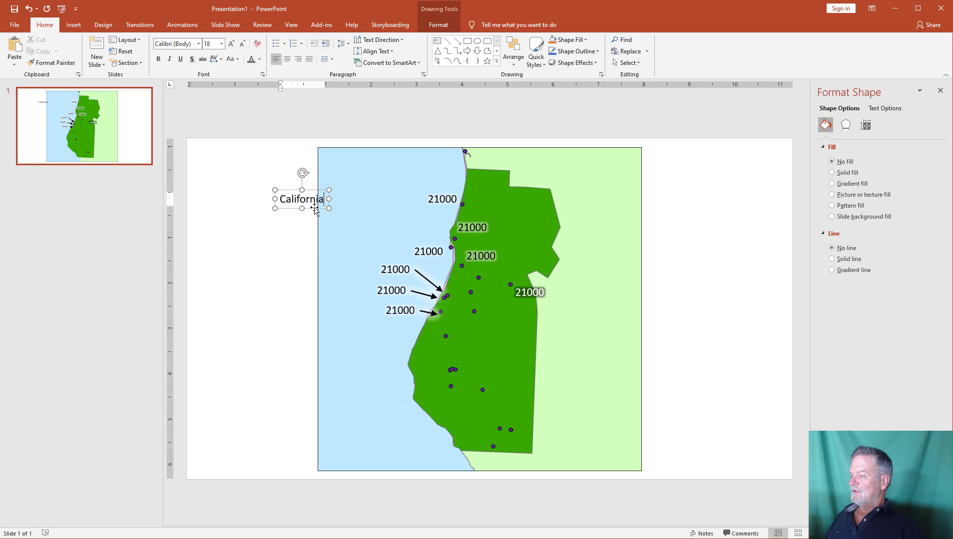
- Move the California label onto the light green area east of the county and rotate it 90 degrees clockwise
left_click_drag(314, 209, 599, 344)
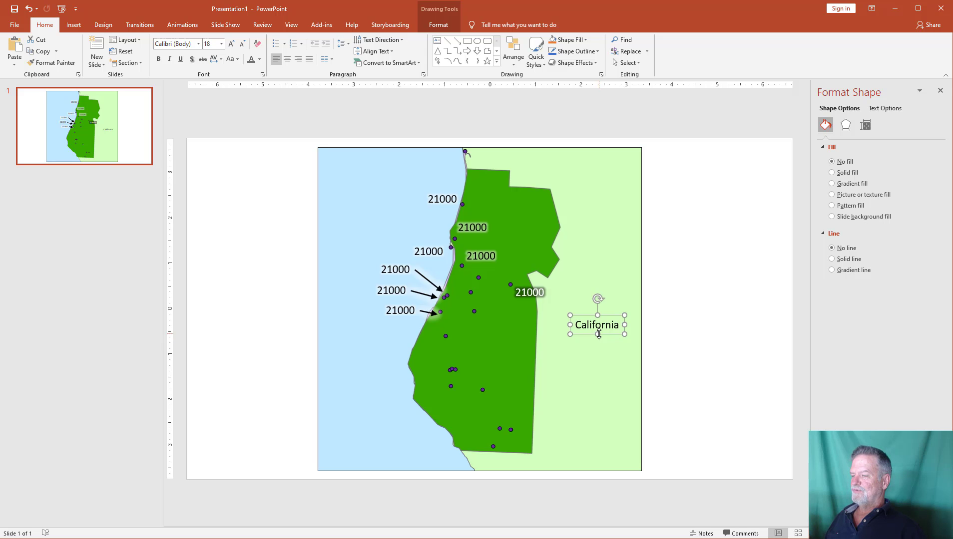
left_click_drag(604, 299, 627, 325)
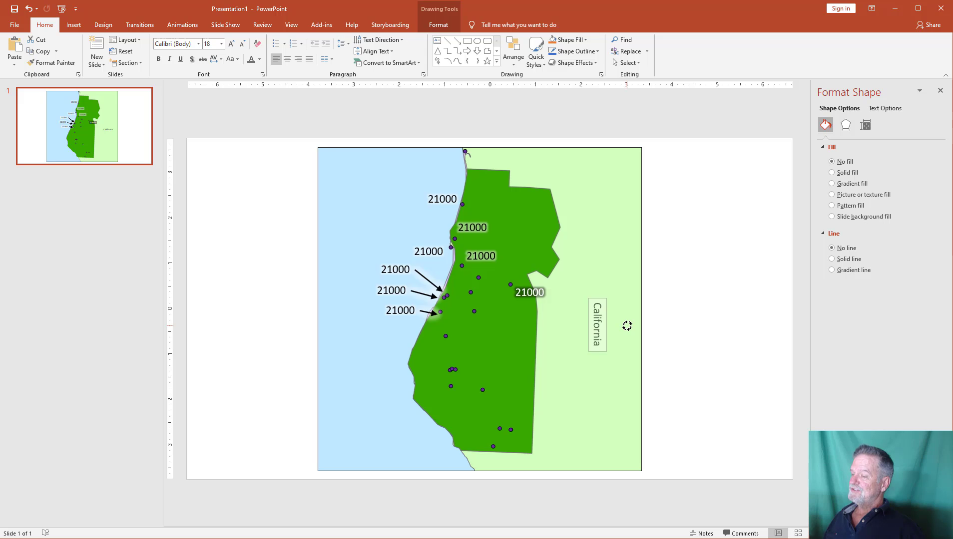
mouse_move(627, 326)
left_mouse_down()
mouse_move(623, 306)
mouse_move(598, 286)
mouse_move(623, 310)
mouse_move(624, 325)
left_mouse_up()
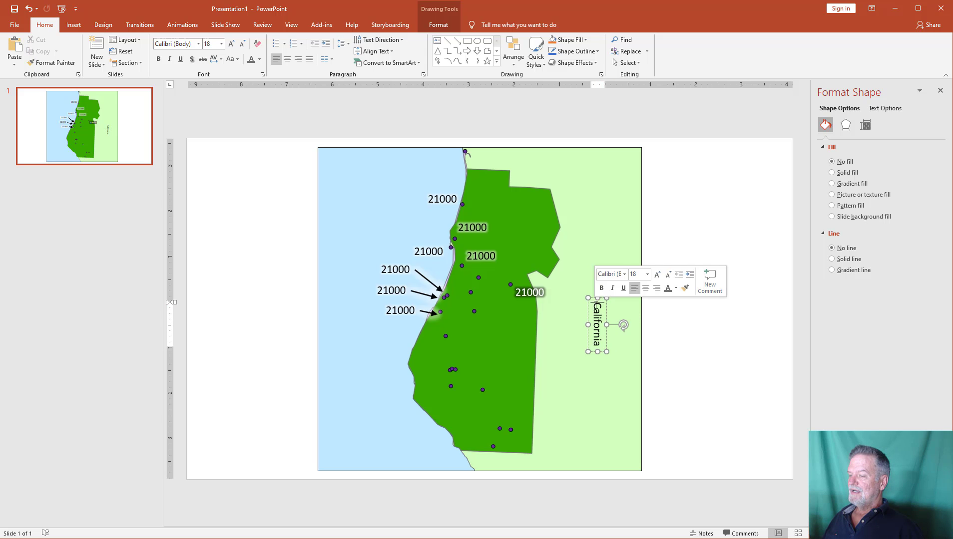
- Set the California label's font size to 54
left_click_drag(597, 302, 598, 350)
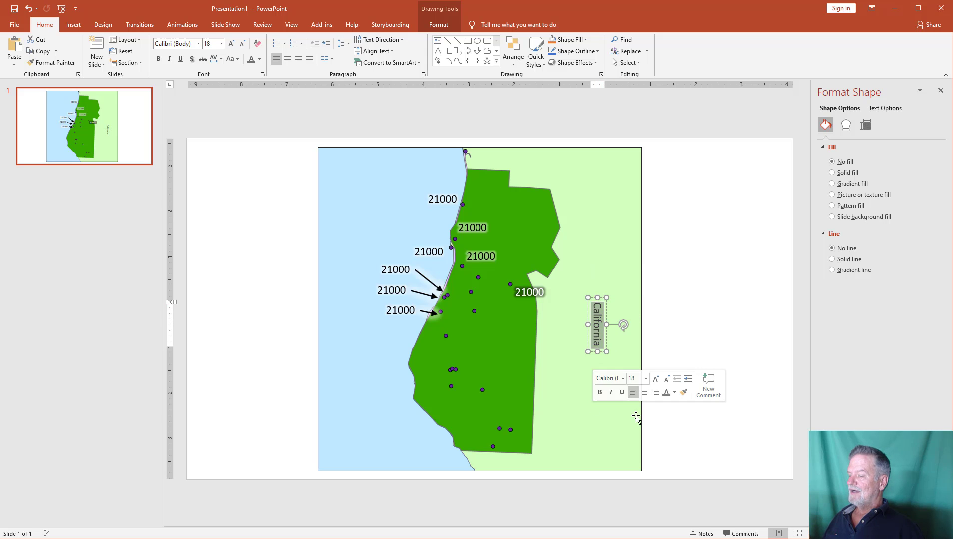
left_click(221, 44)
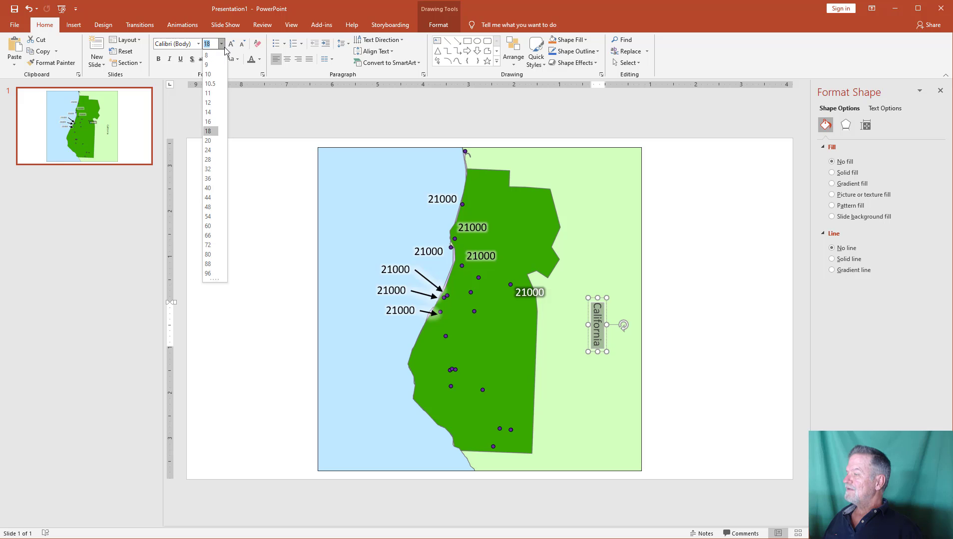
left_click(209, 217)
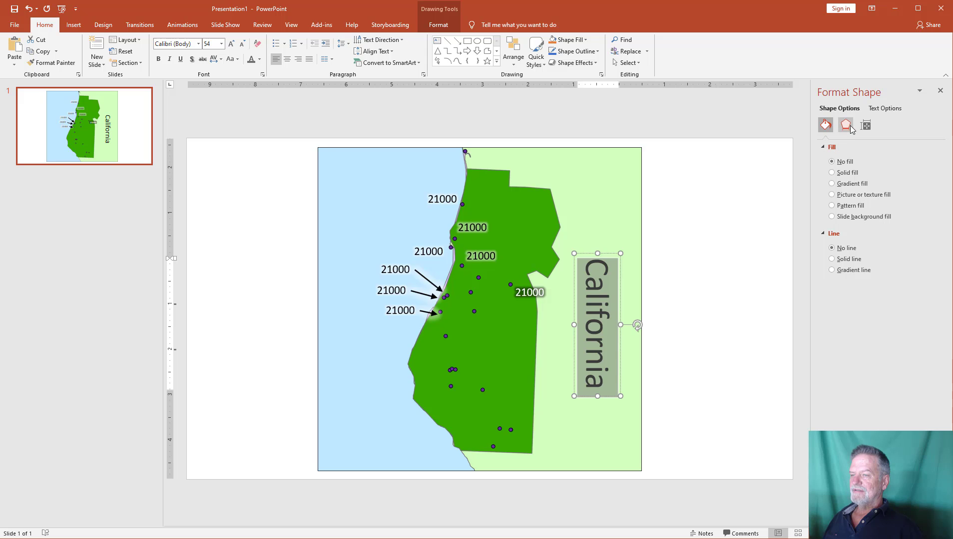
- Change the California text color to gray and shift the label slightly up and east within the light green area
left_click(259, 59)
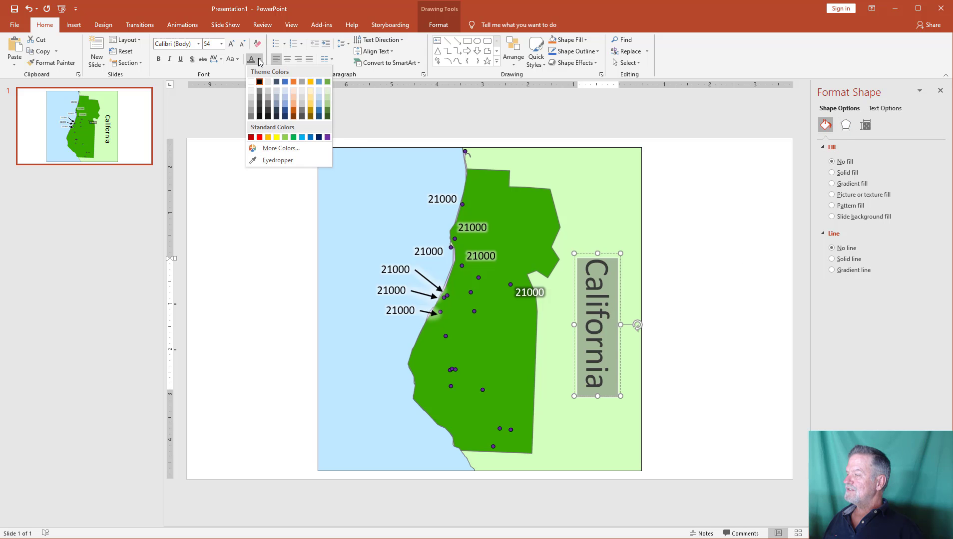
left_click(250, 110)
left_click(713, 272)
left_click(620, 311)
mouse_move(620, 310)
left_mouse_down()
mouse_move(623, 272)
mouse_move(627, 292)
left_mouse_up()
left_click(683, 287)
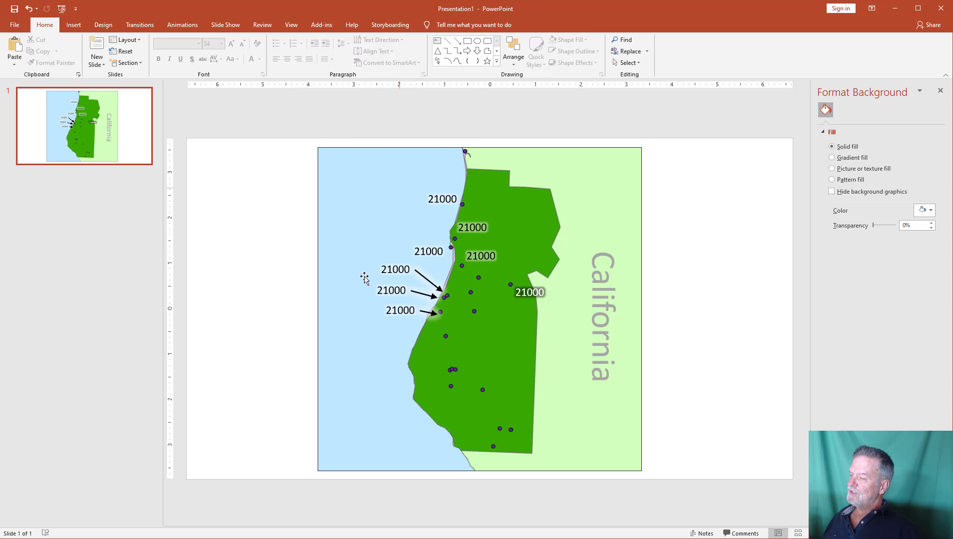
- Insert plain black WordArt with the text "Pacific Ocean"
left_click(76, 31)
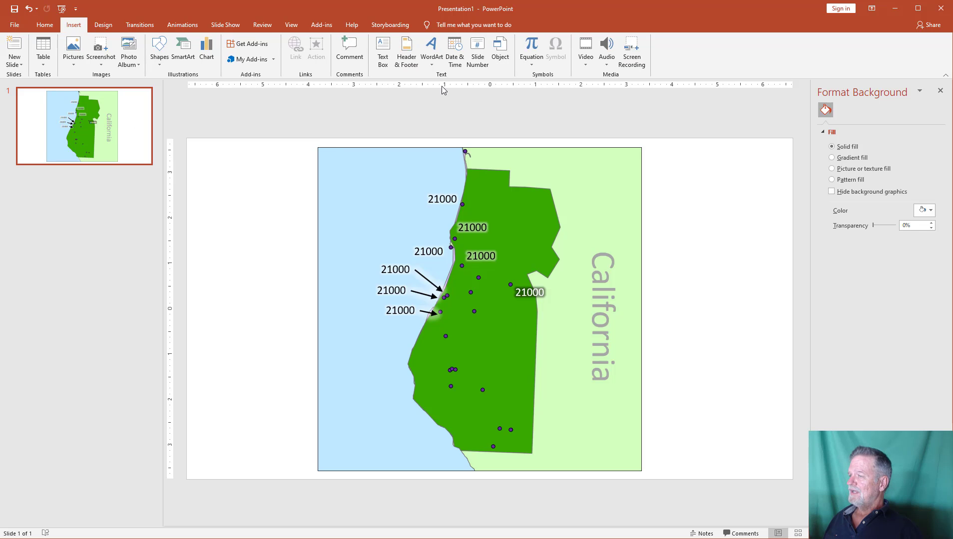
left_click(431, 50)
left_click(434, 81)
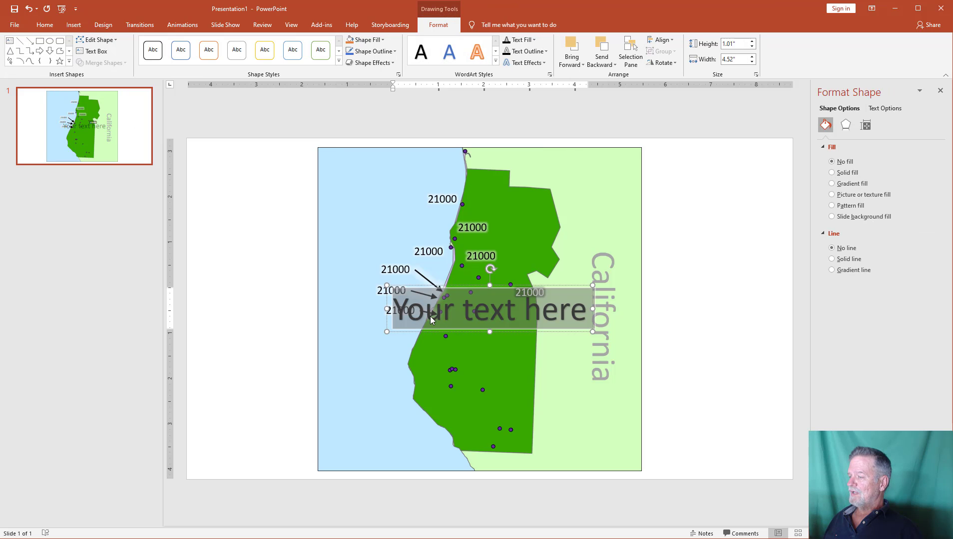
left_click(406, 310)
left_click_drag(406, 310, 662, 311)
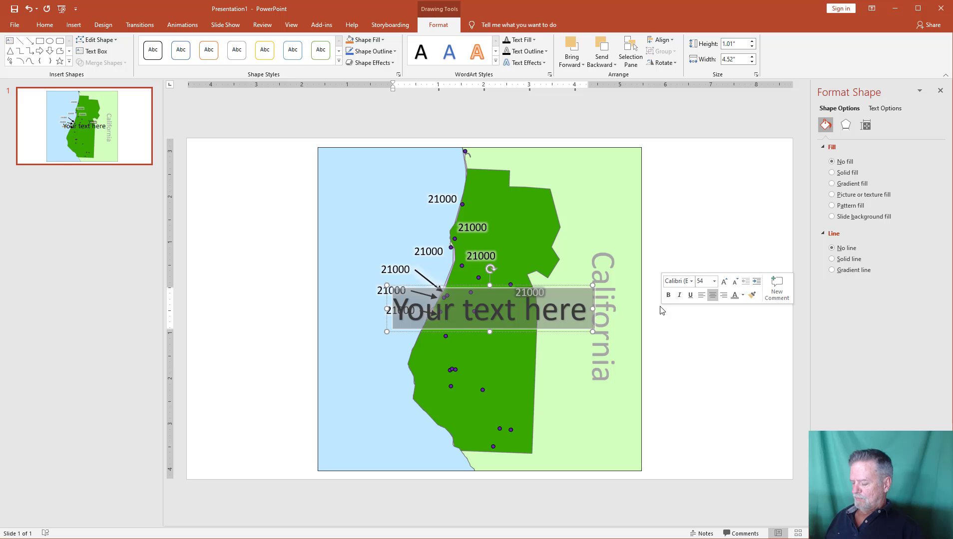
type("Pacific Ocean")
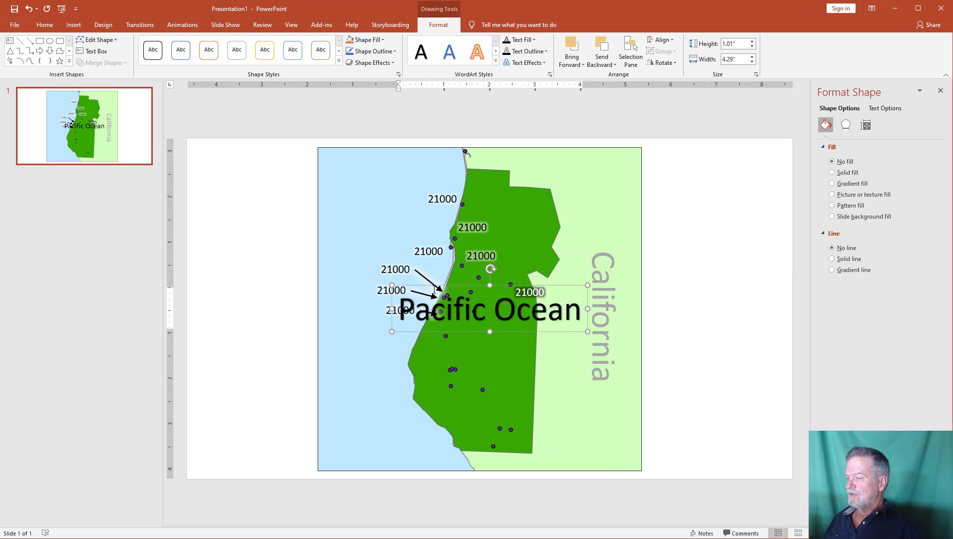
- Move the Pacific Ocean WordArt over the northern ocean area and set its font size to 40
left_click_drag(434, 288, 292, 176)
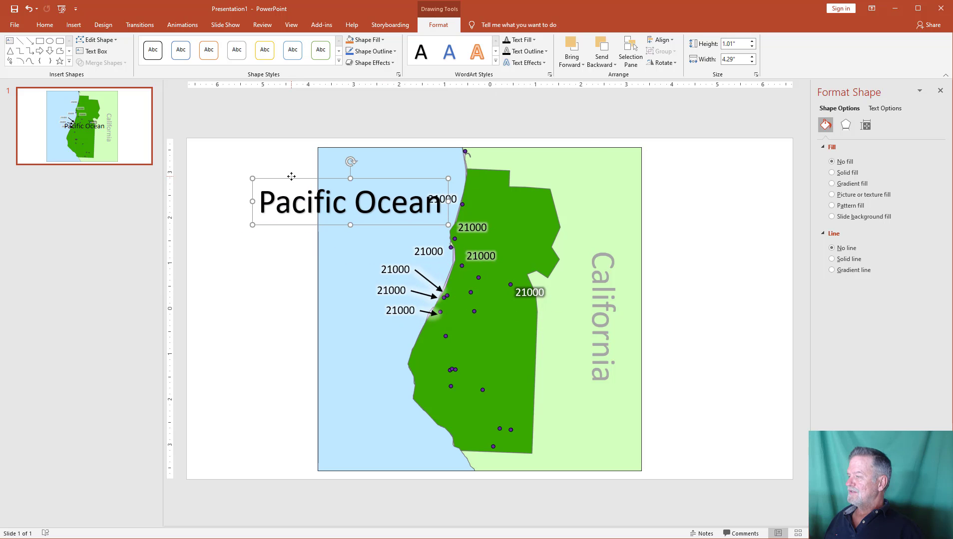
left_click(55, 24)
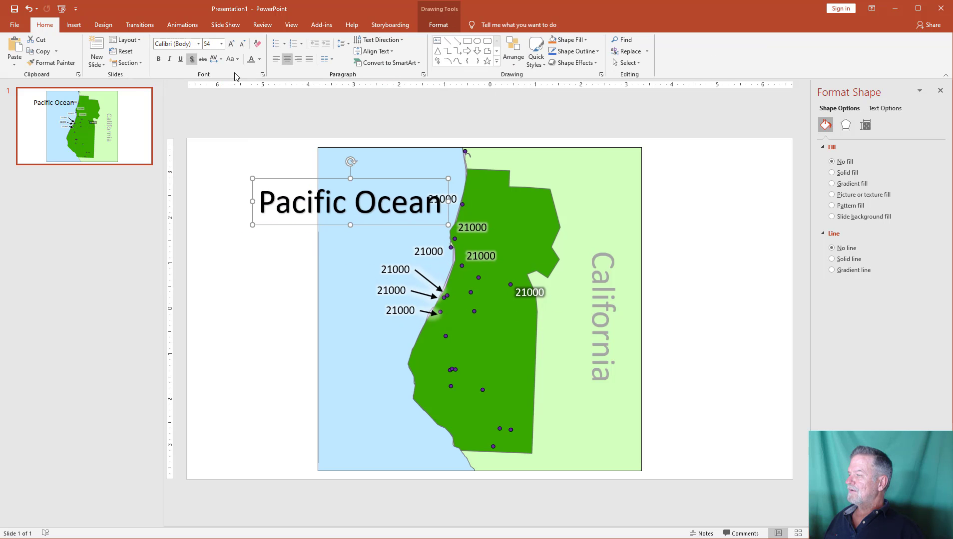
left_click(221, 44)
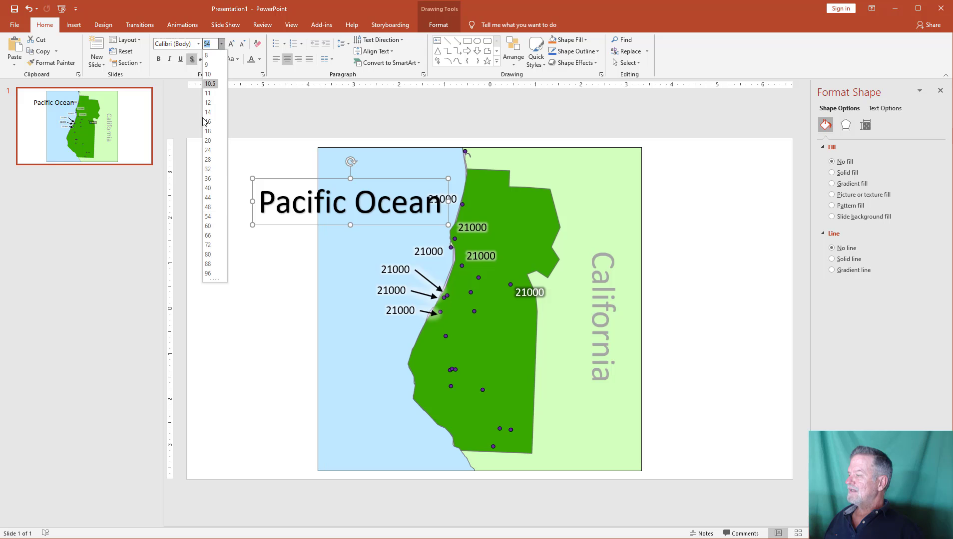
left_click(207, 188)
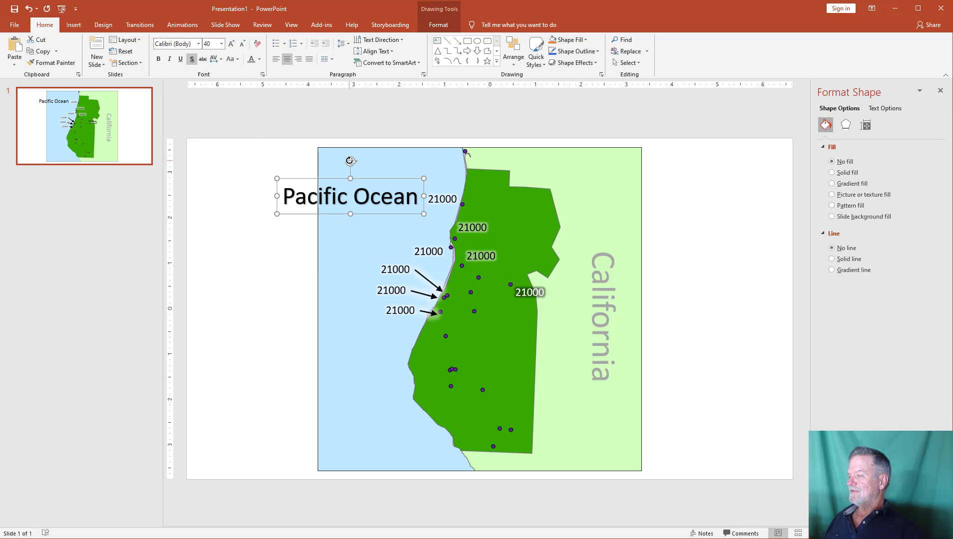
- Rotate the Pacific Ocean WordArt about 60 degrees counterclockwise and place it fully within the ocean, clear of the number labels
left_click_drag(350, 160, 321, 178)
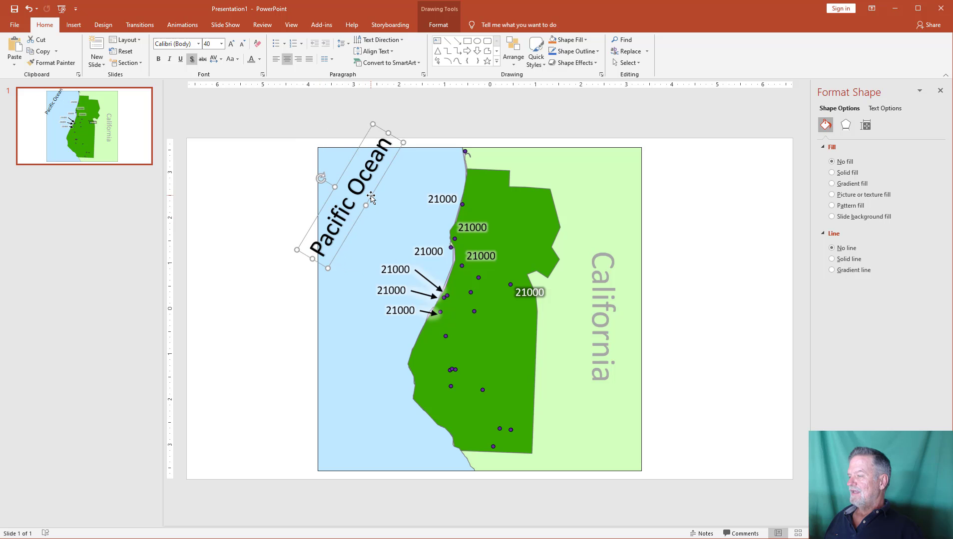
left_click_drag(371, 197, 386, 227)
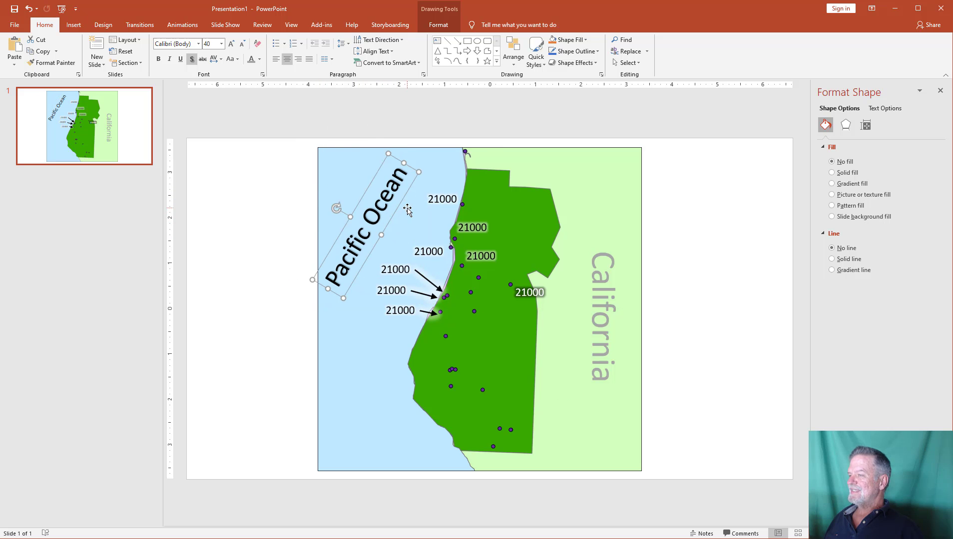
left_click(513, 52)
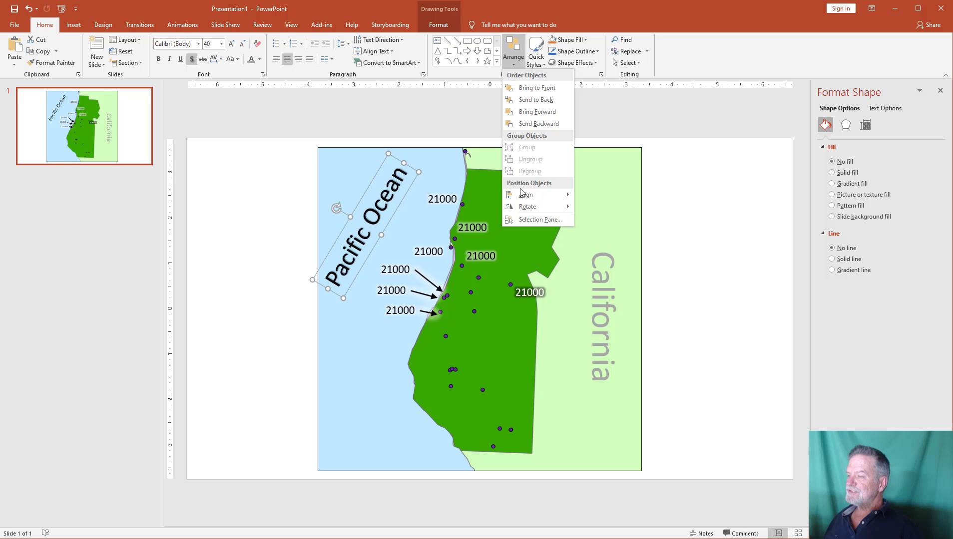
left_click(484, 112)
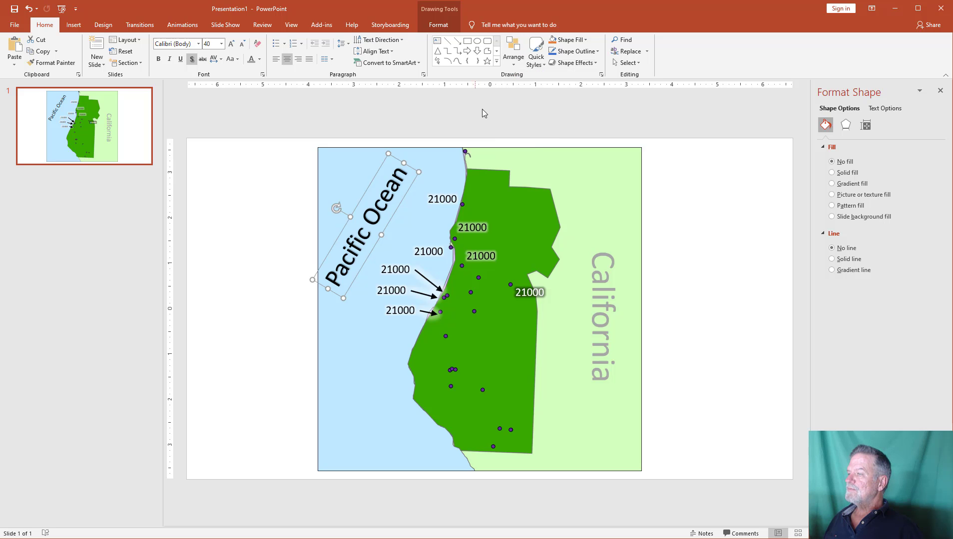
left_click(441, 30)
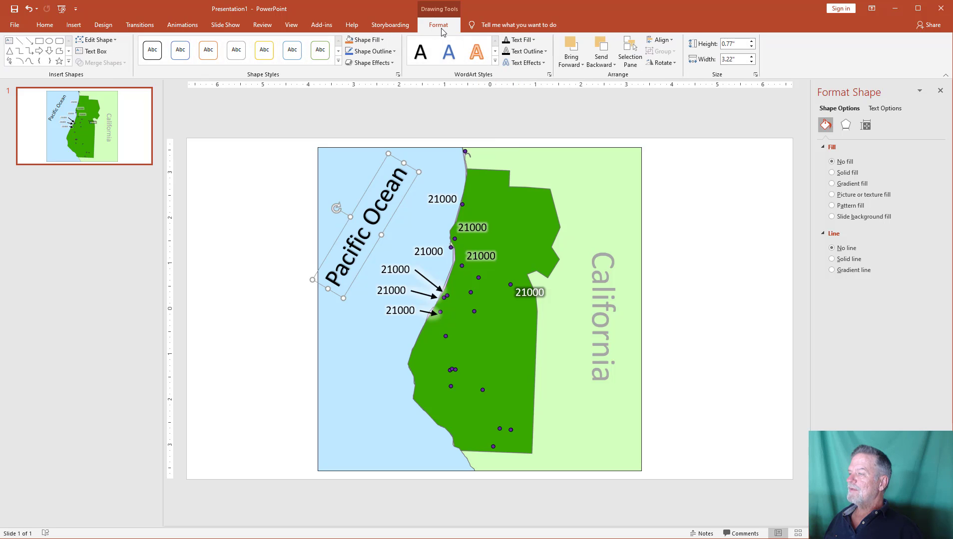
left_click(72, 26)
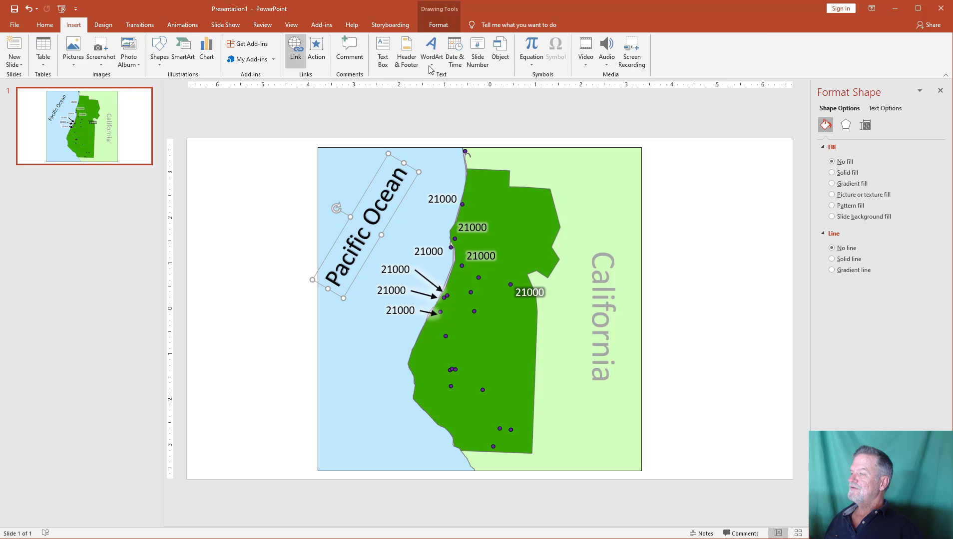
- Bend the Pacific Ocean WordArt along the upward arch path and shift it slightly east within the ocean
left_click(438, 26)
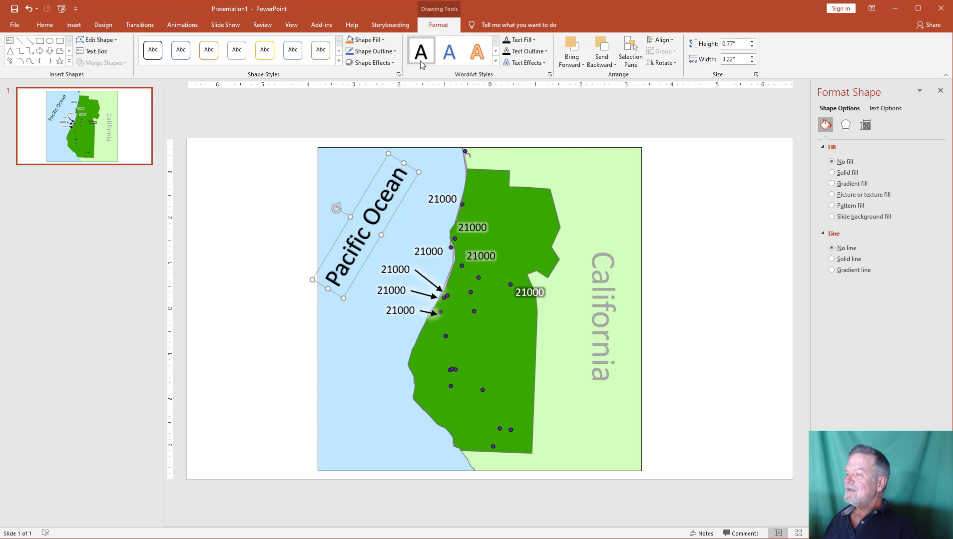
left_click(526, 63)
mouse_move(529, 188)
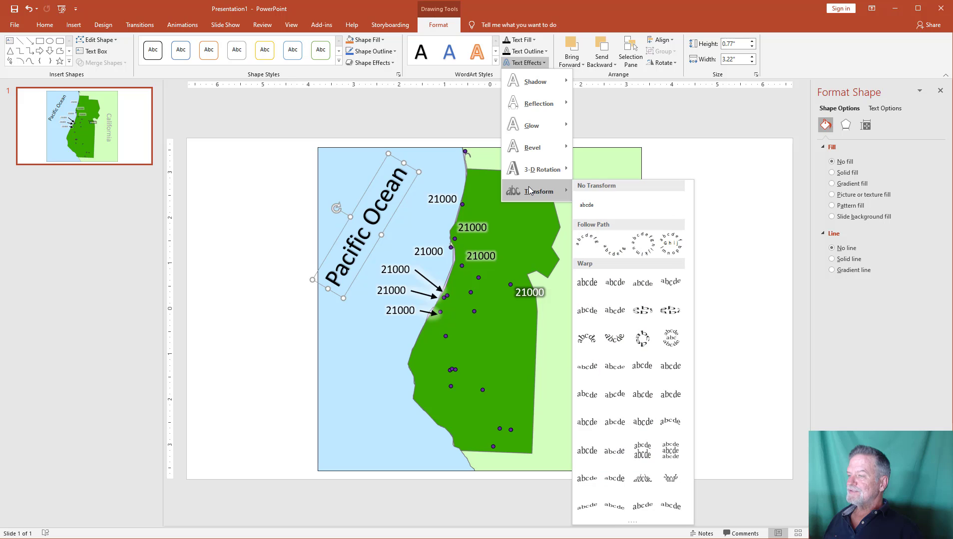
left_click(595, 249)
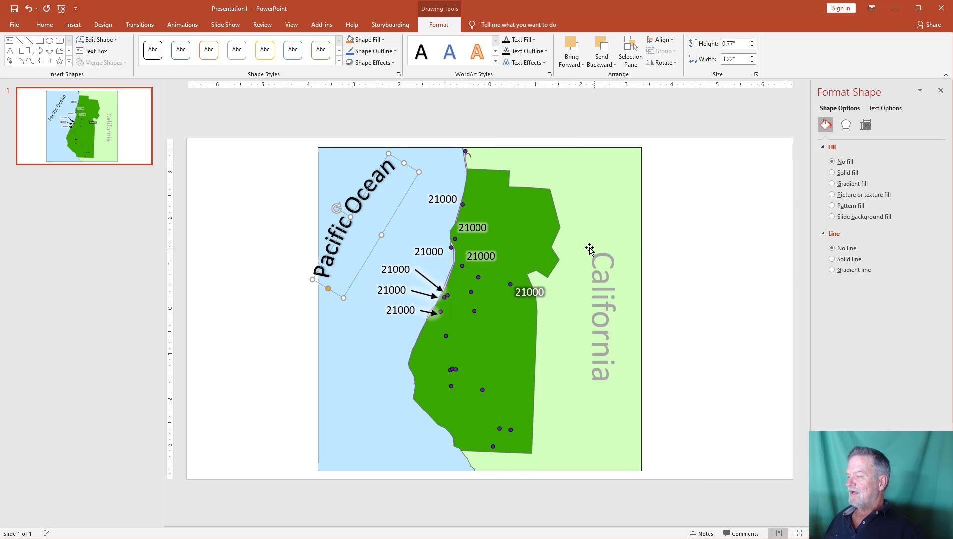
left_click_drag(361, 200, 376, 199)
- Italicize the Pacific Ocean text and set its solid text fill to a dark blue theme color
left_click_drag(412, 161, 341, 260)
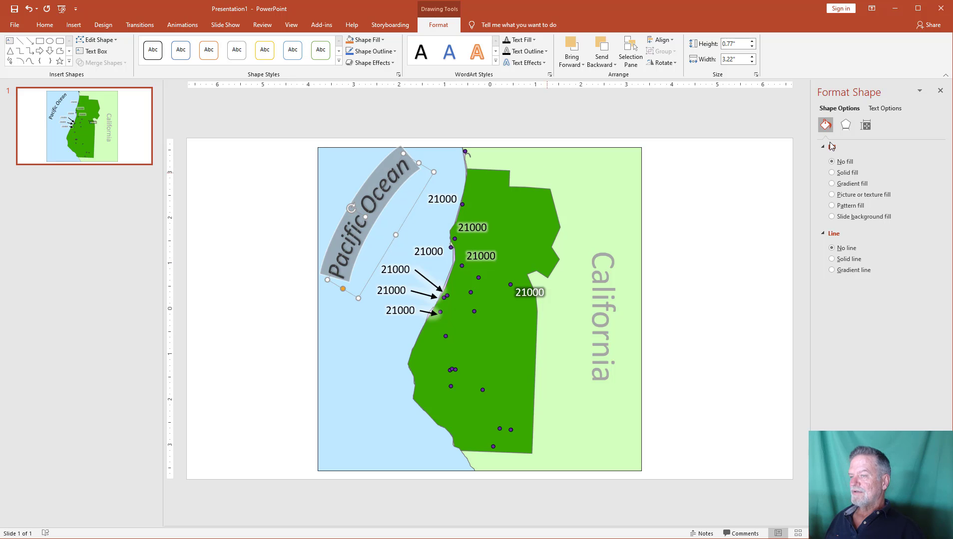
left_click(348, 246)
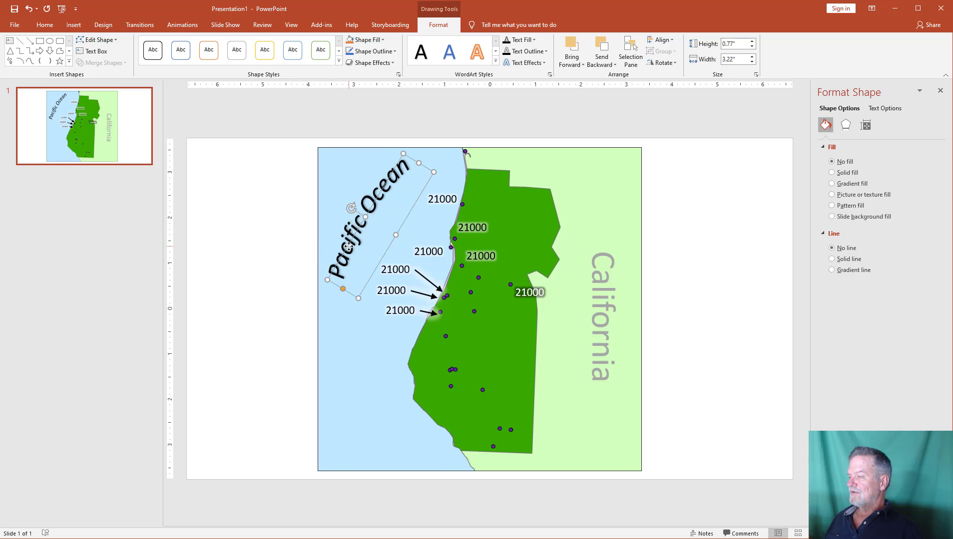
right_click(349, 246)
left_click(339, 265)
left_click_drag(339, 278, 419, 159)
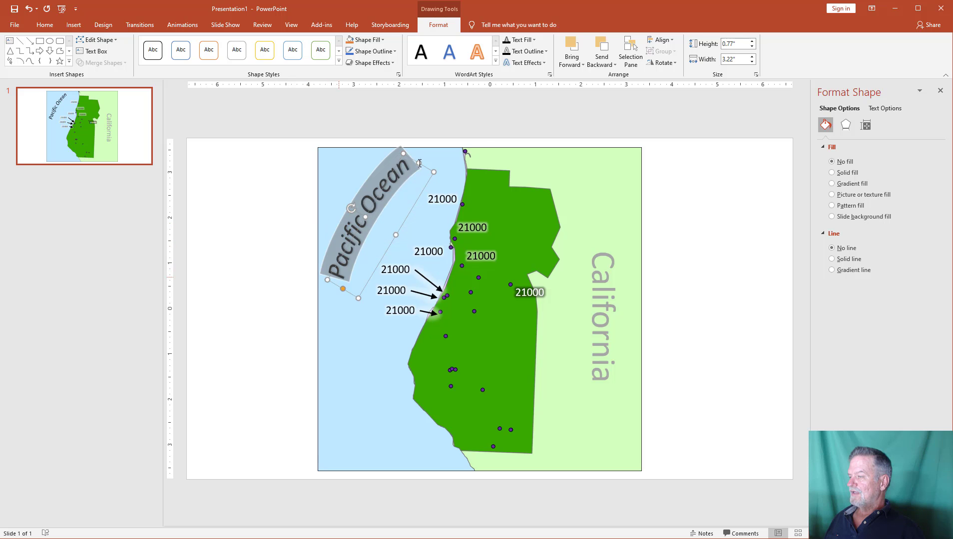
right_click(394, 179)
left_click(411, 361)
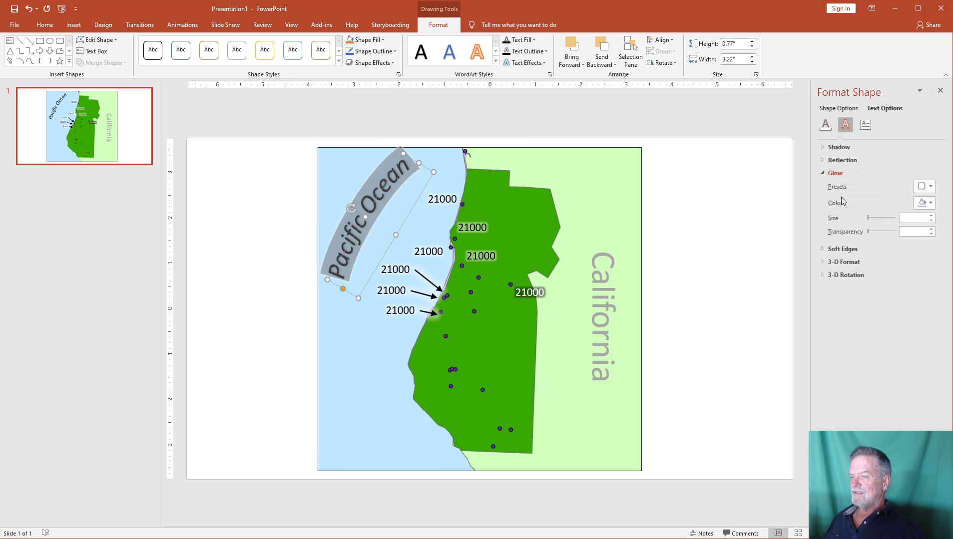
left_click(825, 126)
left_click(925, 228)
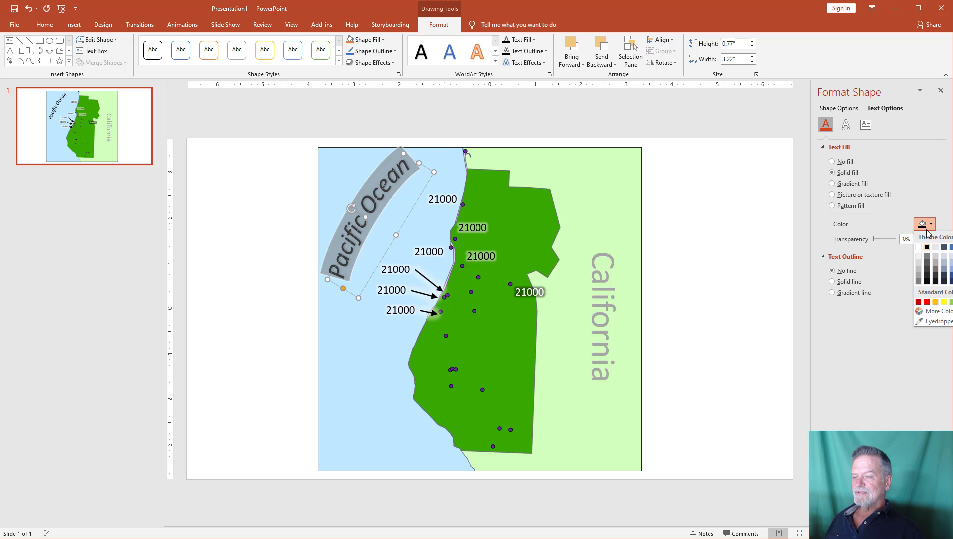
left_click(951, 276)
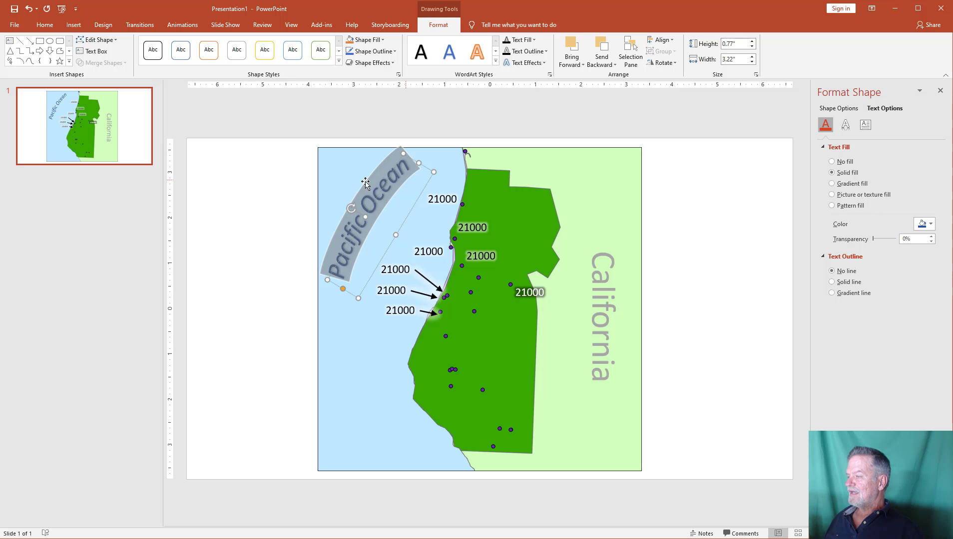
left_click(278, 205)
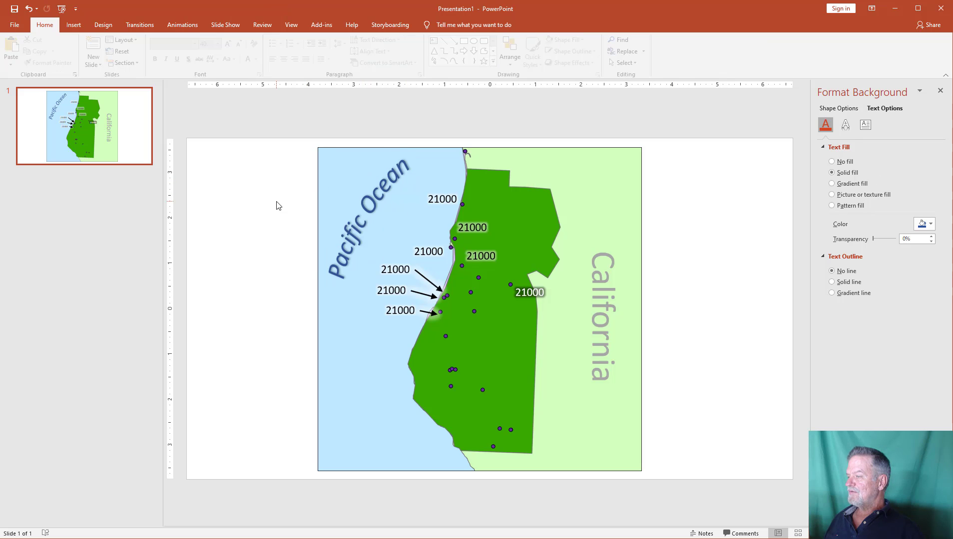
- Change the font color of the whole Pacific Ocean label to a brighter medium-dark blue theme color
triple_click(403, 174)
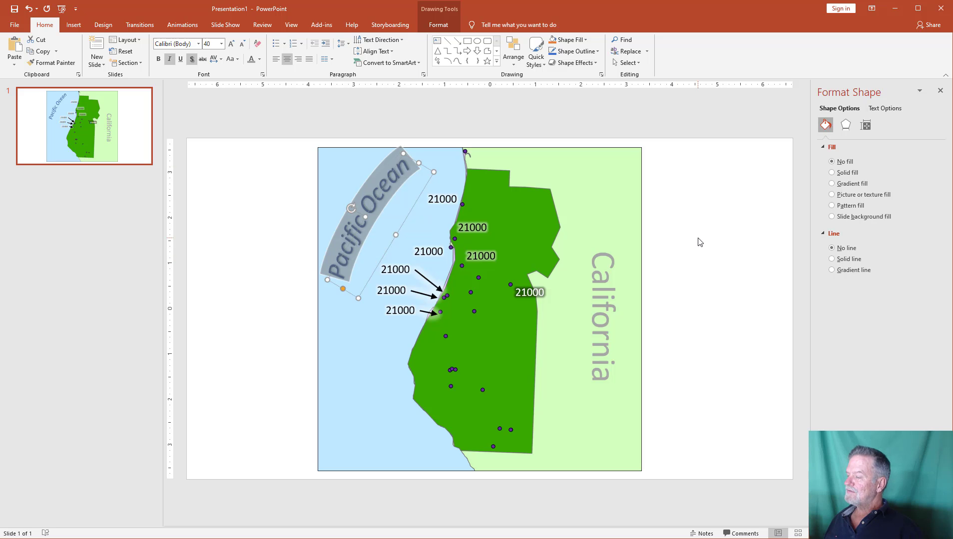
left_click(692, 279)
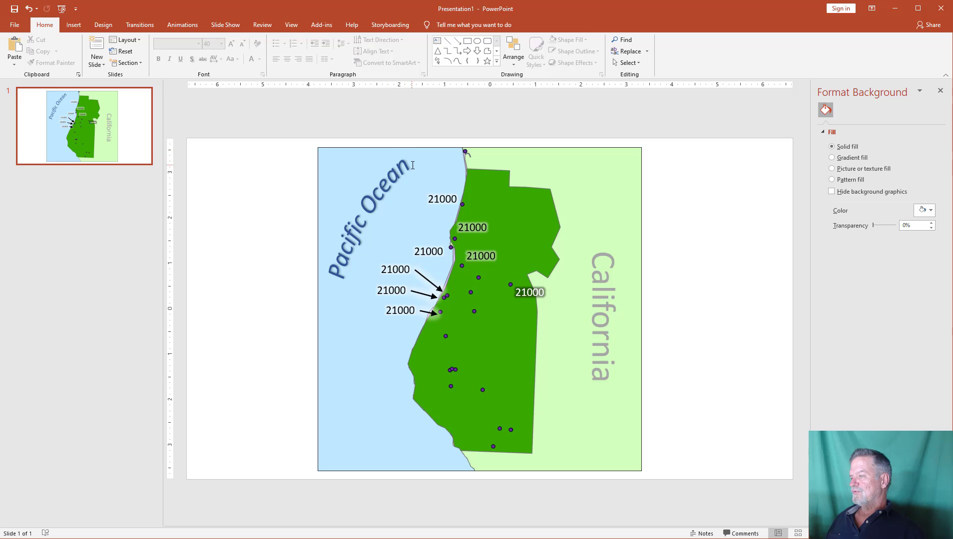
triple_click(392, 165)
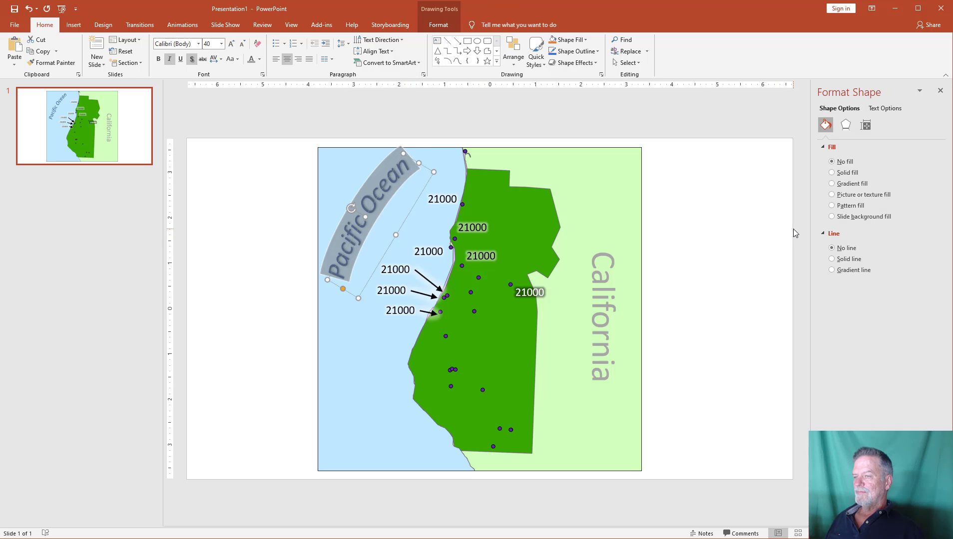
left_click(259, 60)
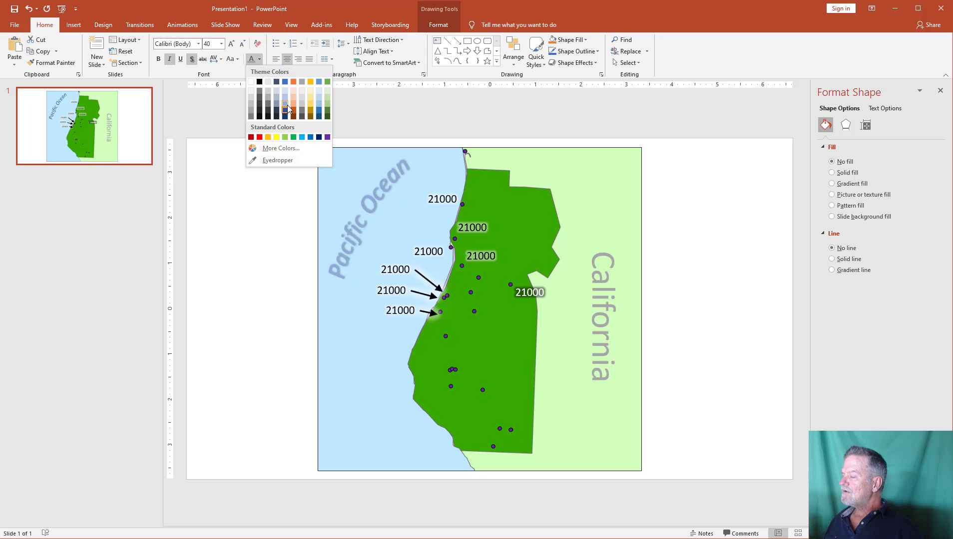
left_click(321, 114)
left_click(429, 104)
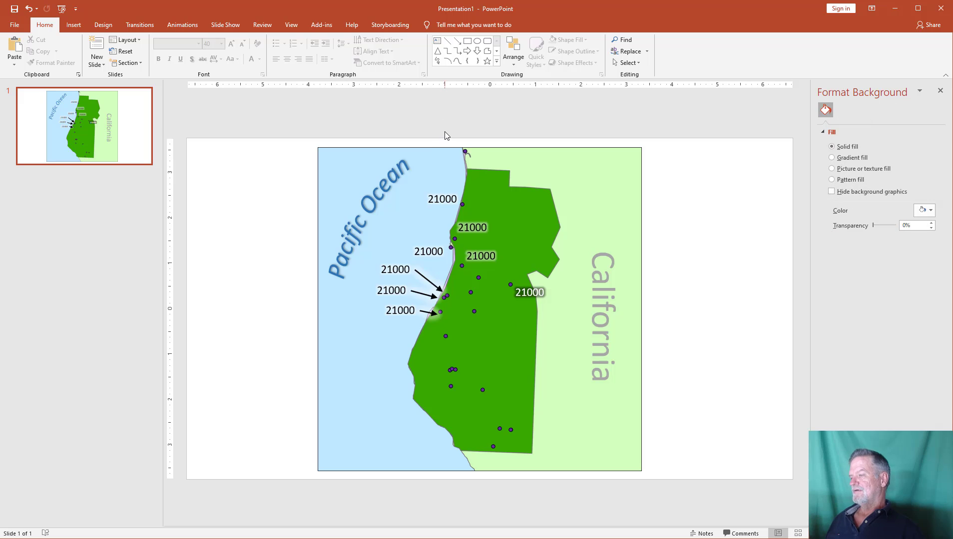